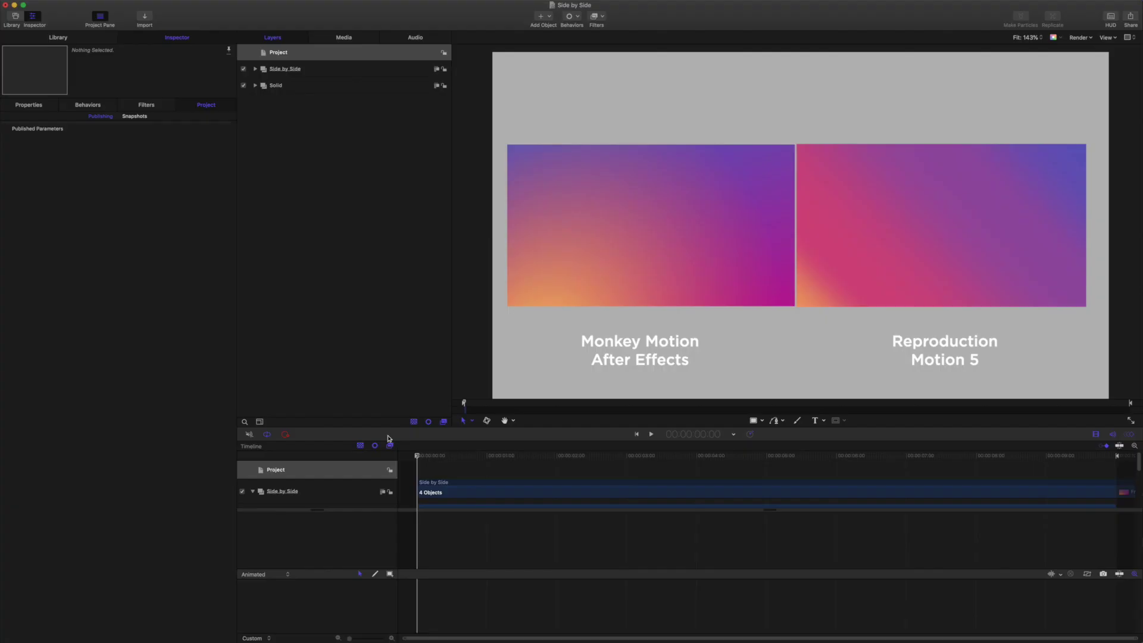
Play the Side by Side comparison of both Instagram profile animations, pausing at 7:09.
key("space")
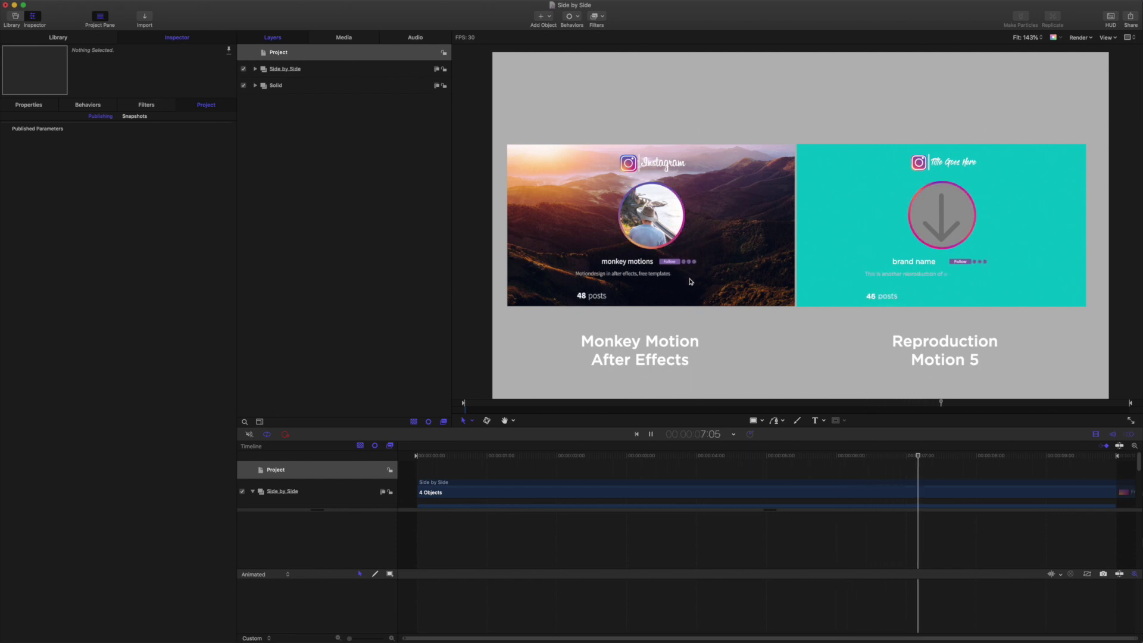
key("space")
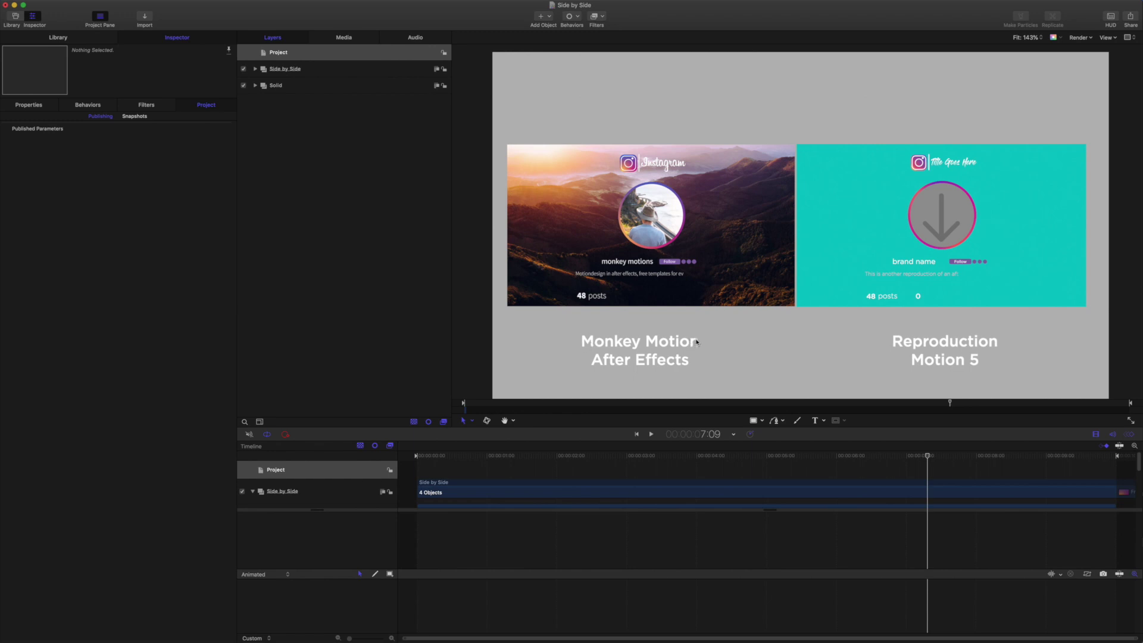
Let the comparison finish counting its stats, then replay it and the Reproduction template's animation.
key("space")
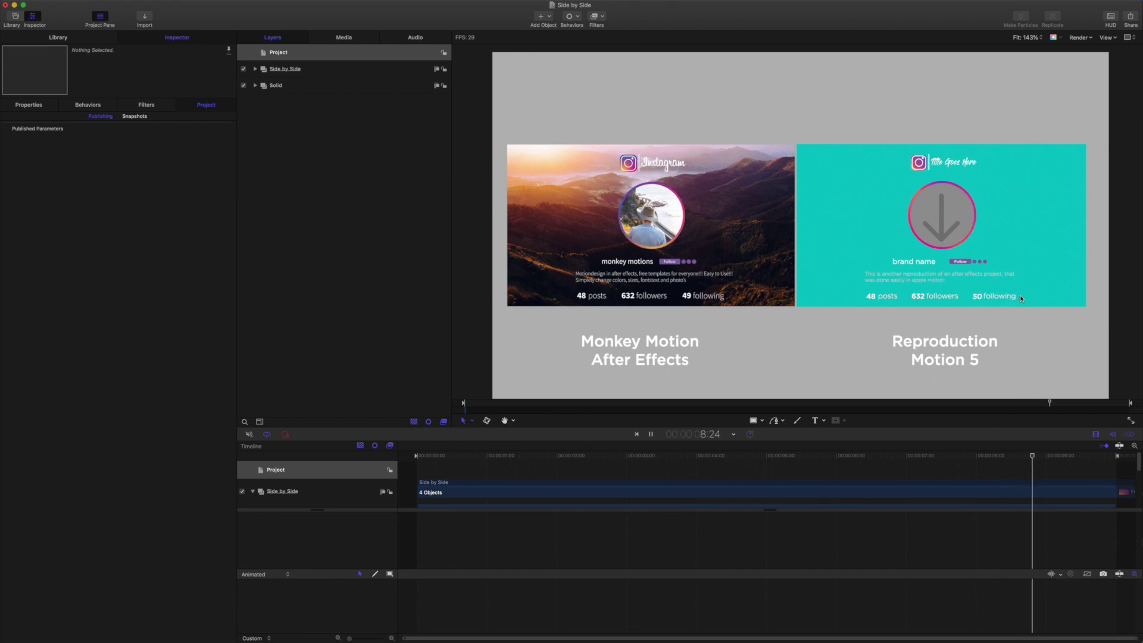
key("space")
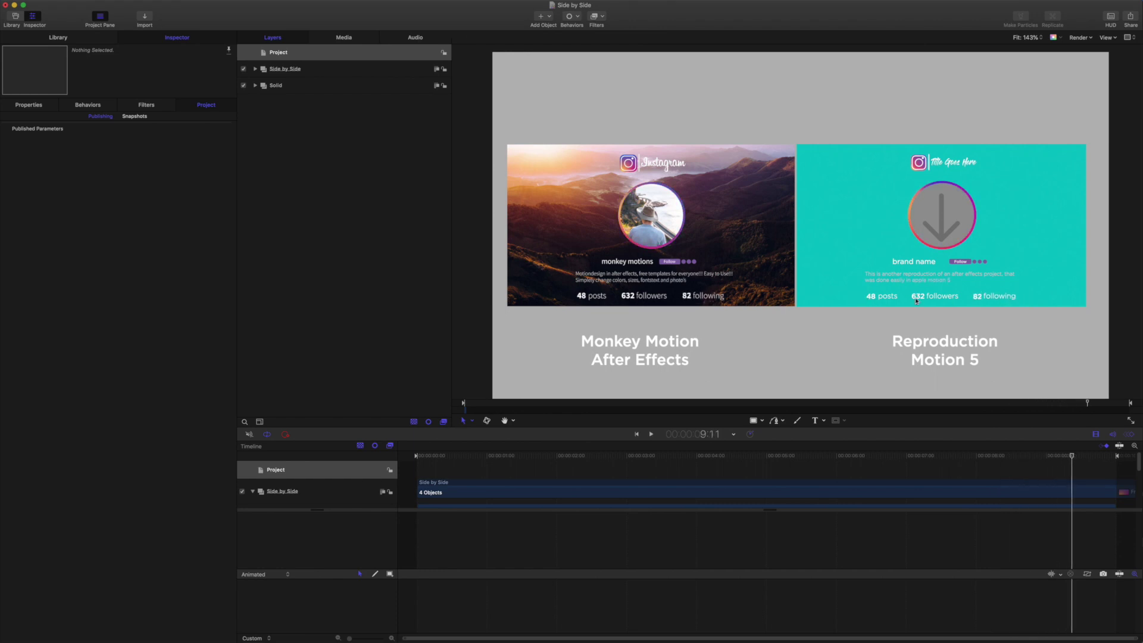
key("space")
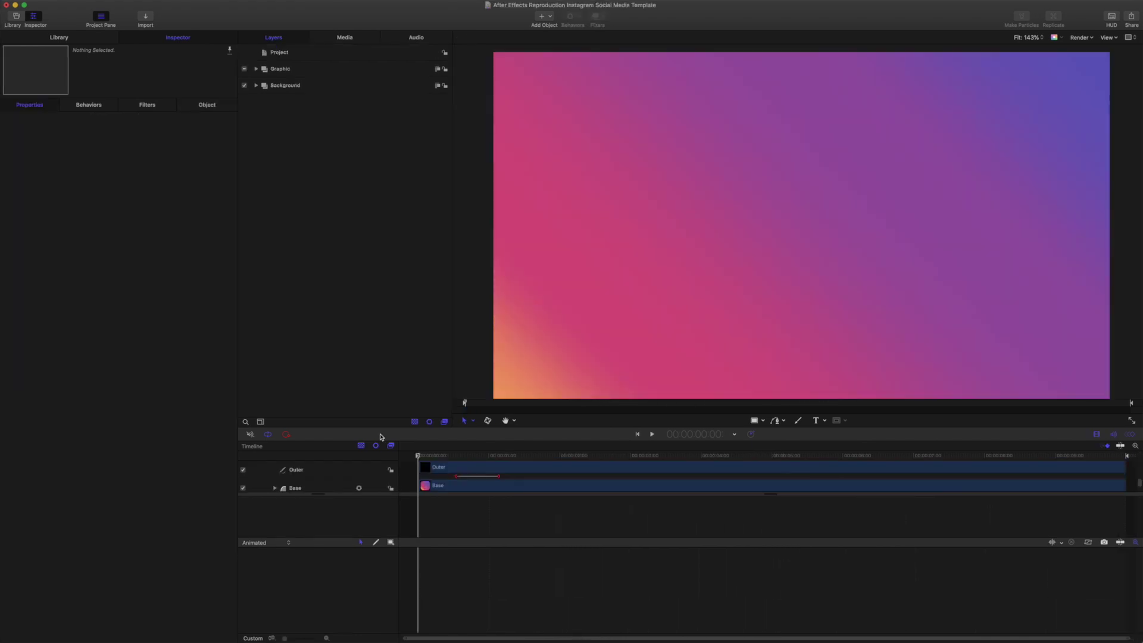
key("space")
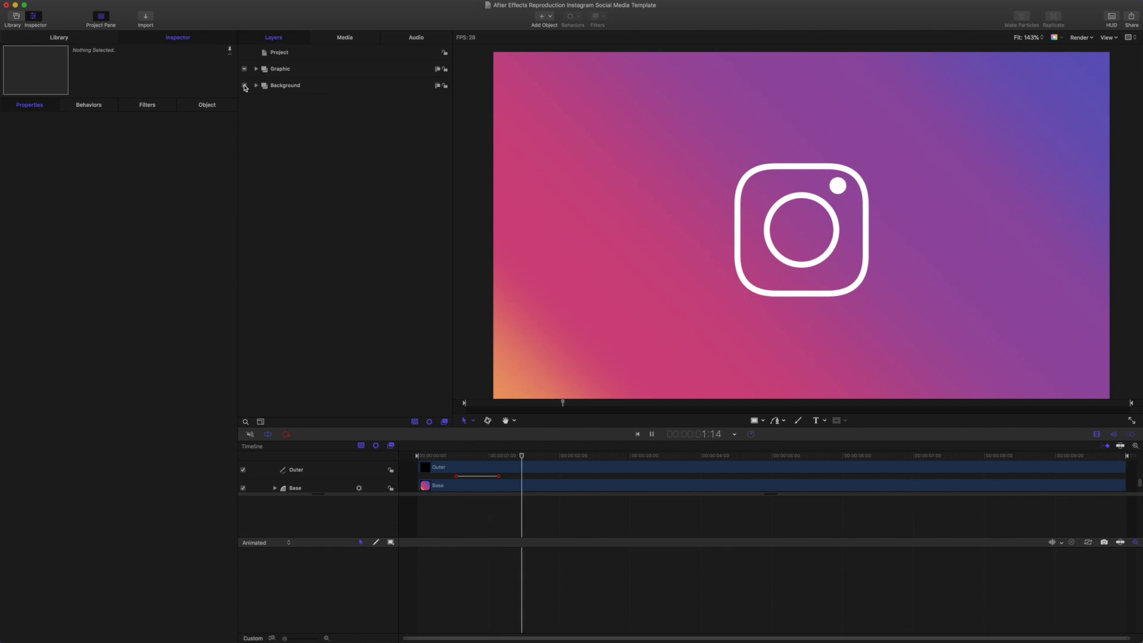
Stop playback and scrub from the first frame through the full template.
key("space")
mouse_move(542, 457)
left_mouse_down()
mouse_move(408, 453)
mouse_move(530, 456)
mouse_move(473, 456)
left_mouse_up()
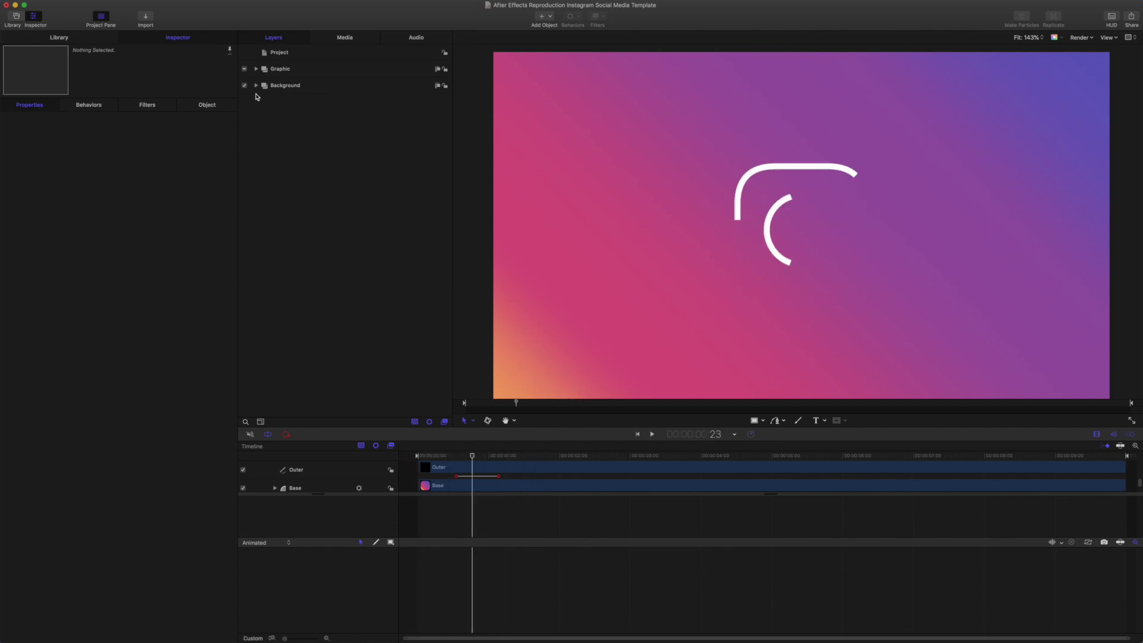
left_click_drag(474, 456, 886, 474)
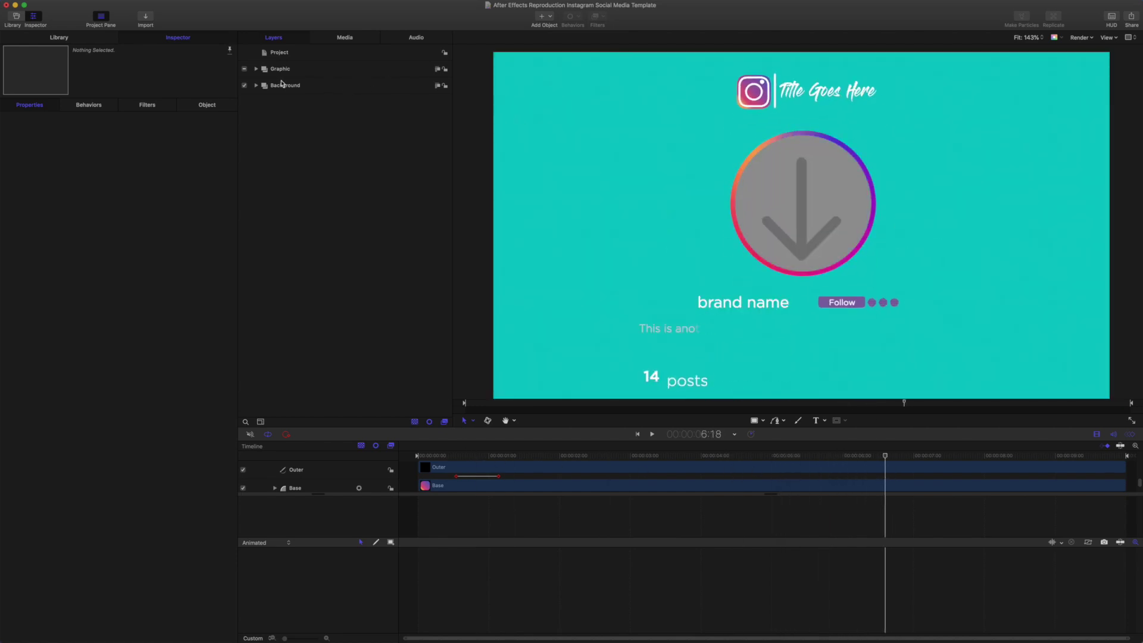
Hide and reshow the Background layer, expand the Graphic group, and return to the start.
left_click(244, 86)
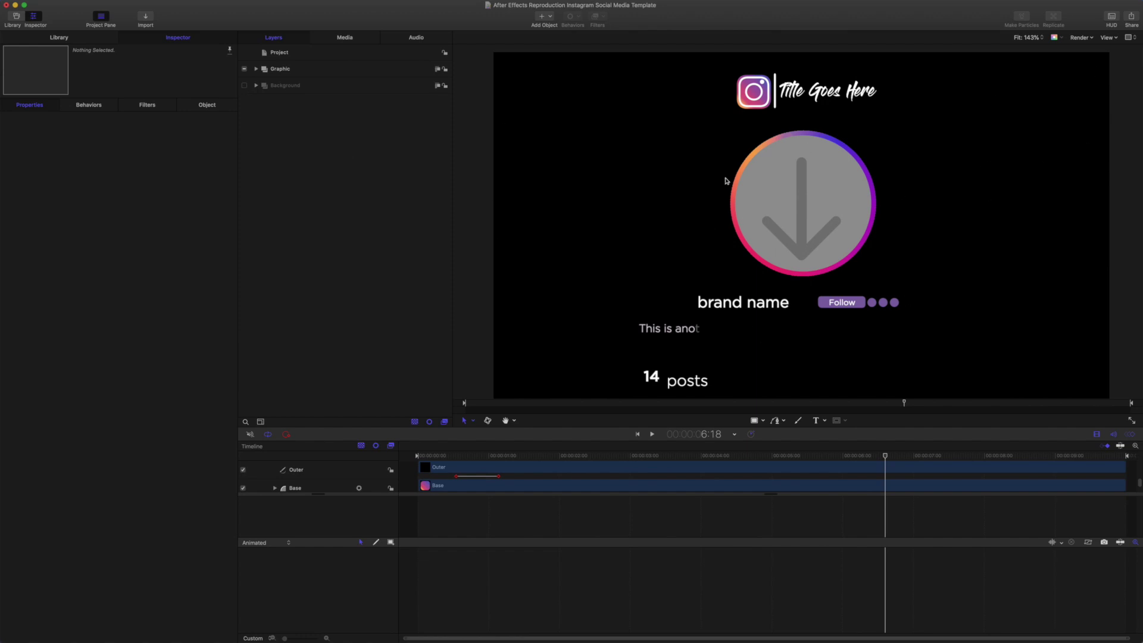
left_click(244, 86)
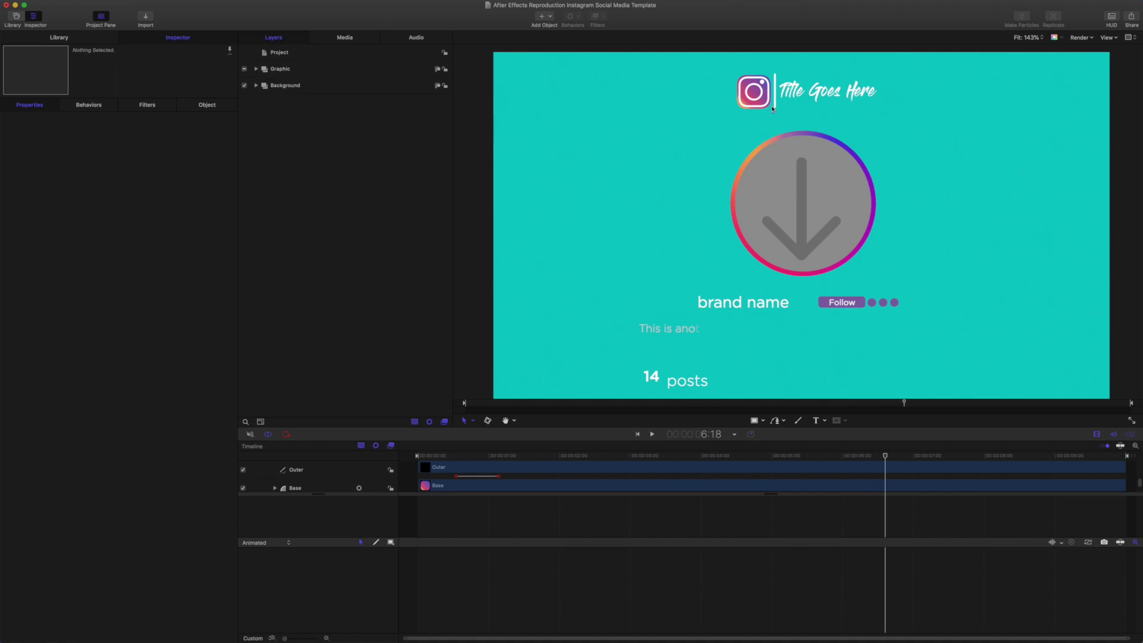
left_click(256, 69)
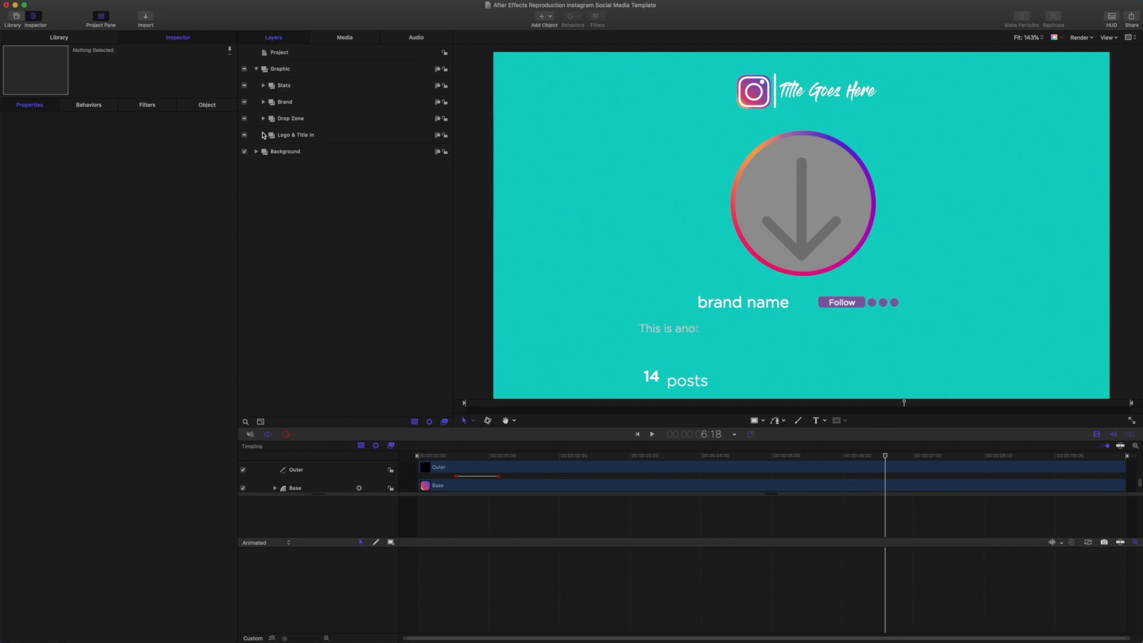
left_click_drag(887, 460, 288, 411)
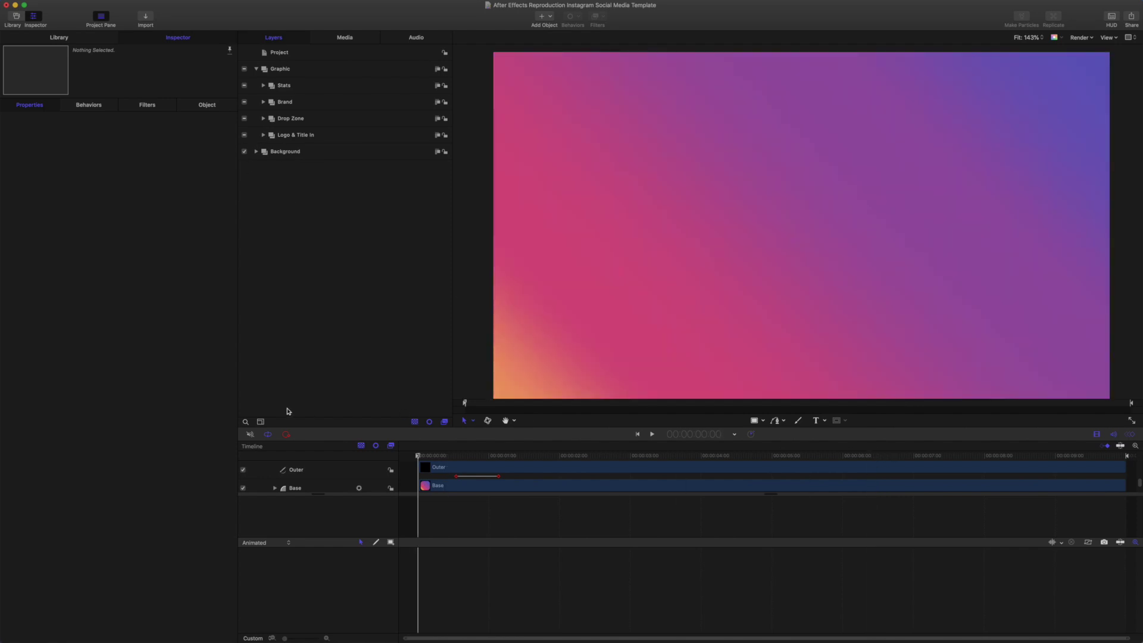
Expand Logo & Title In and look at its Instagram Logo and Title groups.
key("space")
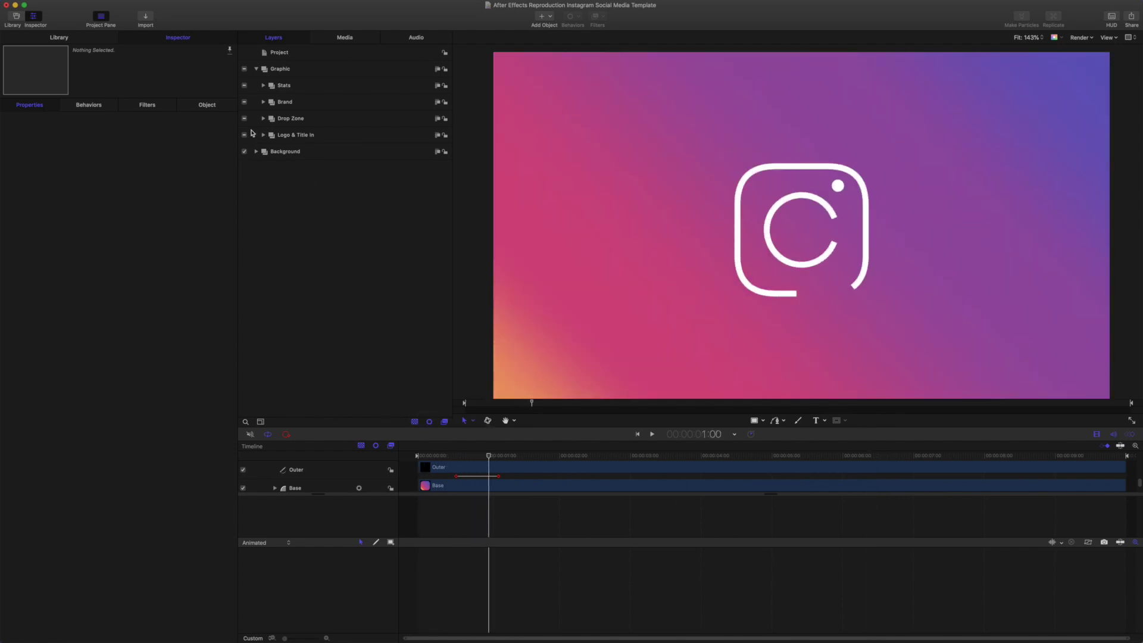
left_click(264, 136)
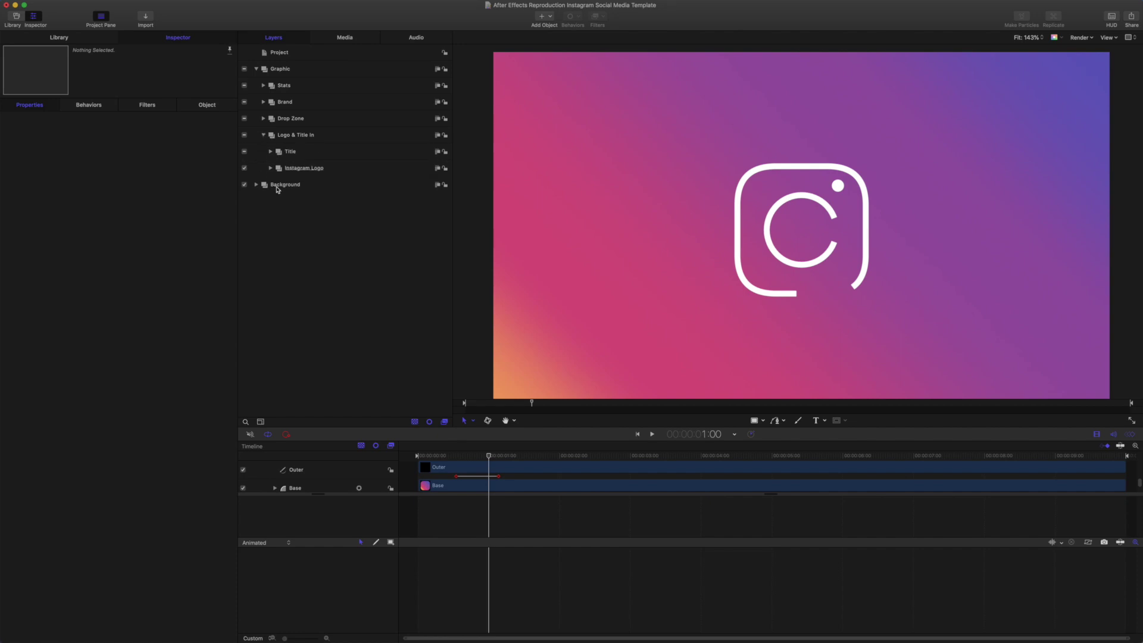
left_click(307, 169)
left_click(300, 152)
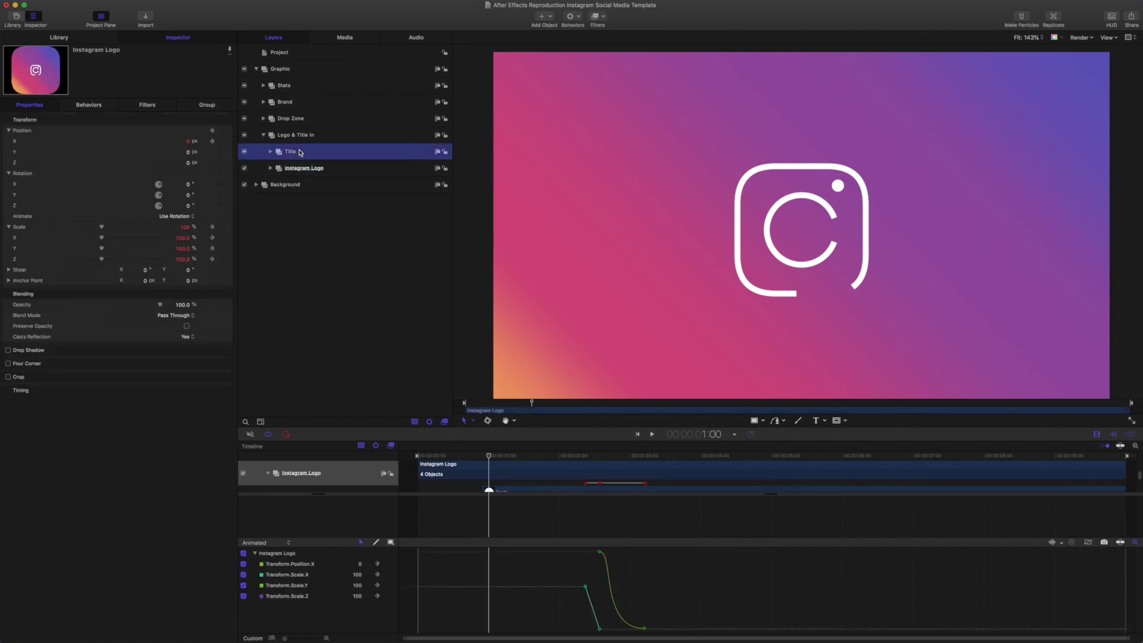
Expand Instagram Logo and view the Base and Outer shapes' animation keyframes.
left_click(271, 169)
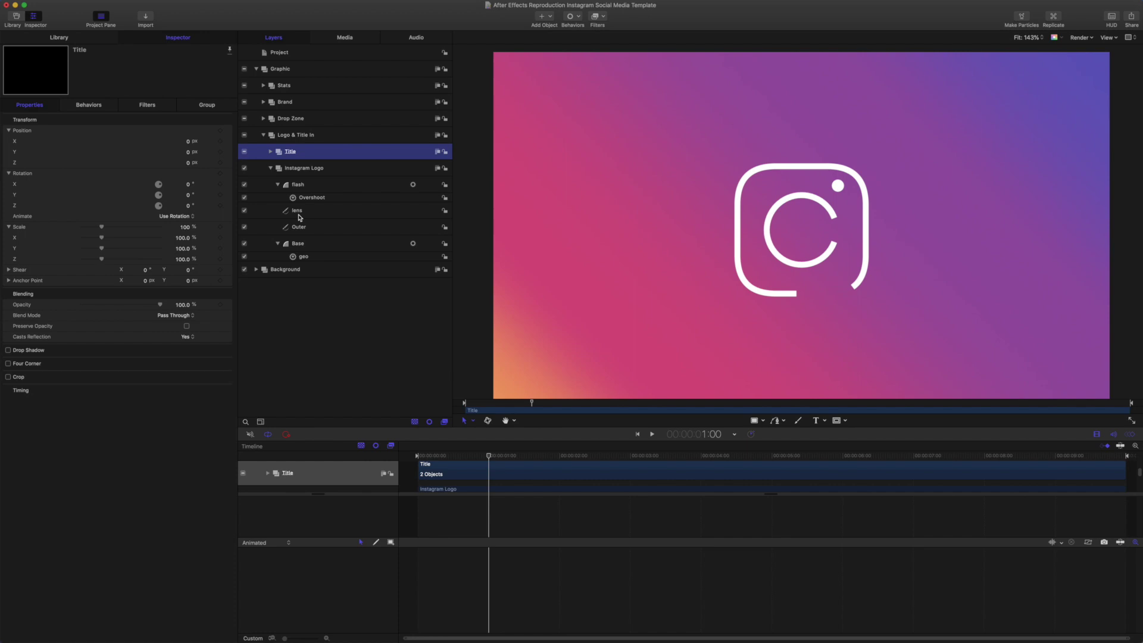
left_click(298, 244)
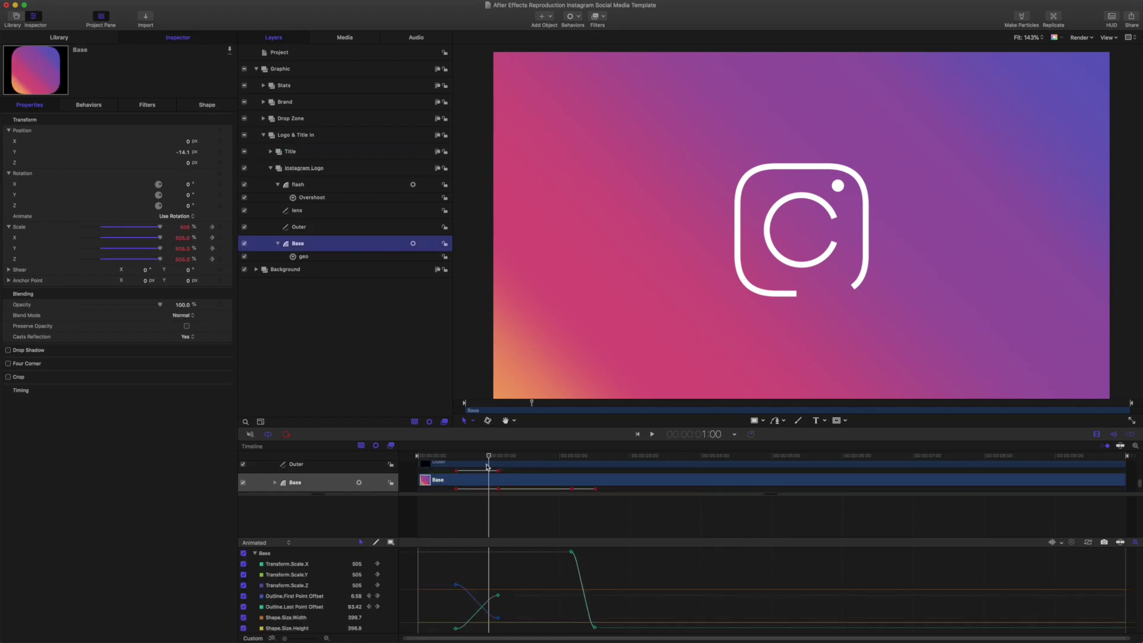
left_click(300, 228)
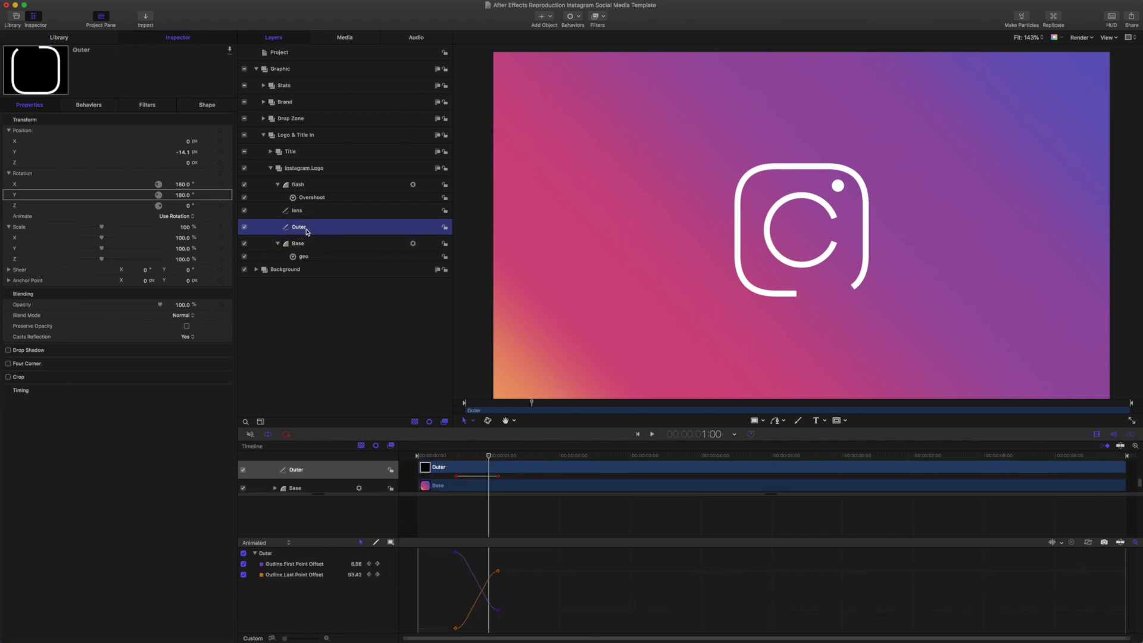
left_click(1107, 37)
Add a framing overlay, zoom out, and scrub the Outline First and Last Point Offsets (0 to 100).
left_click(1095, 191)
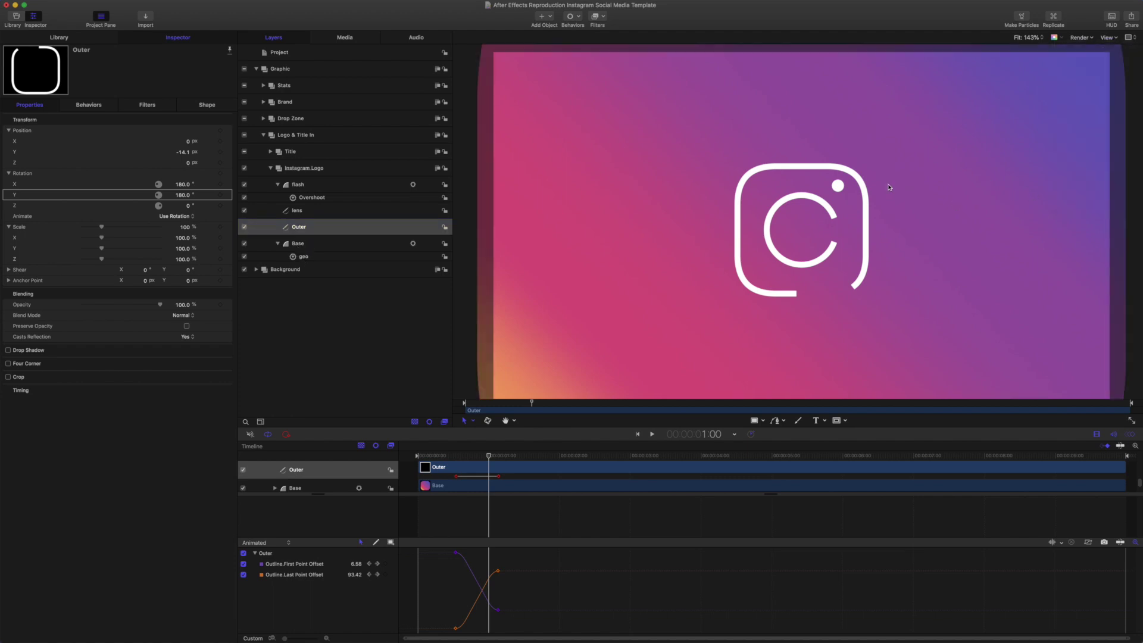
scroll(898, 180, "down", 5)
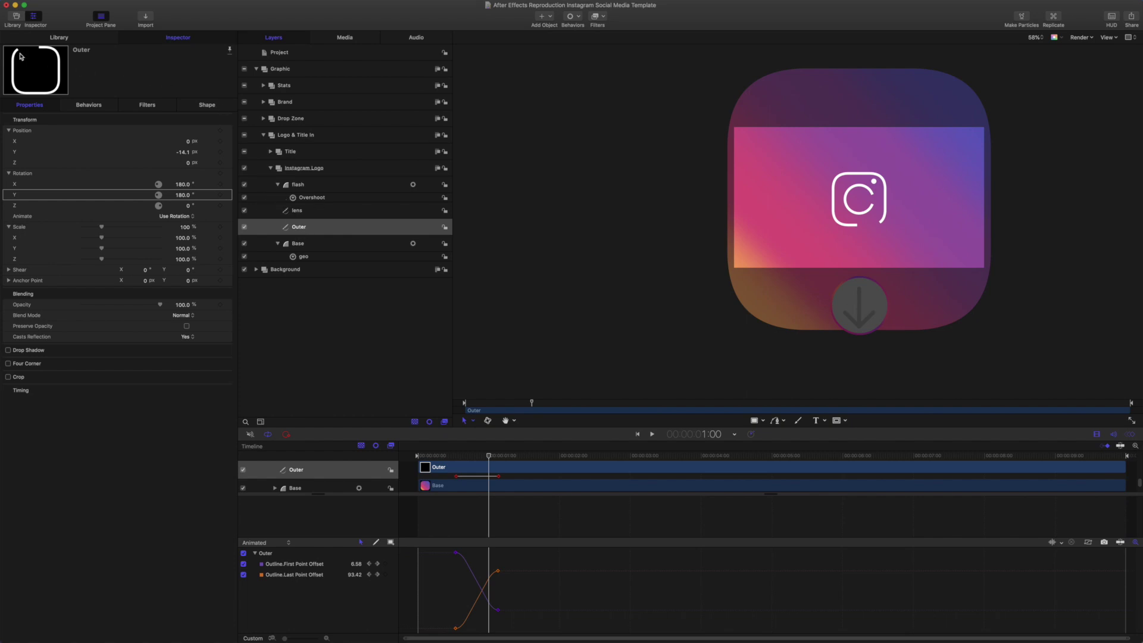
left_click(207, 105)
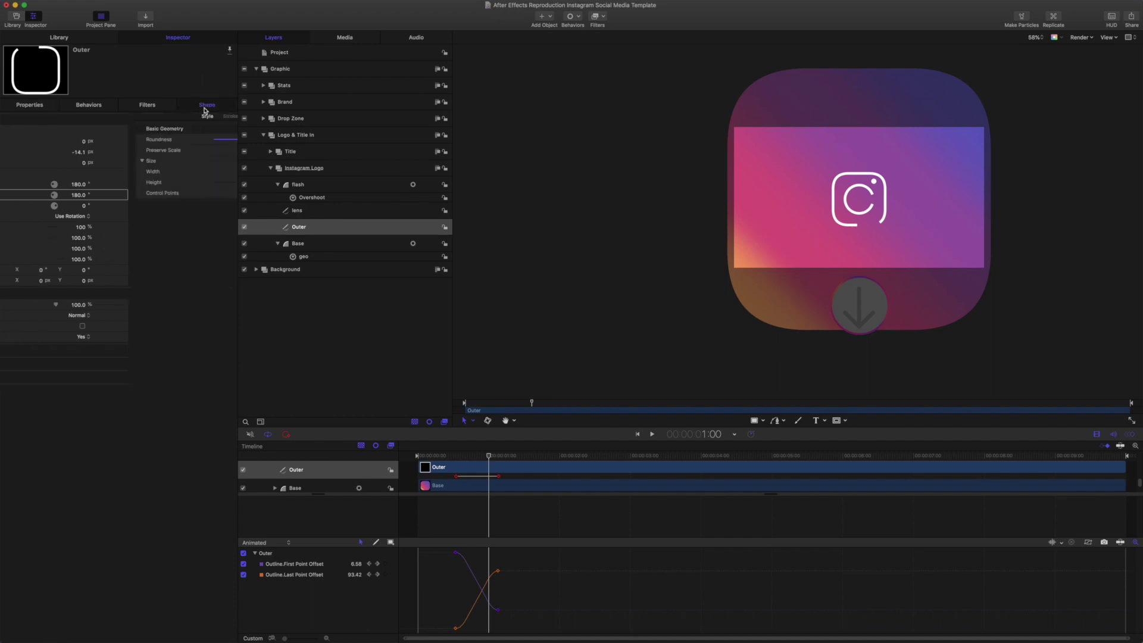
left_click(74, 117)
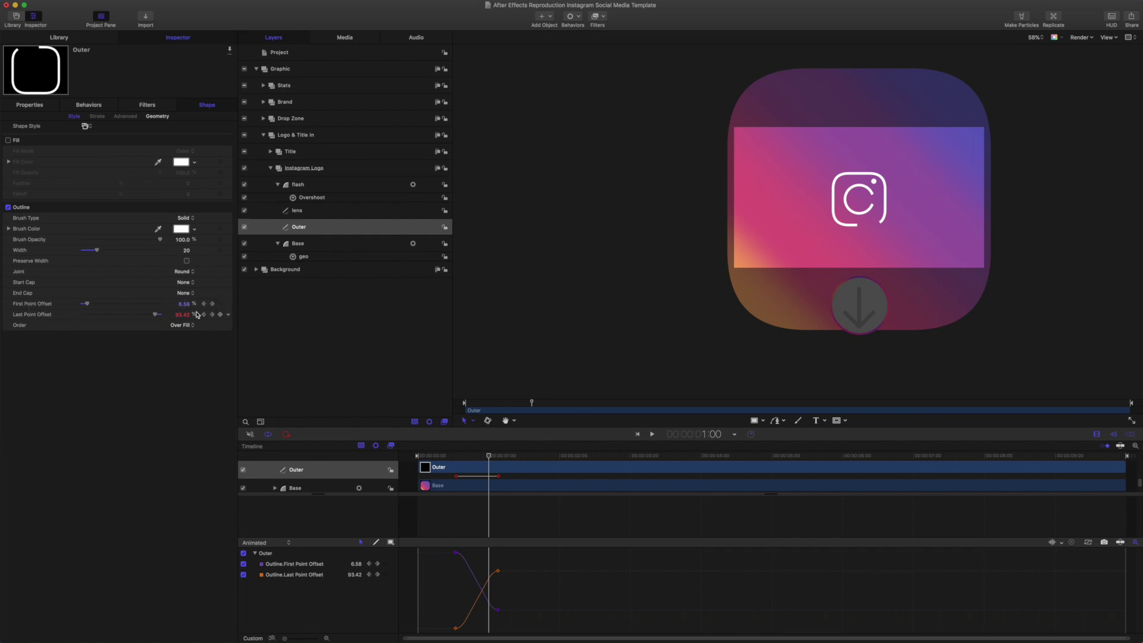
mouse_move(490, 457)
left_mouse_down()
mouse_move(455, 455)
mouse_move(503, 456)
left_mouse_up()
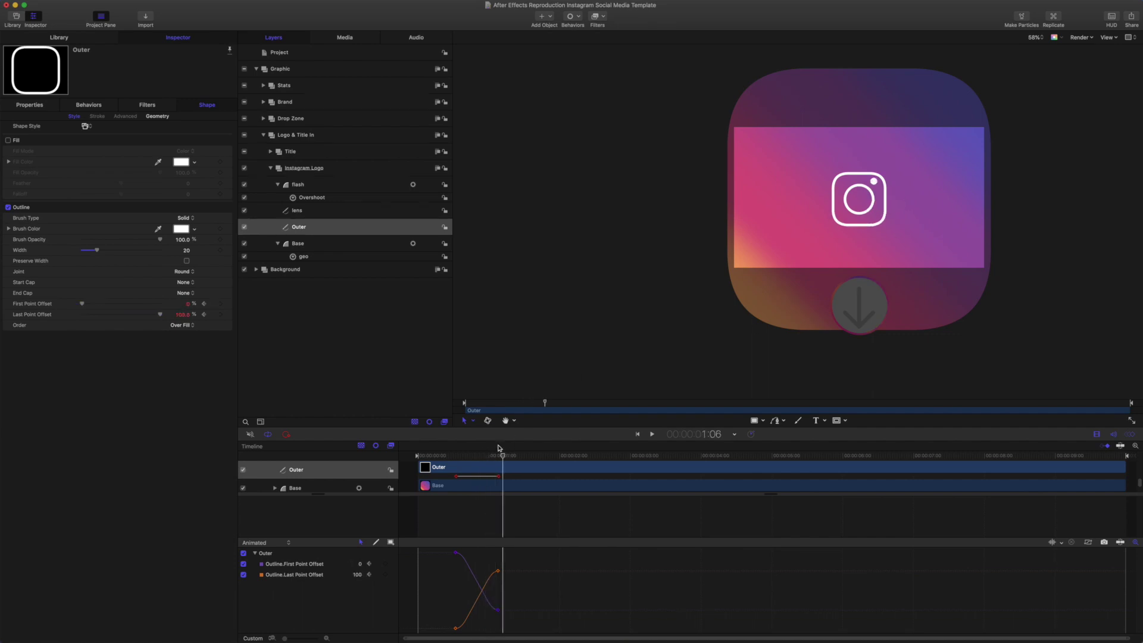
left_click(293, 212)
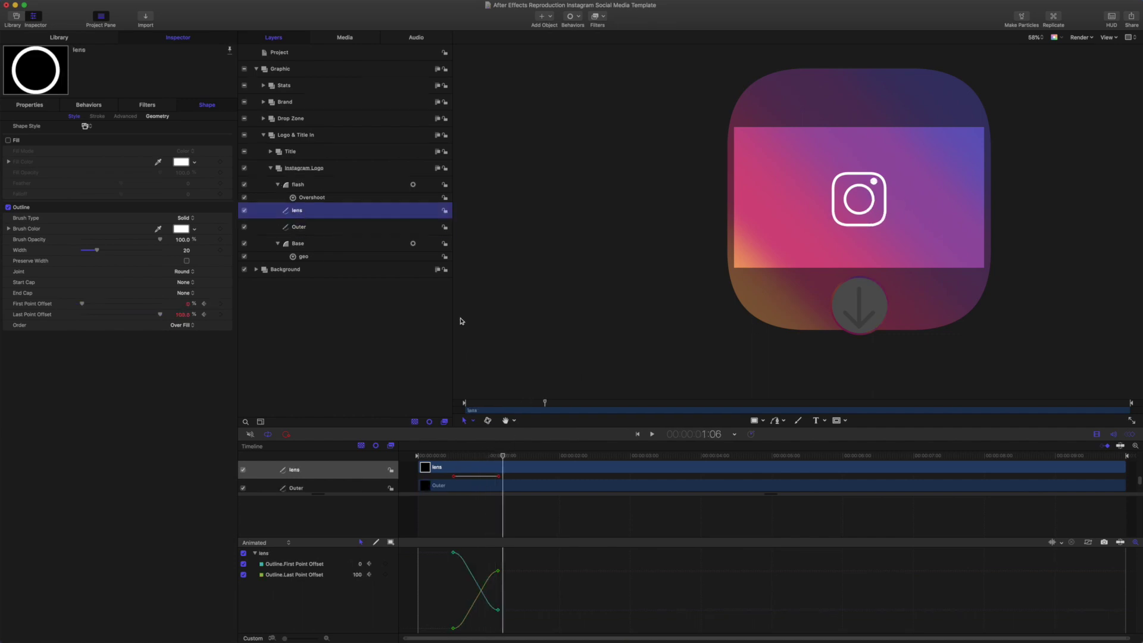
Select the flash layer and scrub its Scale X, Y and Z keyframes settling at 100.
mouse_move(503, 457)
left_mouse_down()
mouse_move(455, 455)
mouse_move(482, 455)
left_mouse_up()
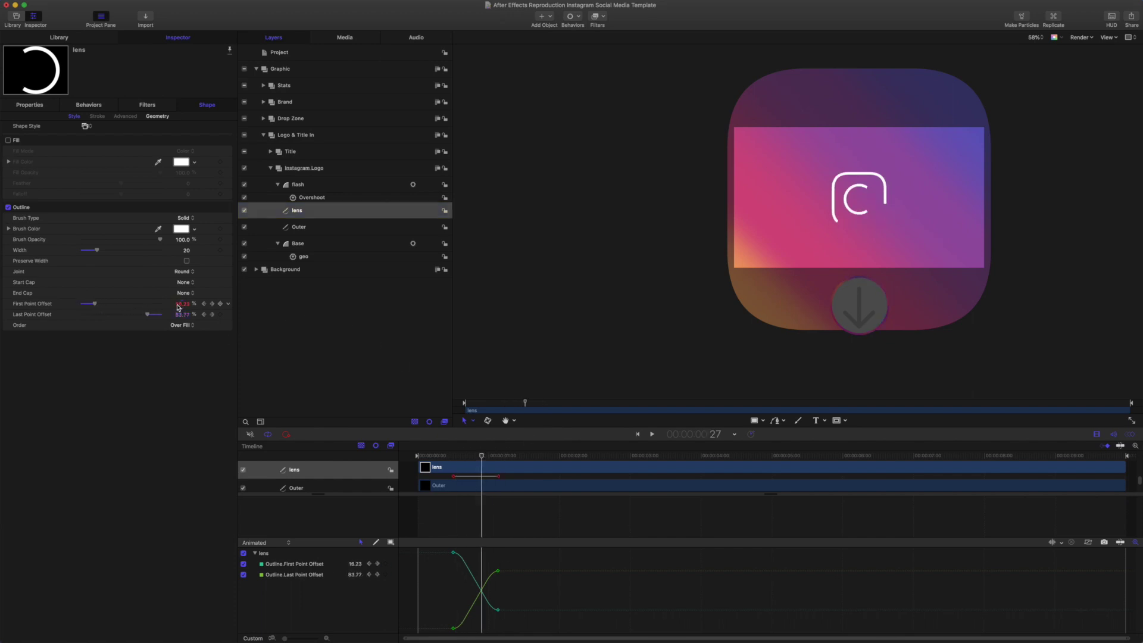
left_click(314, 185)
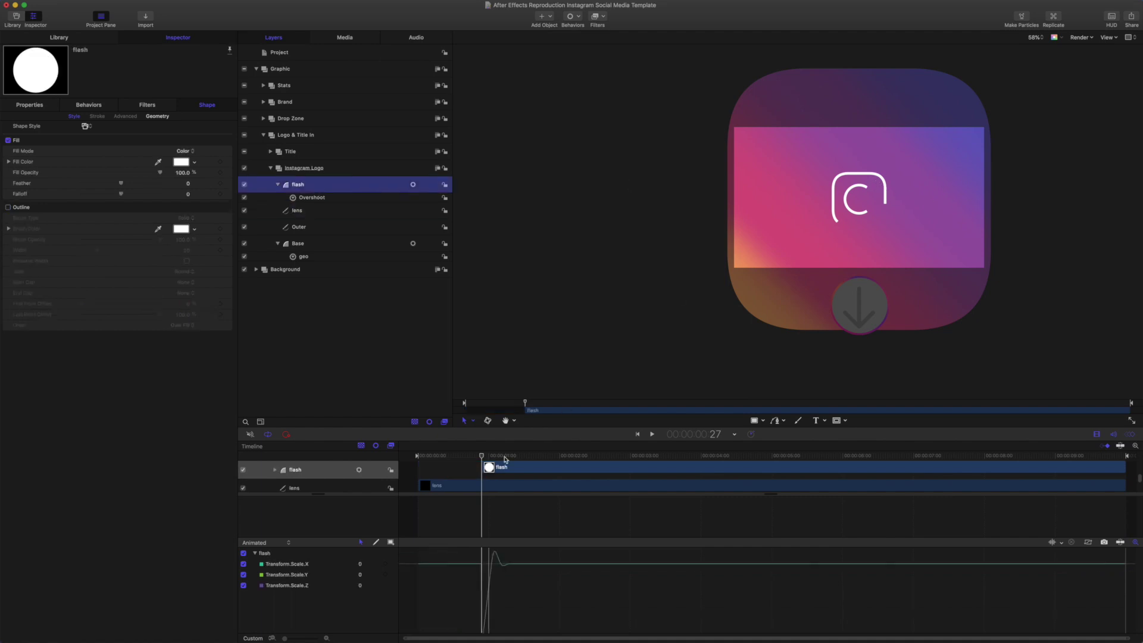
left_click_drag(482, 457, 519, 457)
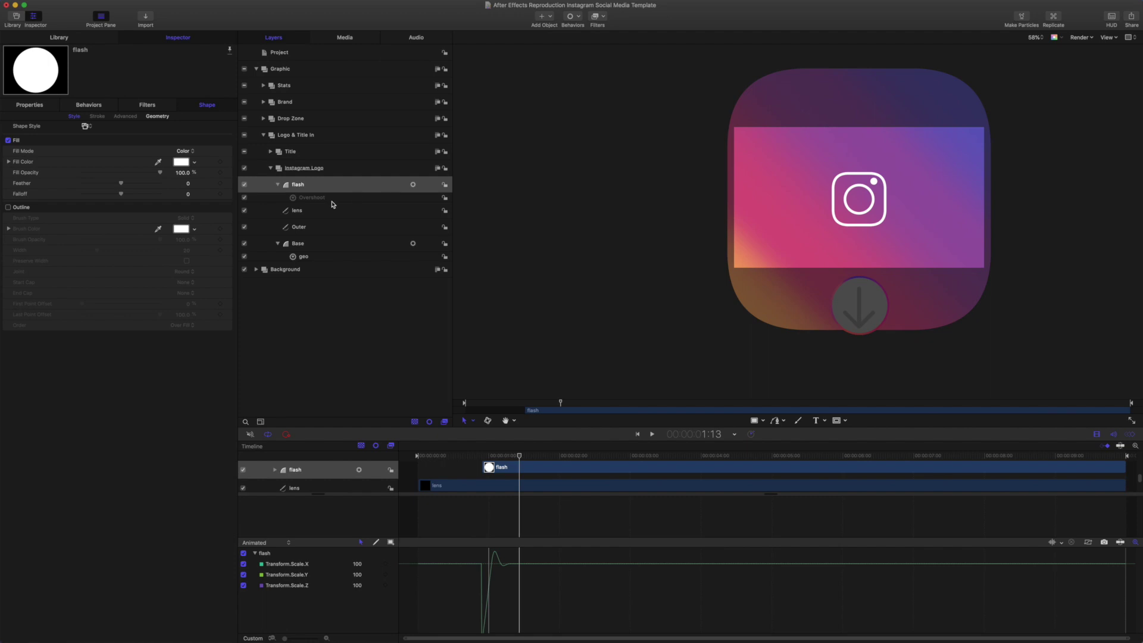
Compare the Base and Outer shapes' Geometry settings, then view Base's Properties.
left_click(301, 246)
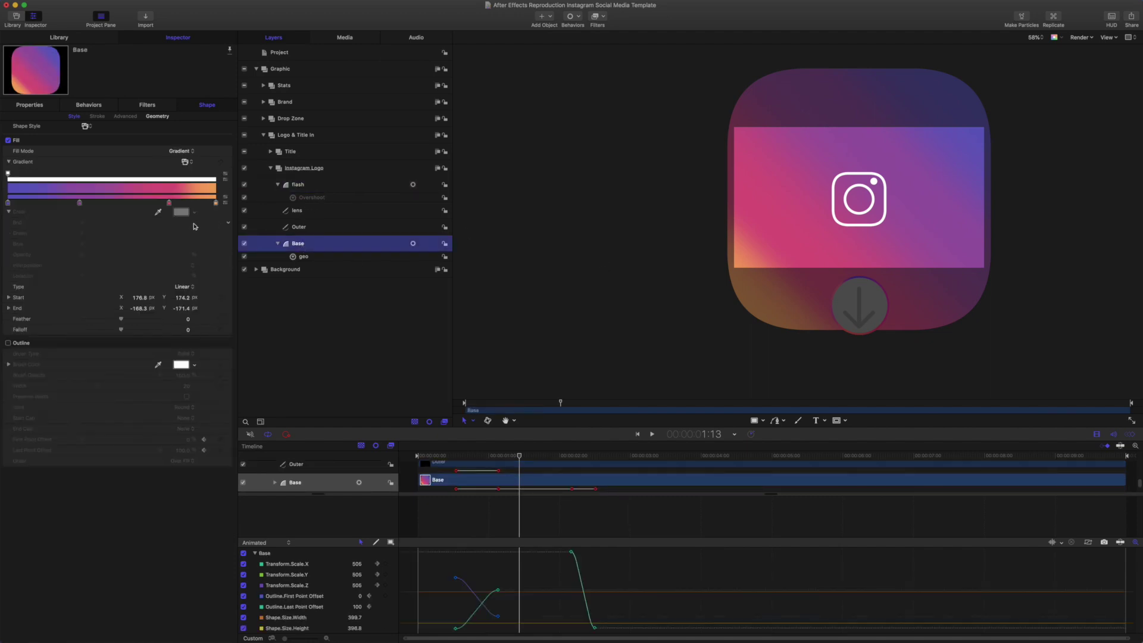
left_click(168, 118)
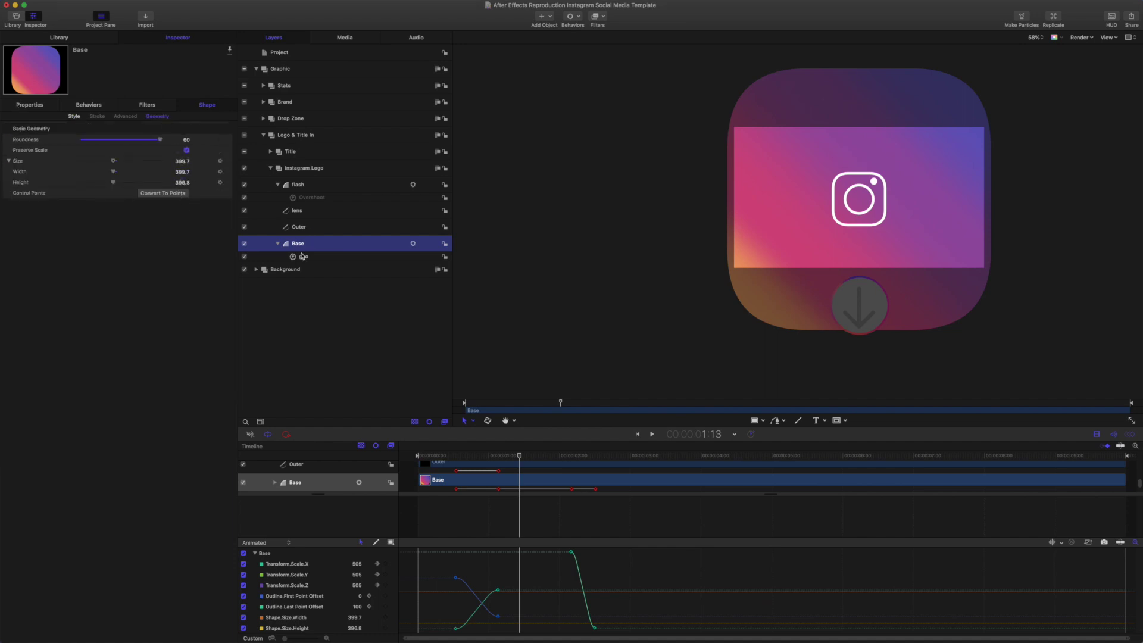
left_click(302, 228)
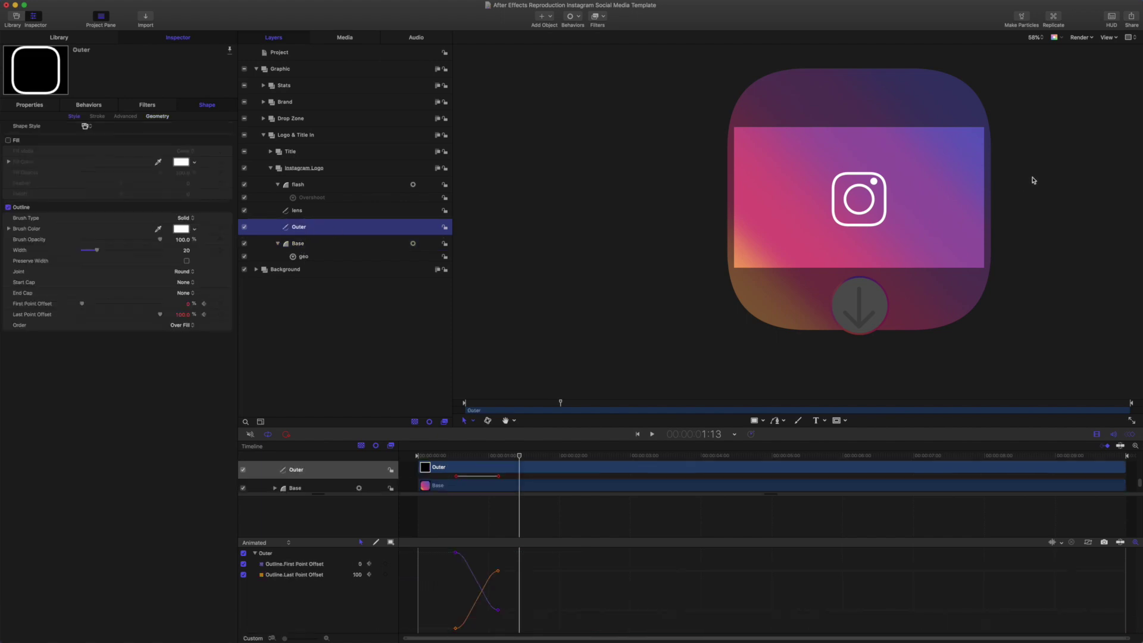
left_click(157, 116)
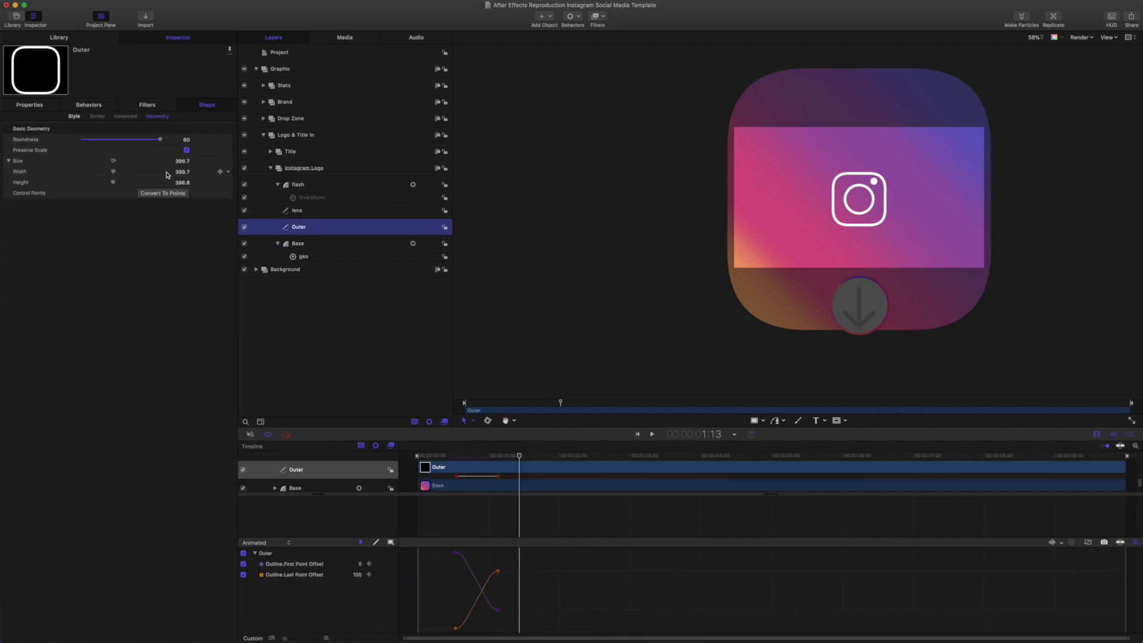
left_click(301, 245)
left_click(30, 106)
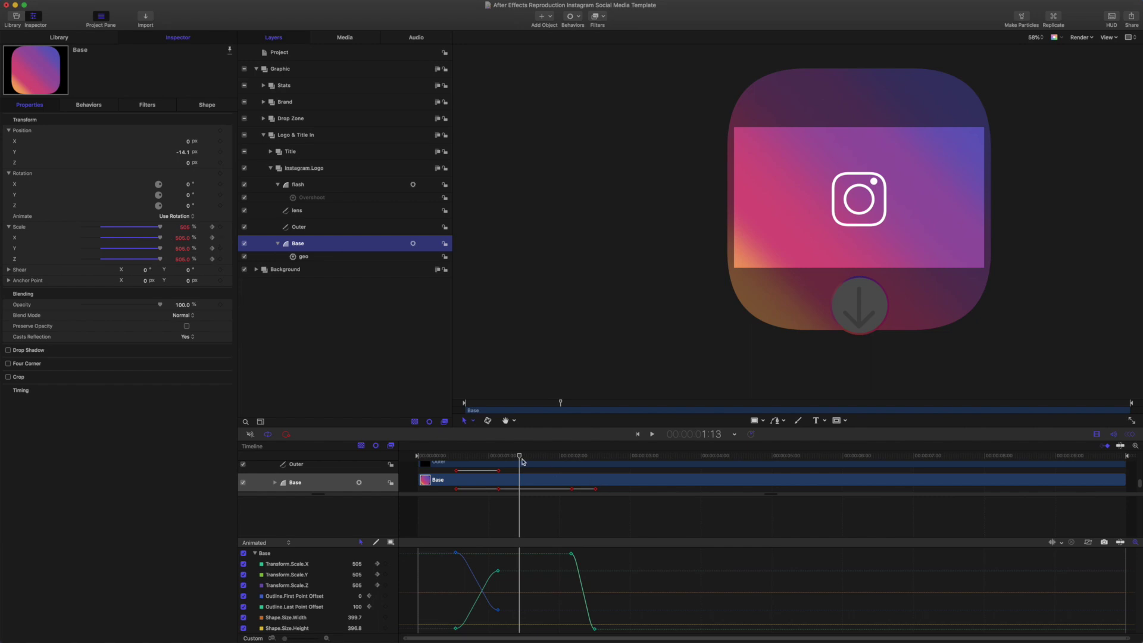
Scrub Base's scale animation, recheck Outer and Base, and turn off Show Full View Area.
left_click_drag(520, 457, 595, 462)
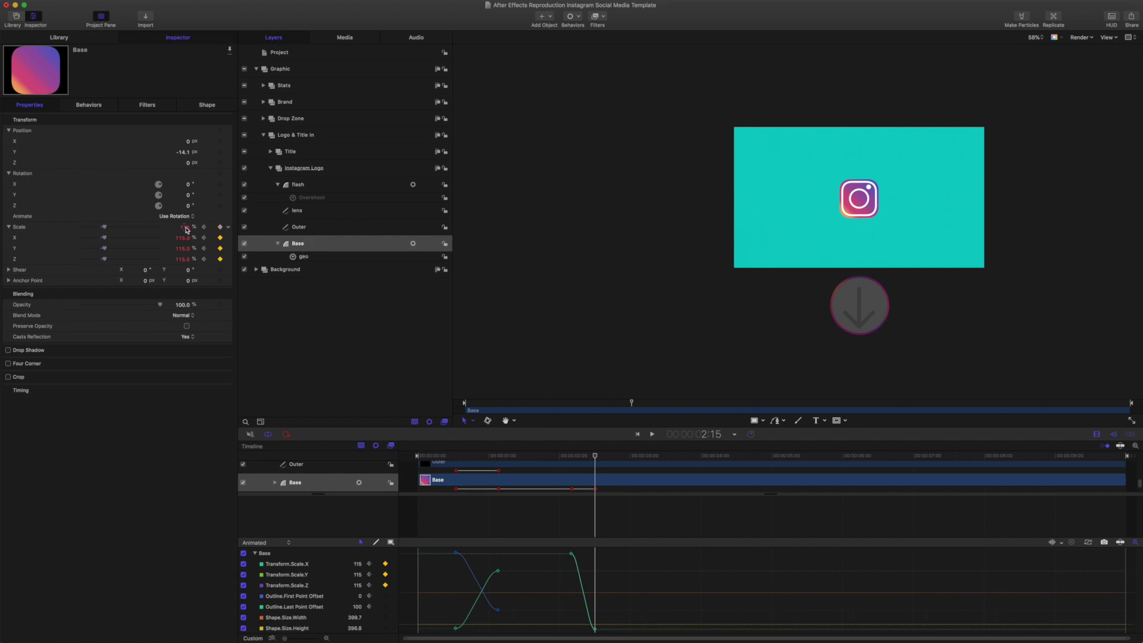
left_click(308, 230)
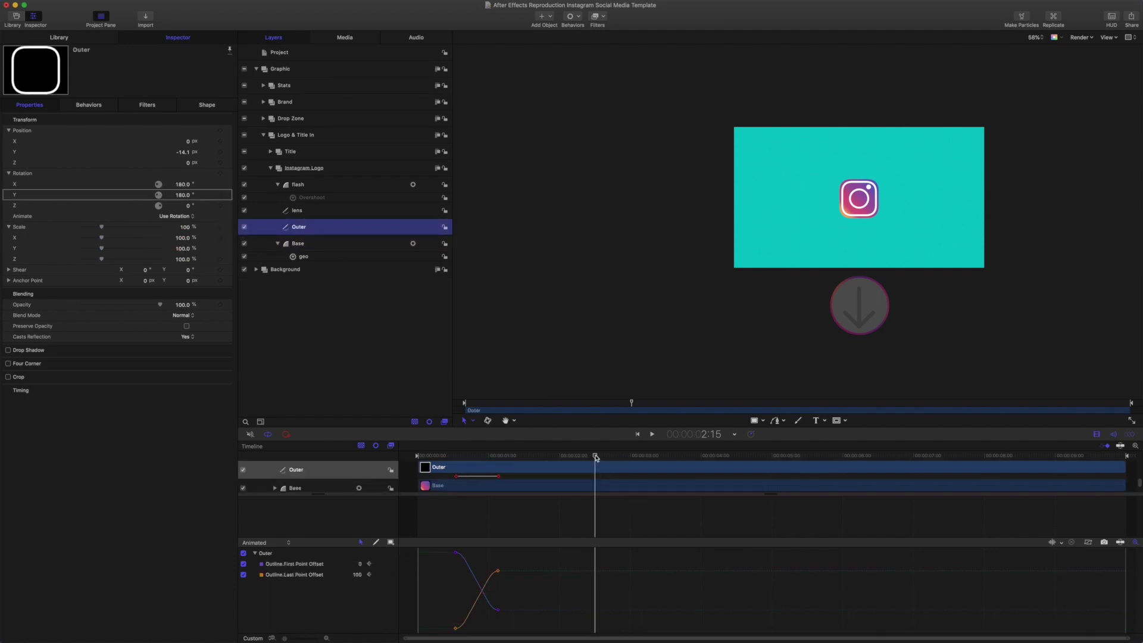
left_click_drag(596, 457, 457, 440)
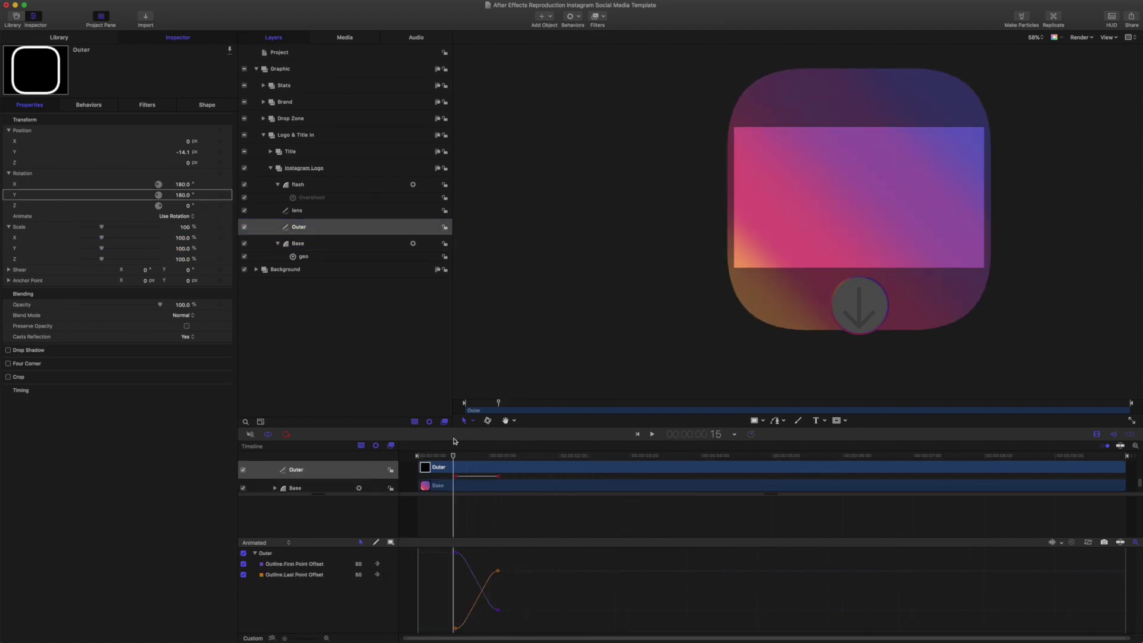
left_click(303, 245)
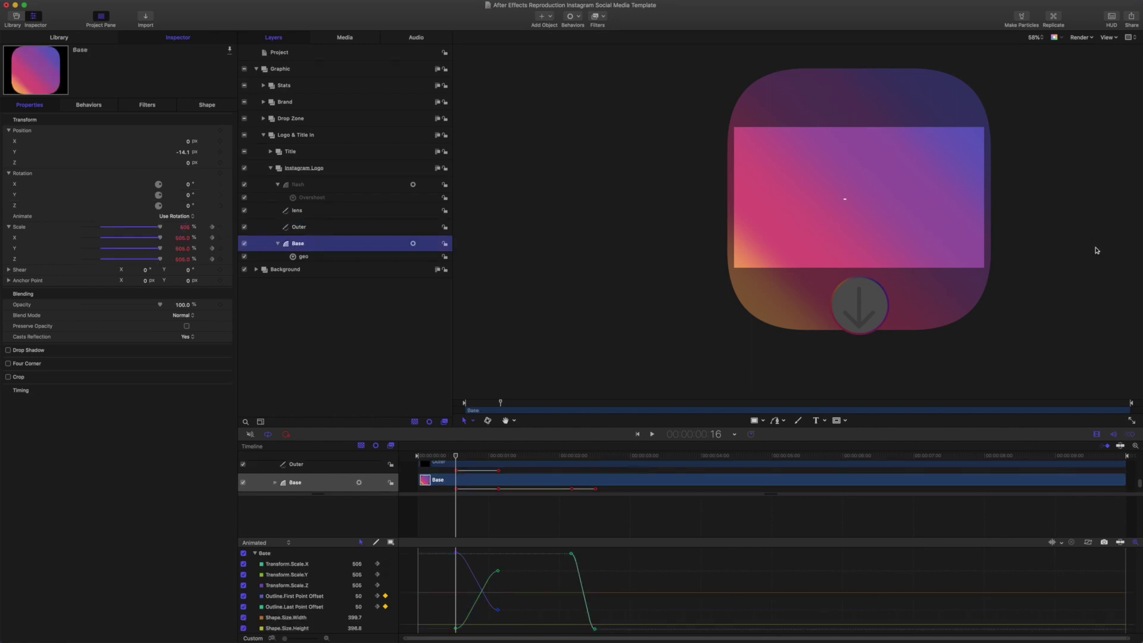
left_click(1108, 38)
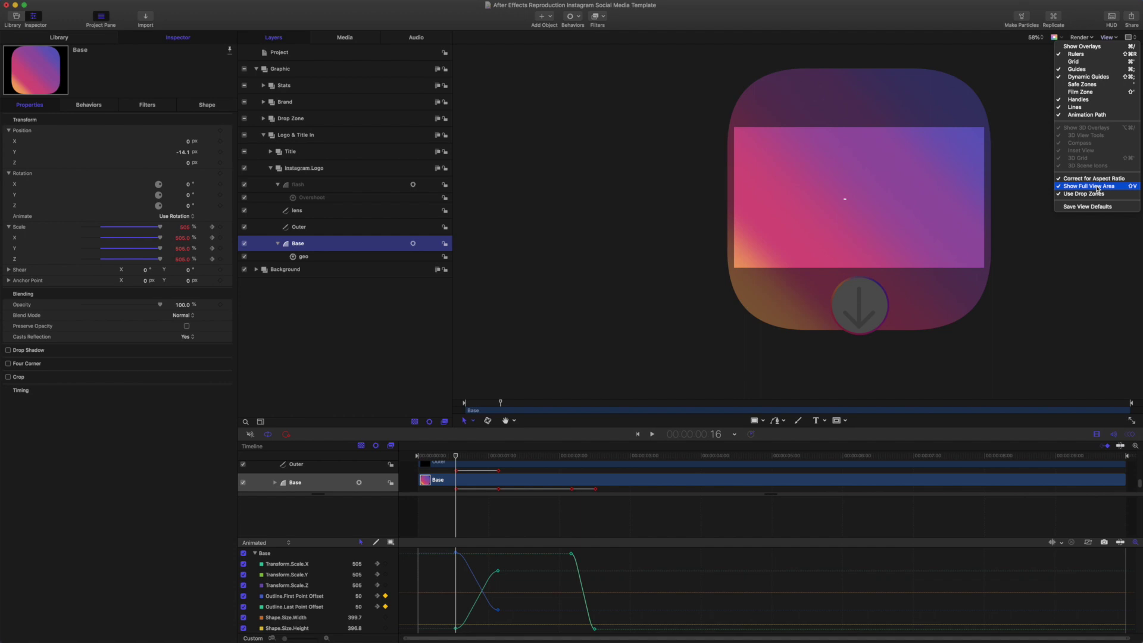
left_click(1097, 188)
Fit the canvas, scrub the logo draw-on, and inspect the Instagram Logo group and its Base gradient.
left_click(601, 174)
key("shift+z")
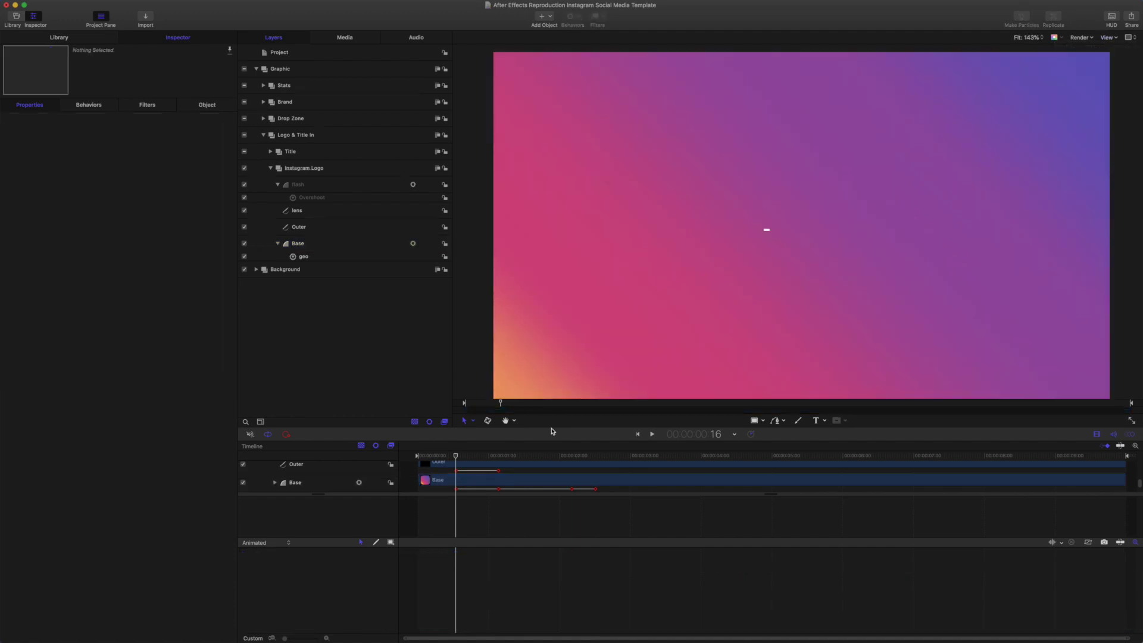
left_click_drag(456, 456, 588, 472)
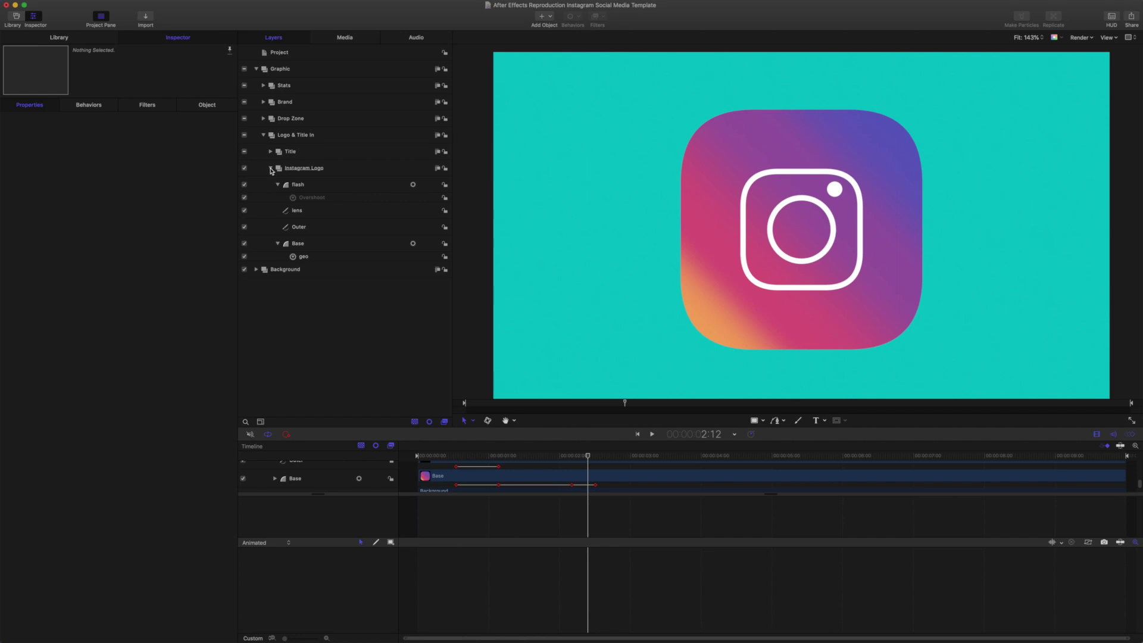
left_click(271, 169)
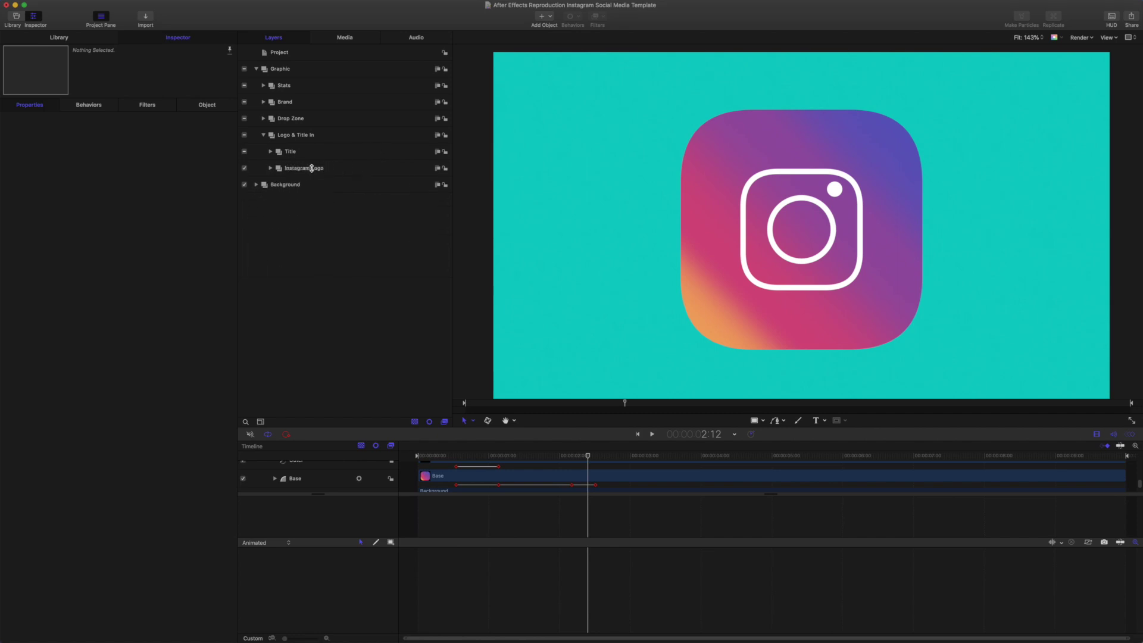
left_click(313, 168)
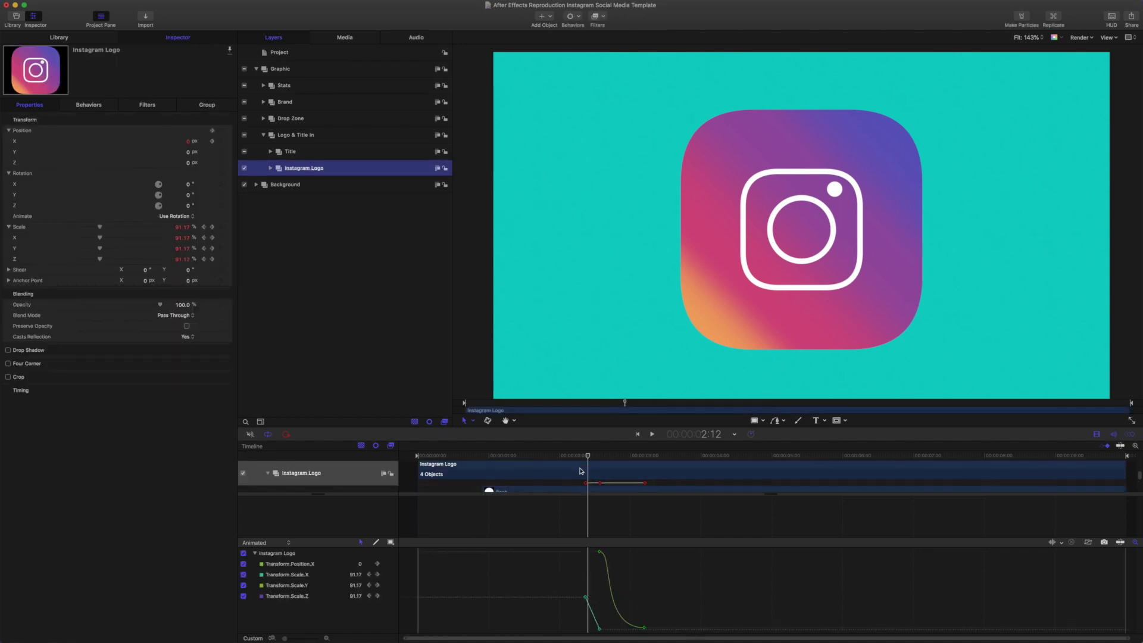
left_click_drag(587, 457, 586, 459)
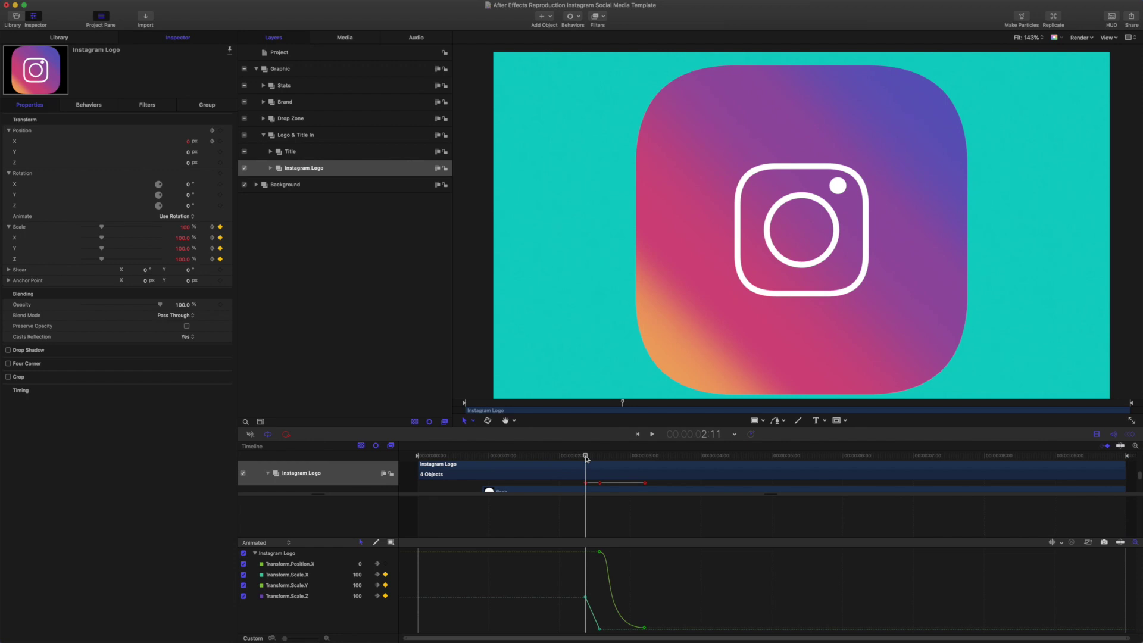
left_click(271, 169)
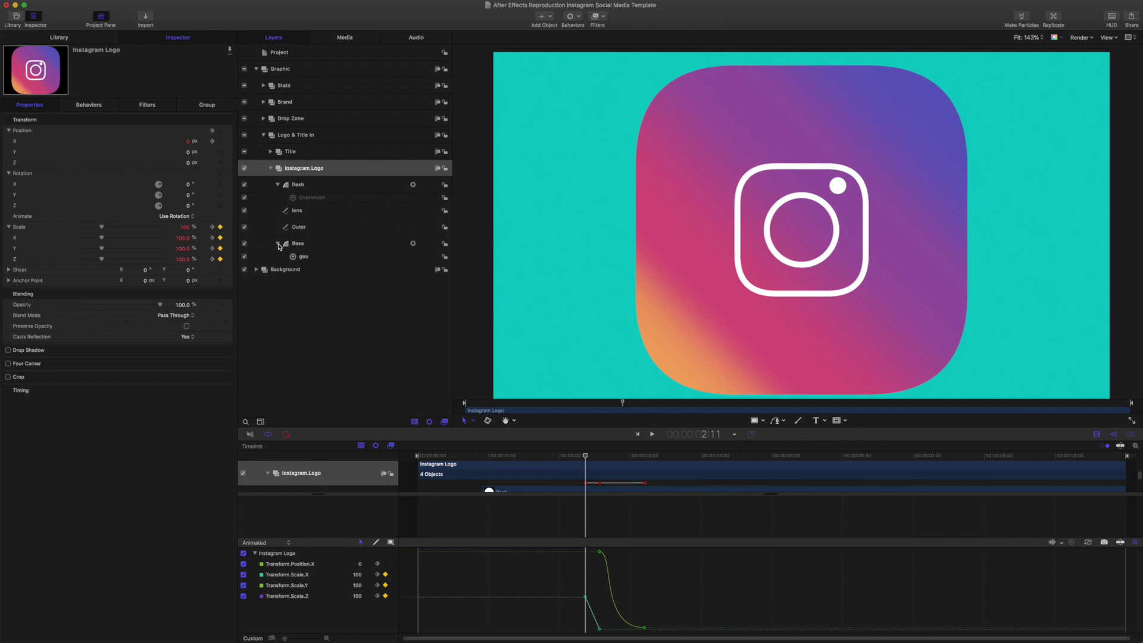
left_click(316, 244)
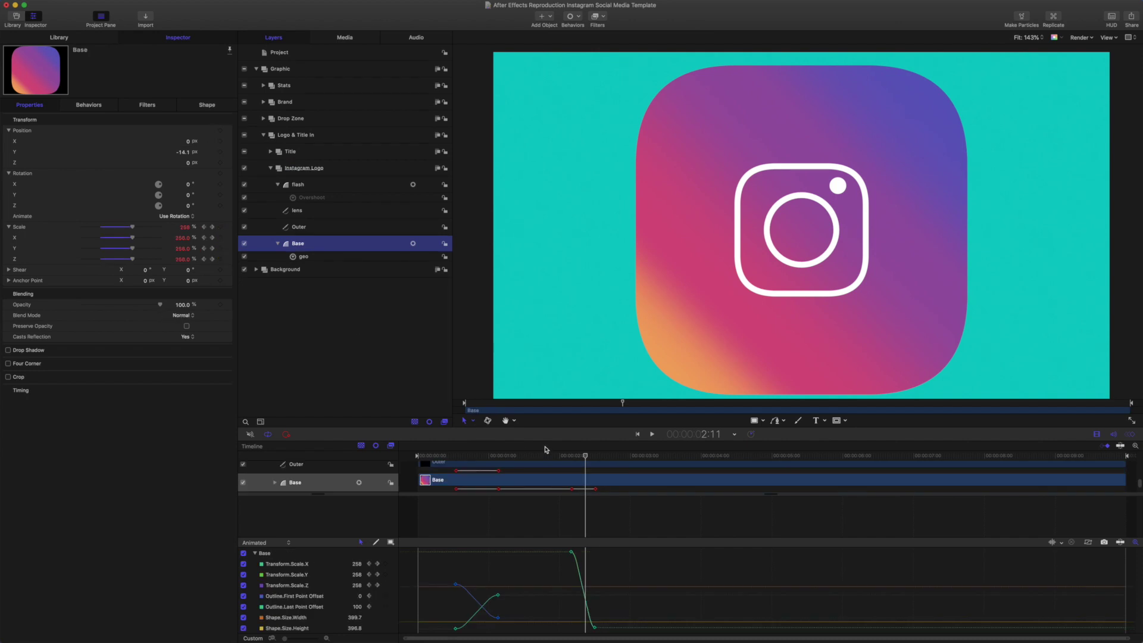
mouse_move(586, 456)
left_mouse_down()
mouse_move(441, 445)
mouse_move(591, 462)
mouse_move(575, 459)
left_mouse_up()
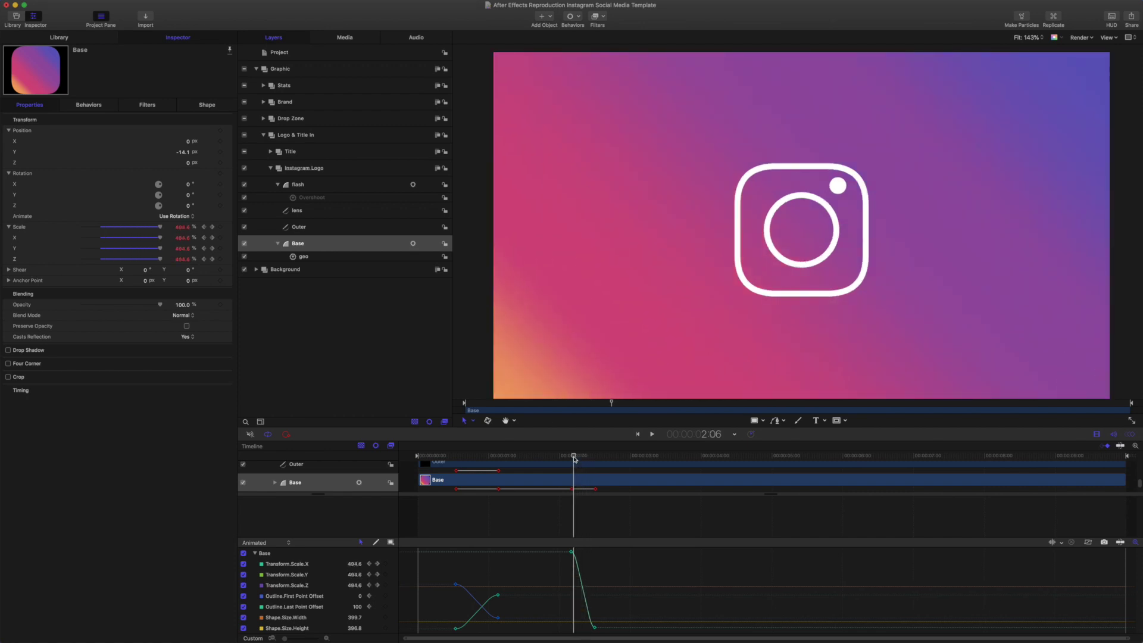
Scrub Instagram Logo's Scale and Position X keyframes as it shrinks to 47% and slides to -309.09.
left_click(301, 171)
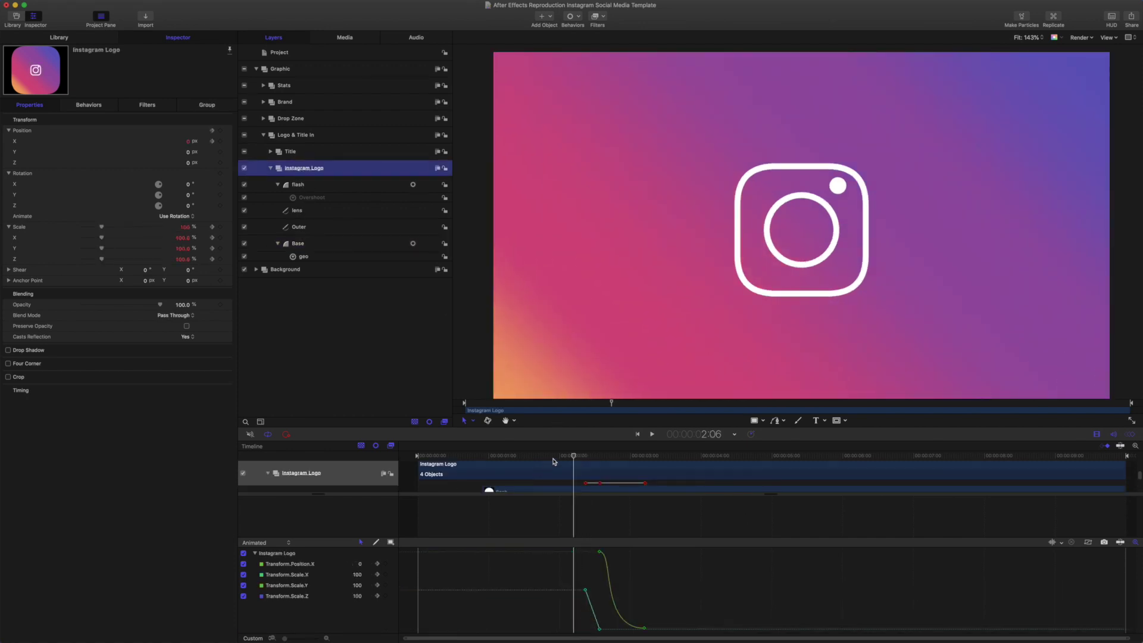
left_click_drag(573, 458, 587, 459)
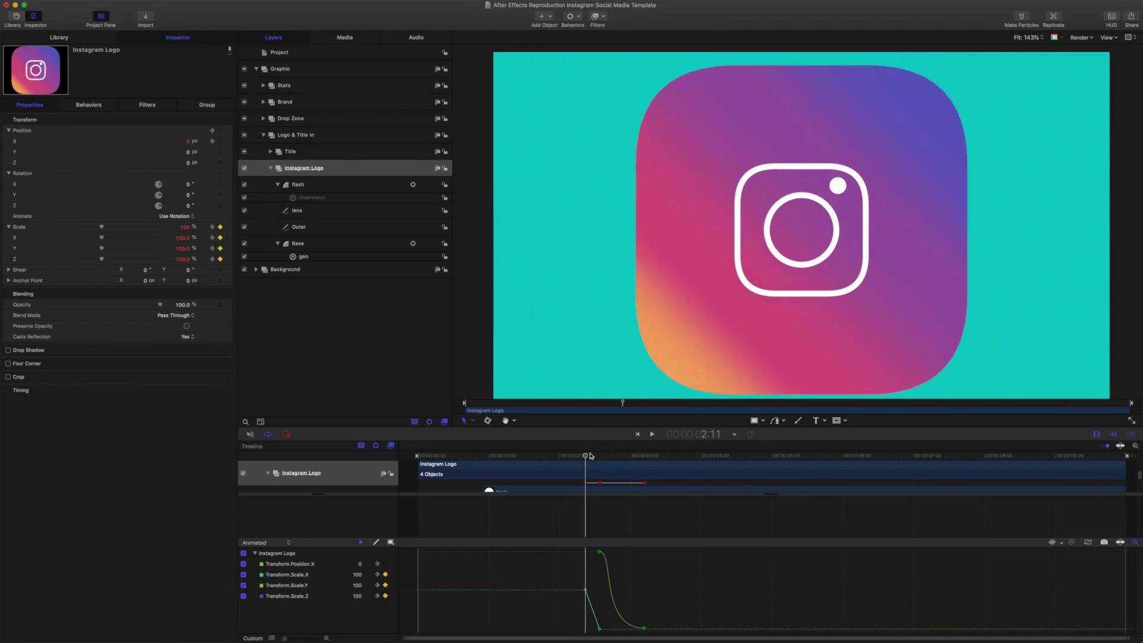
left_click_drag(586, 456, 600, 459)
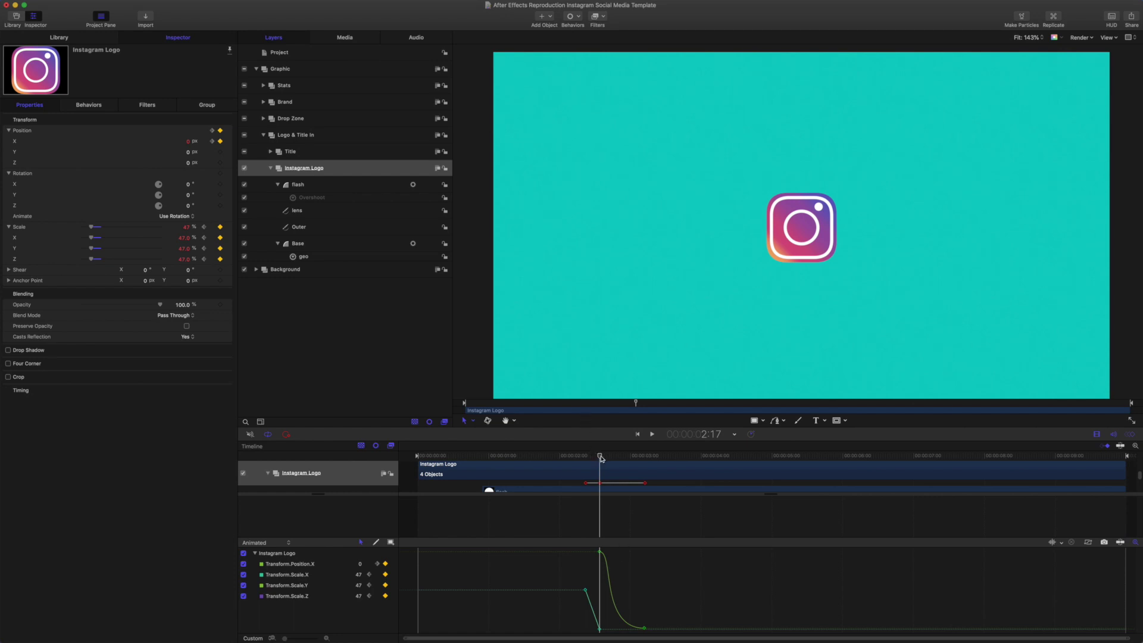
mouse_move(599, 457)
left_mouse_down()
mouse_move(567, 456)
mouse_move(593, 457)
left_mouse_up()
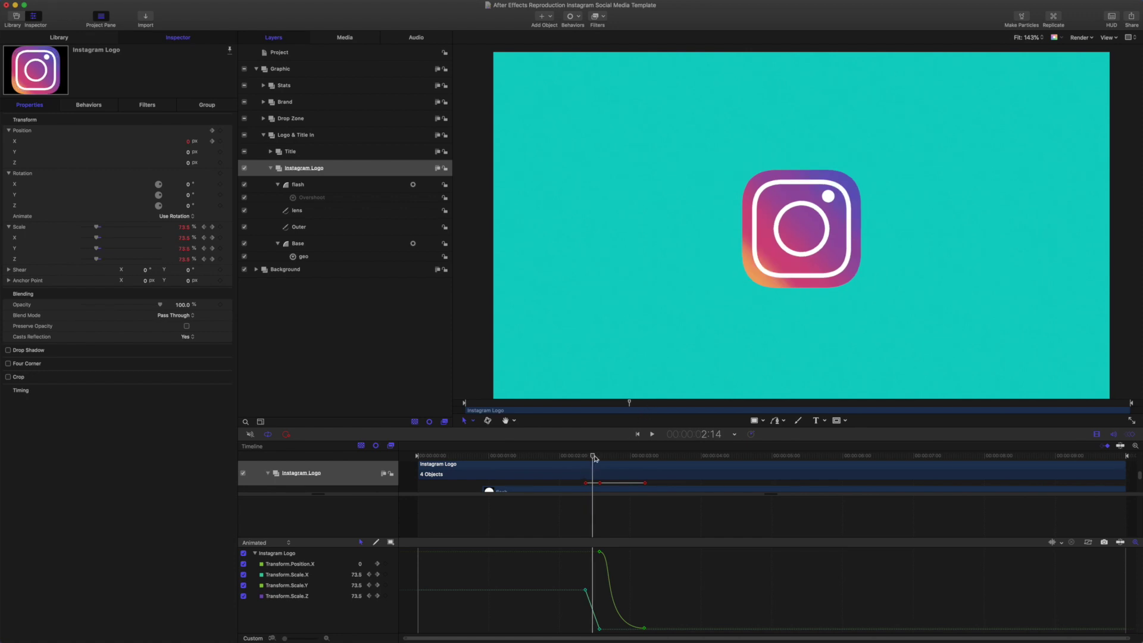
left_click_drag(594, 457, 597, 457)
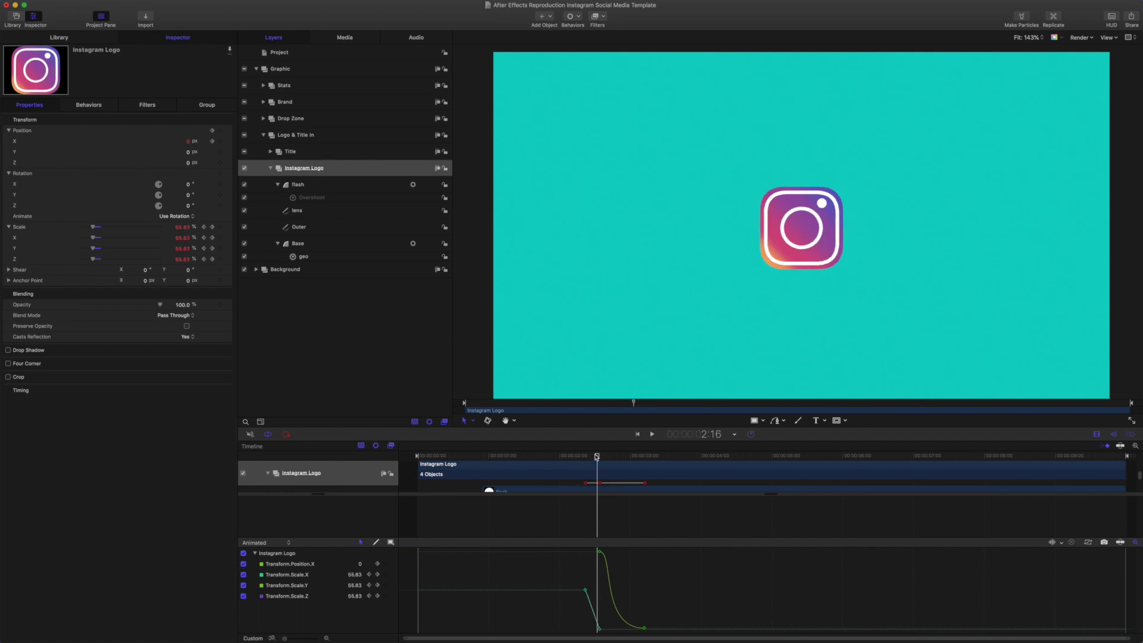
mouse_move(597, 457)
left_mouse_down()
mouse_move(585, 457)
mouse_move(599, 458)
left_mouse_up()
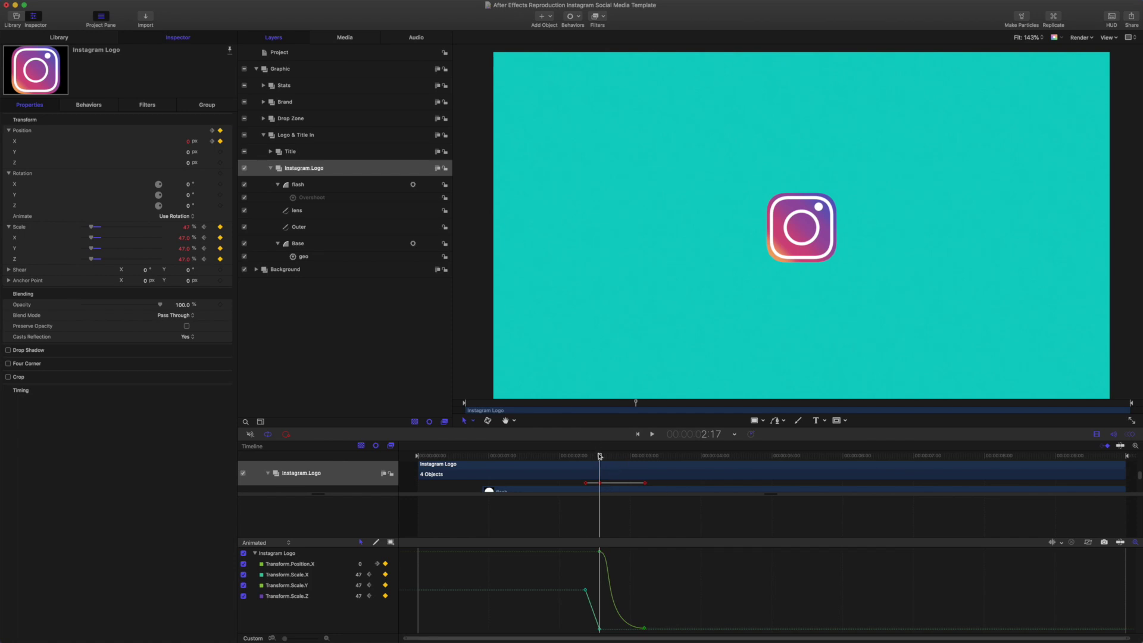
left_click_drag(601, 456, 625, 468)
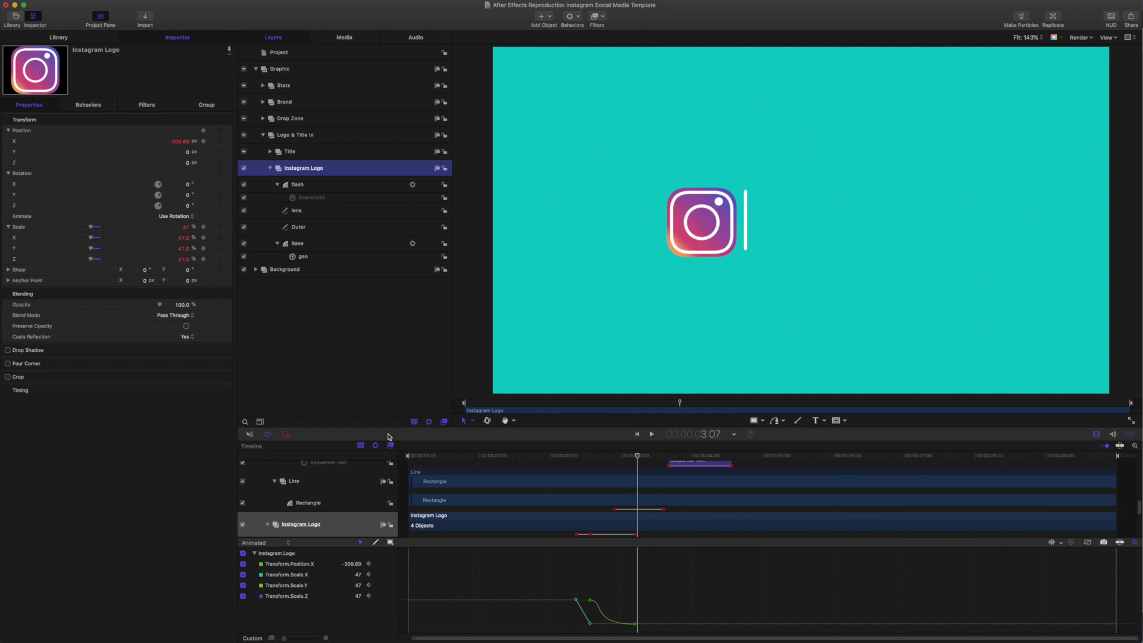
Expand the Title and Line groups, toggle Mask Text on then off, and select Sequence Text.
left_click(290, 152)
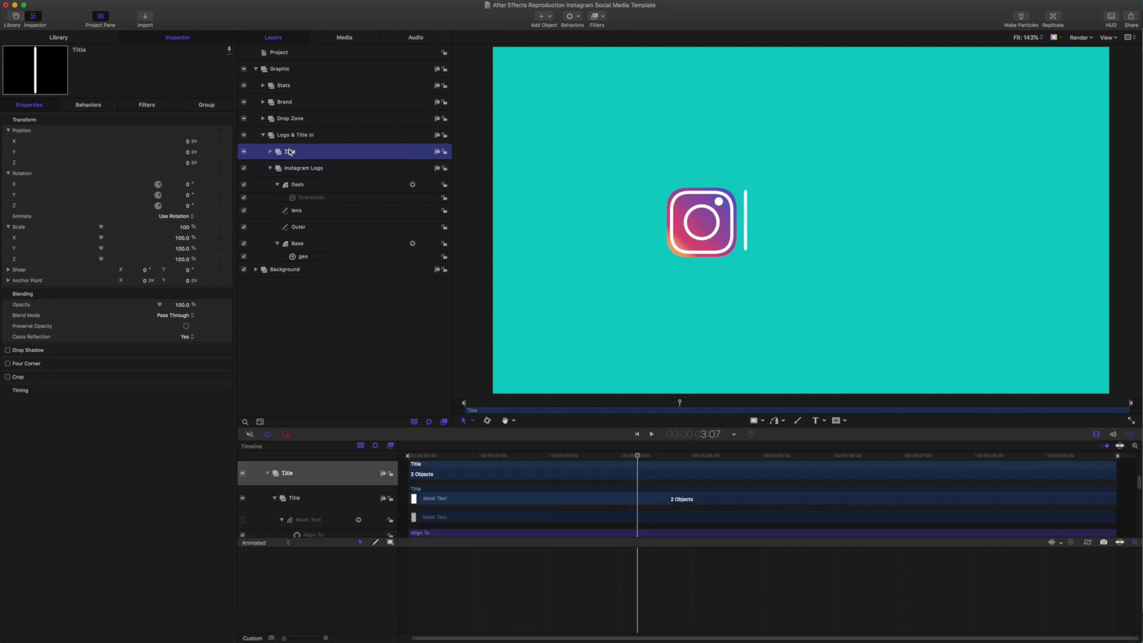
left_click(270, 152)
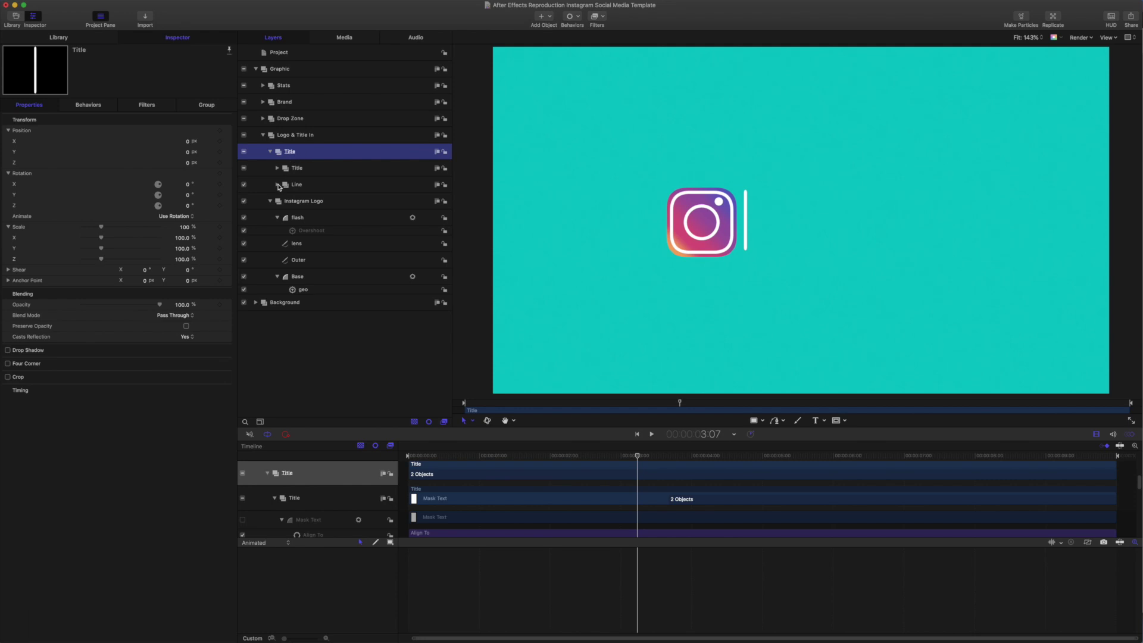
left_click(277, 185)
left_click(277, 168)
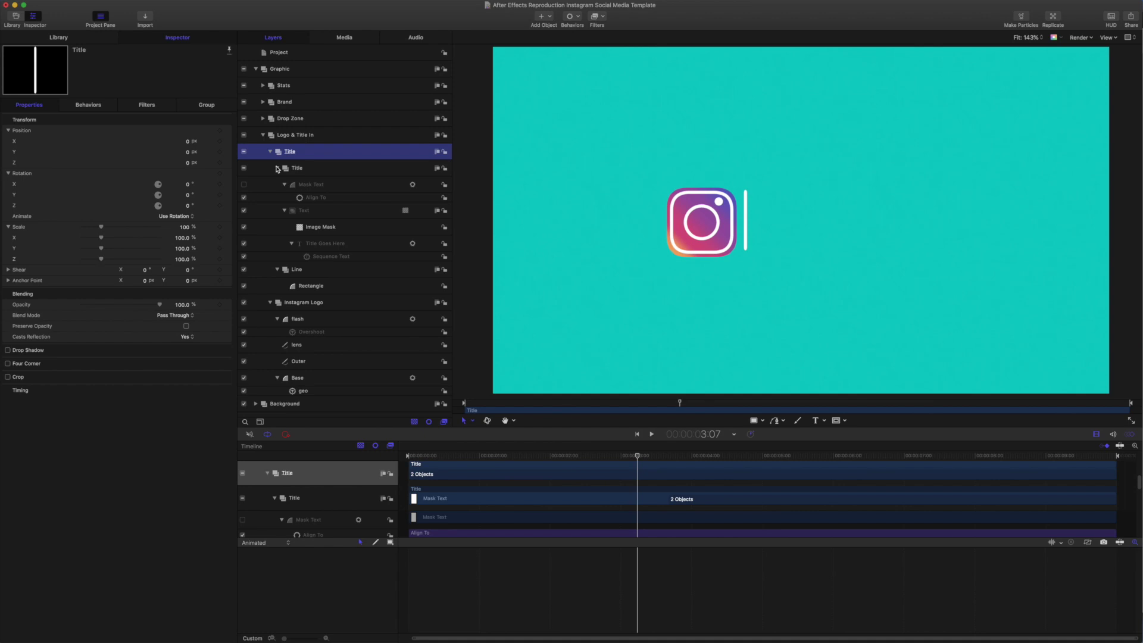
left_click(244, 186)
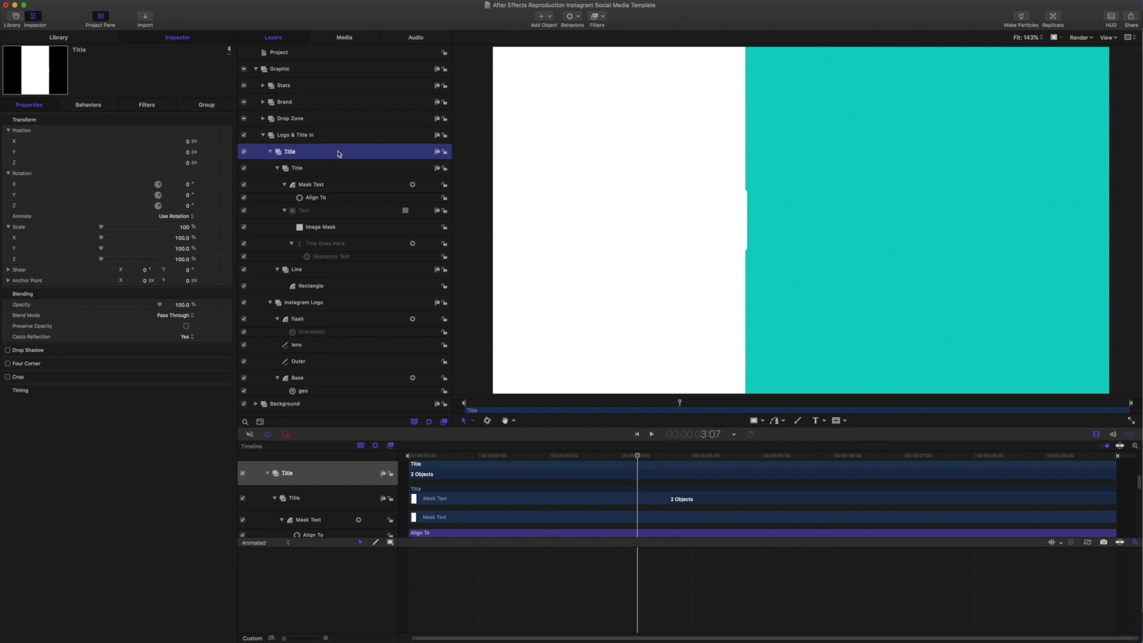
left_click(244, 185)
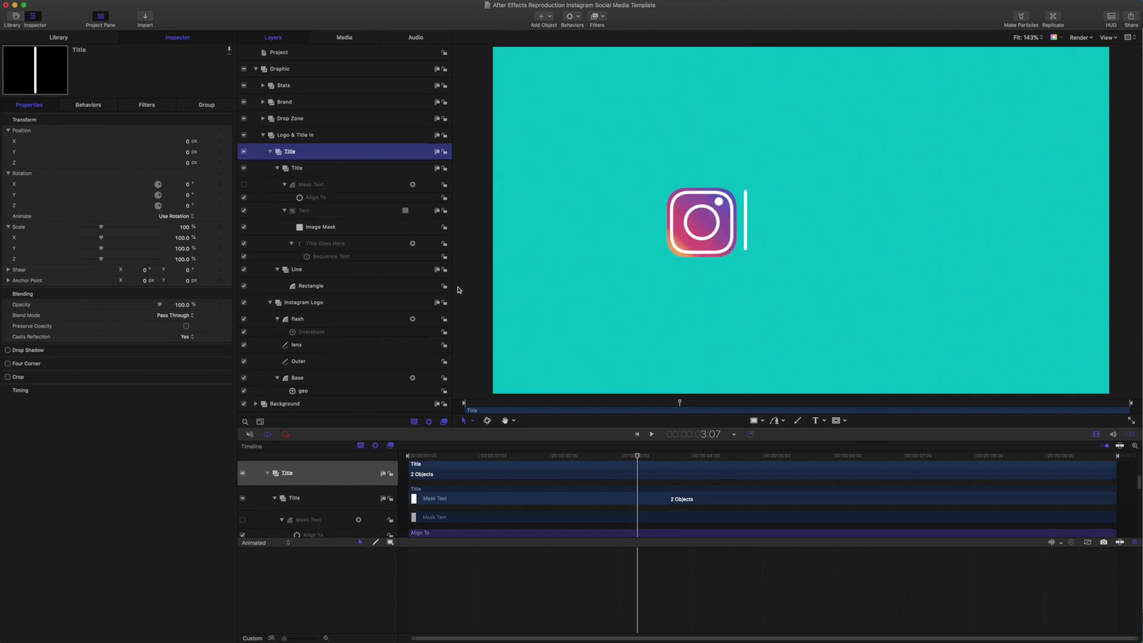
left_click(329, 257)
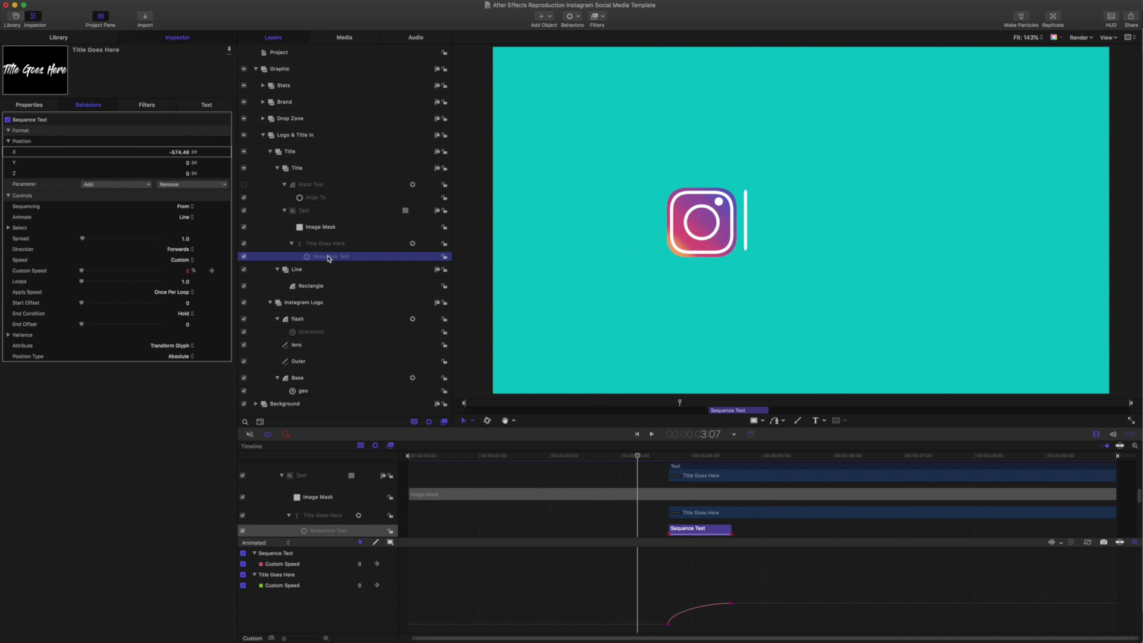
Set the Sequence Text Position X offset to -700.64 px and scrub until 'Title Goes Here' fully types on.
left_click_drag(638, 456, 668, 458)
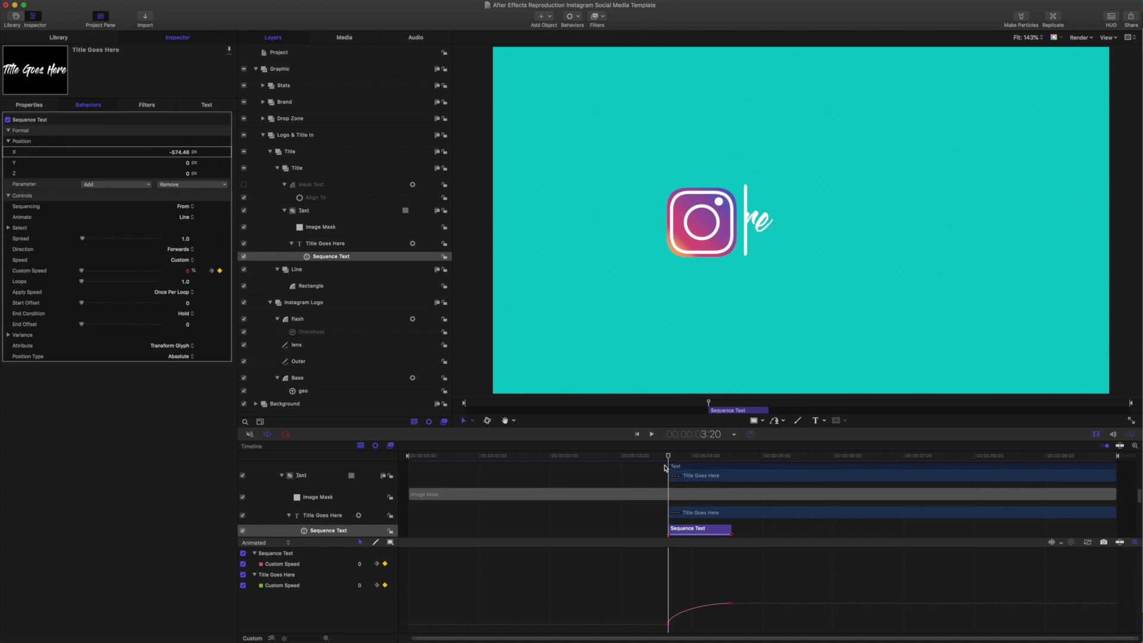
mouse_move(667, 456)
left_mouse_down()
mouse_move(680, 457)
mouse_move(669, 457)
left_mouse_up()
left_click_drag(669, 456, 668, 456)
mouse_move(180, 154)
left_mouse_down()
mouse_move(160, 154)
mouse_move(178, 151)
left_mouse_up()
left_click_drag(668, 456, 733, 465)
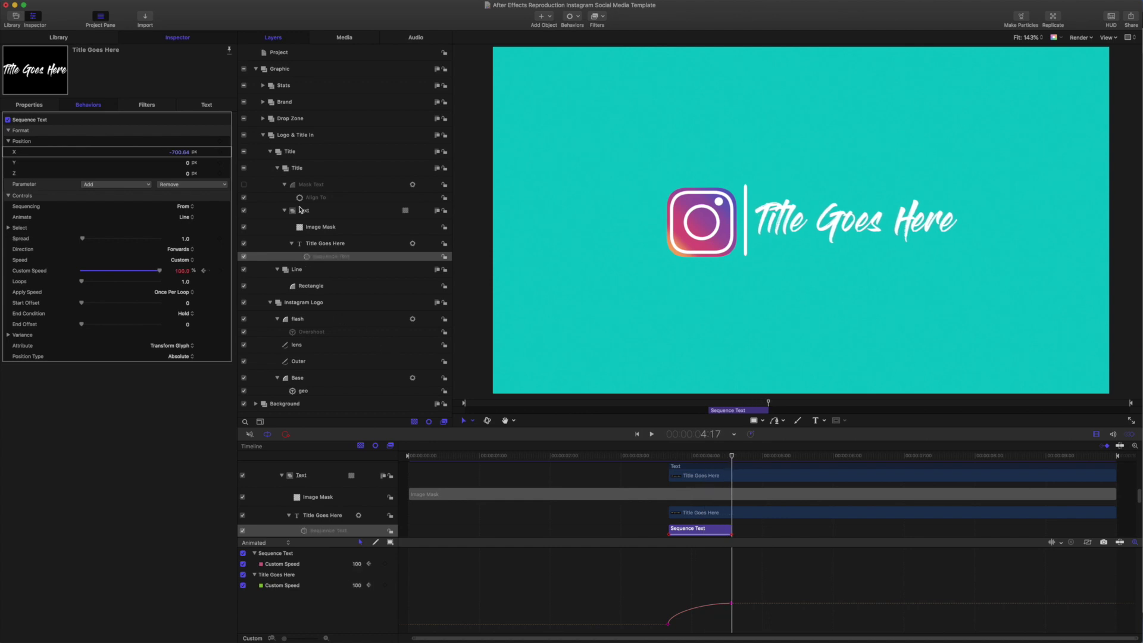
left_click(277, 169)
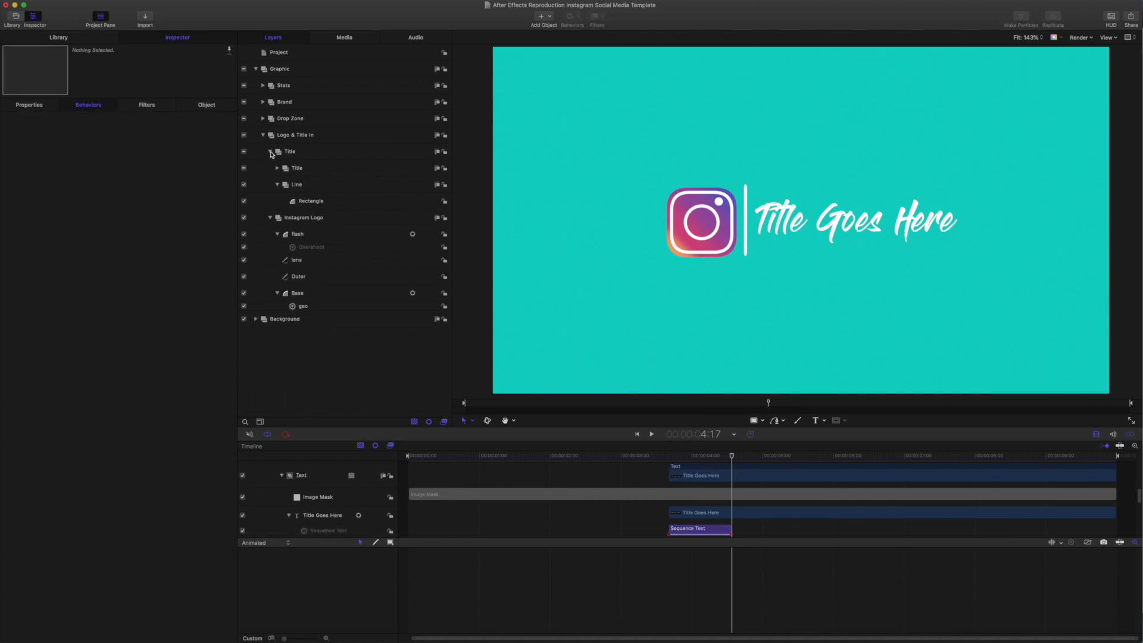
Collapse the Title and Instagram Logo groups and select the Logo & Title In group.
left_click(271, 152)
left_click(270, 169)
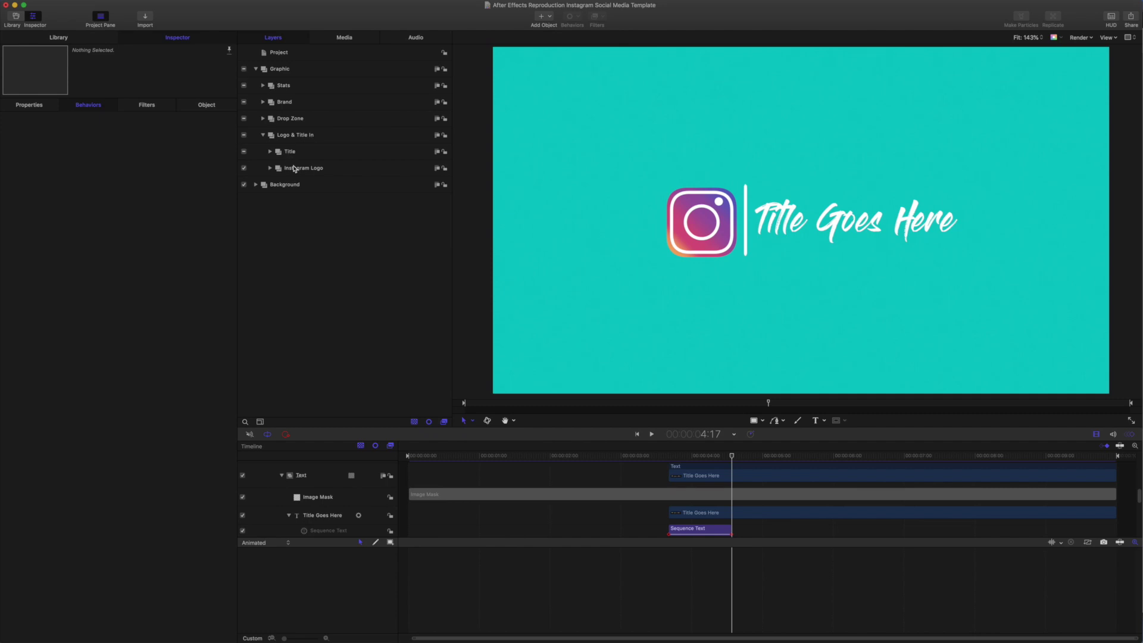
left_click(301, 136)
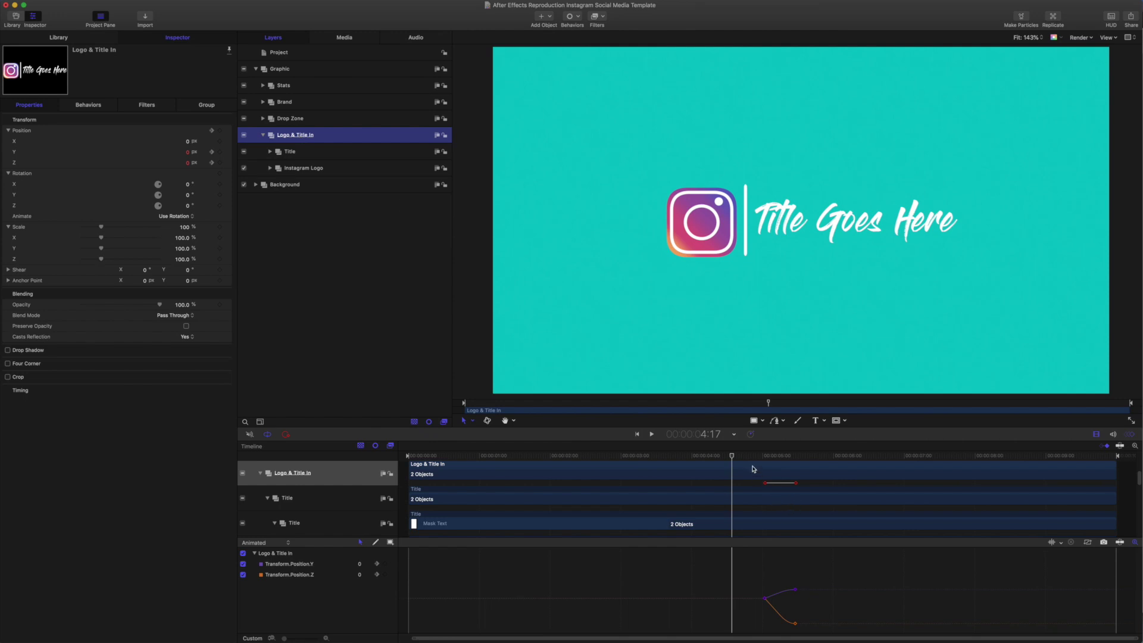
Scrub to 4:26 to watch the logo and title rise and shrink, then select Drop Zone.
left_click_drag(732, 456, 775, 459)
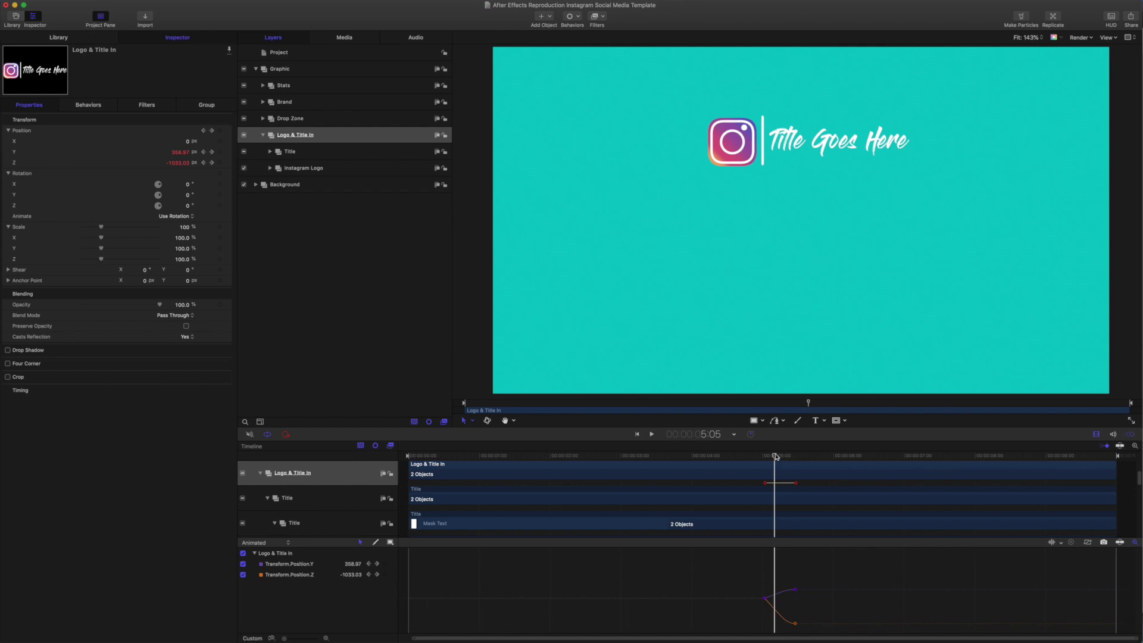
mouse_move(775, 457)
left_mouse_down()
mouse_move(785, 456)
mouse_move(761, 456)
mouse_move(786, 455)
mouse_move(760, 455)
mouse_move(810, 458)
mouse_move(768, 455)
left_mouse_up()
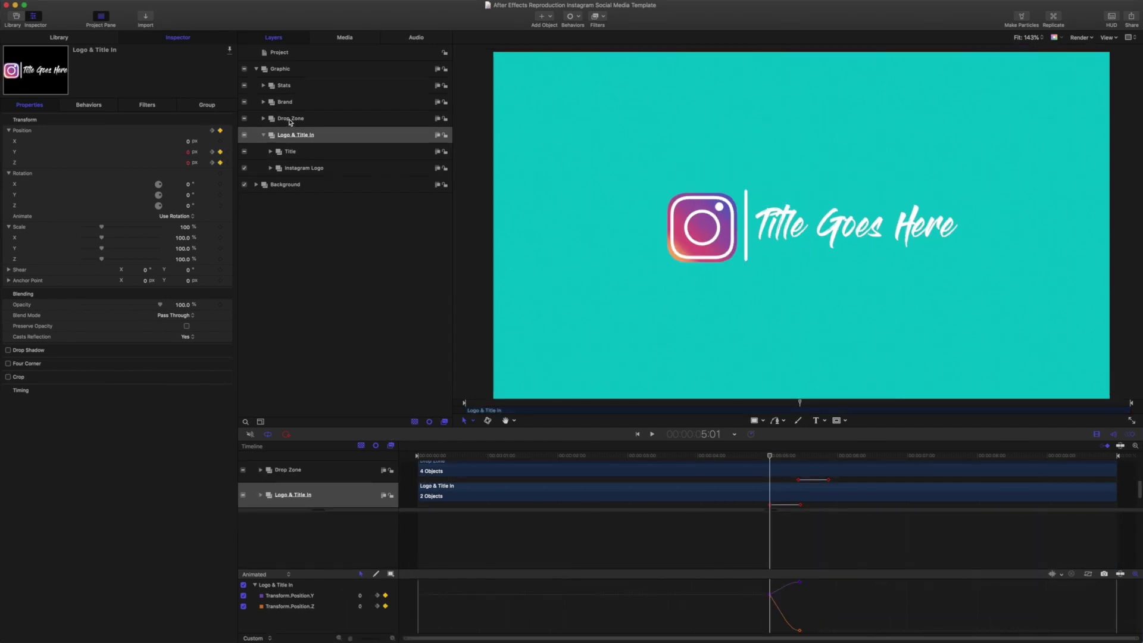
left_click(290, 119)
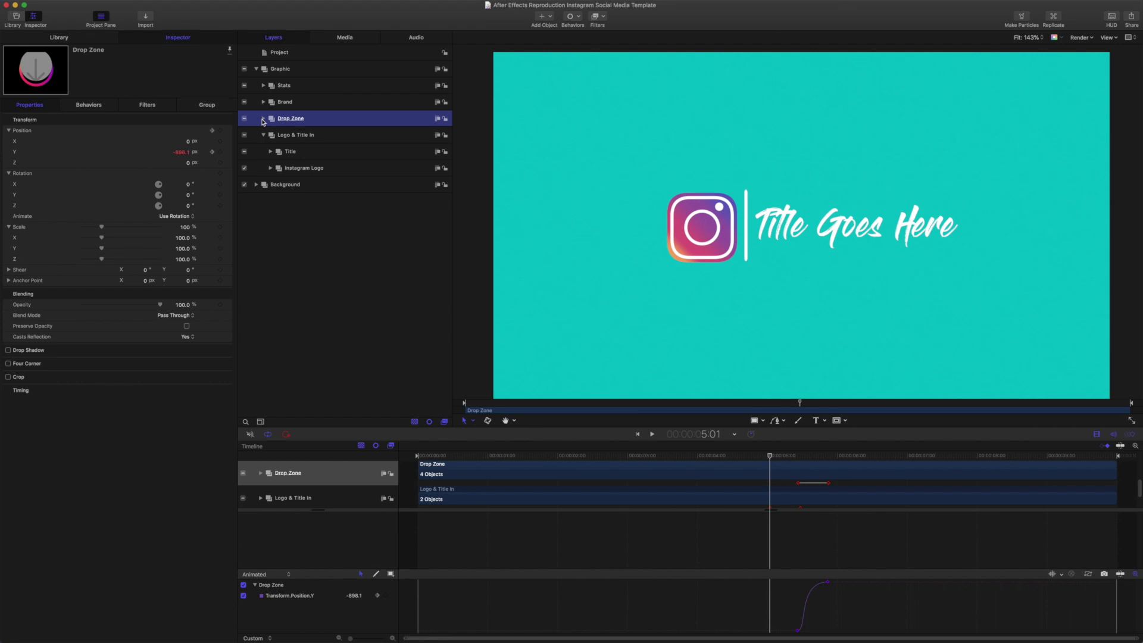
Expand the Drop Zone group and scrub until the logo and title reach the top.
left_click(263, 119)
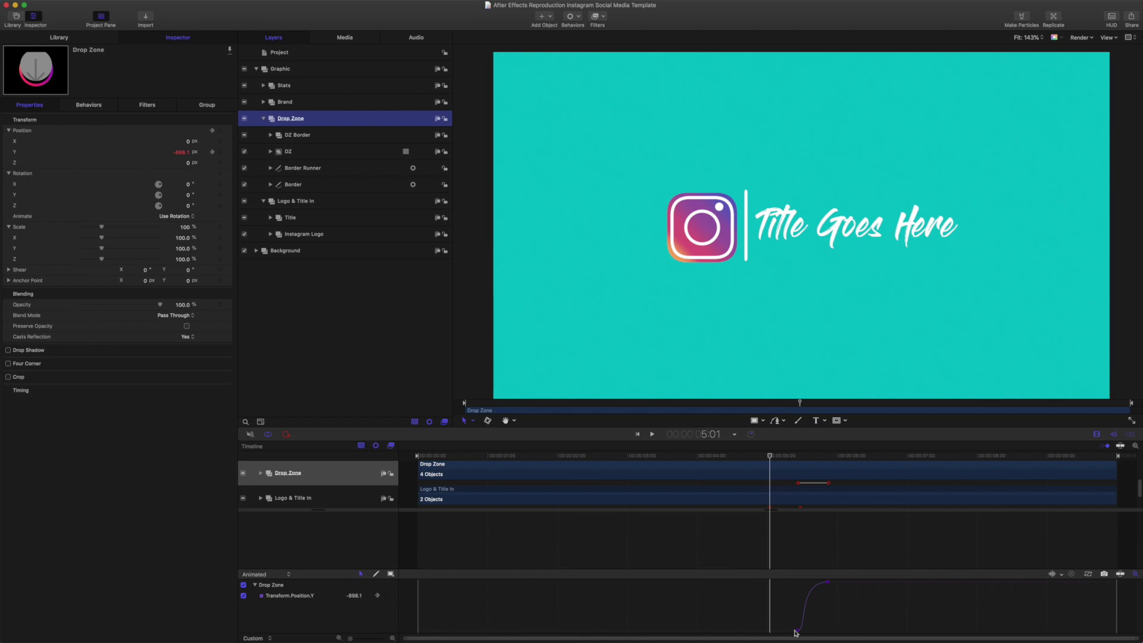
left_click(770, 457)
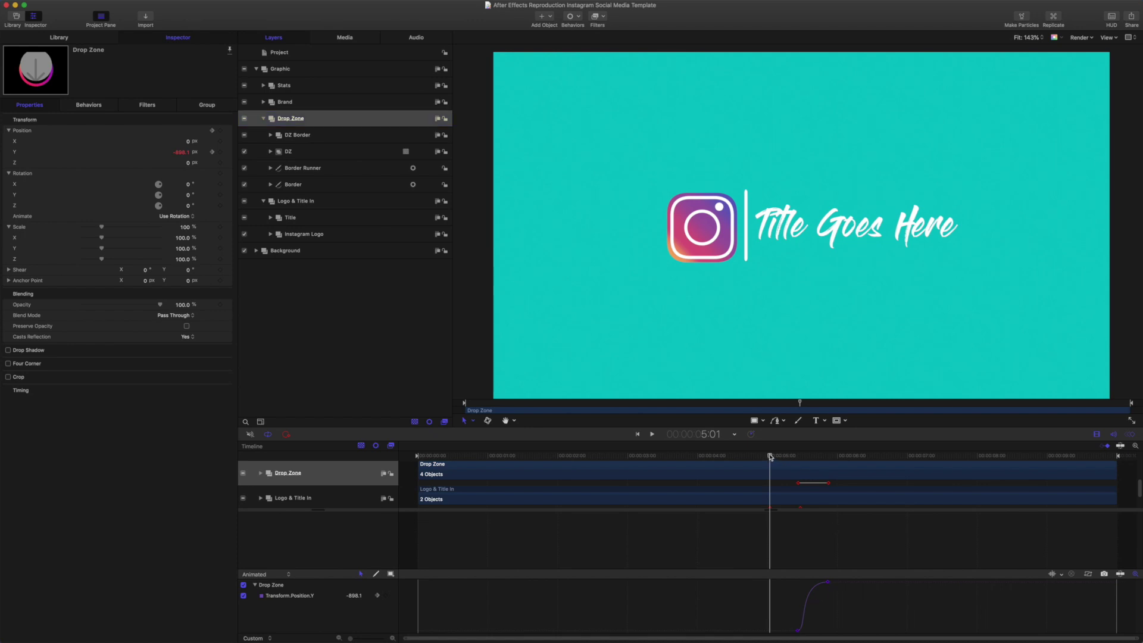
left_click_drag(770, 457, 851, 455)
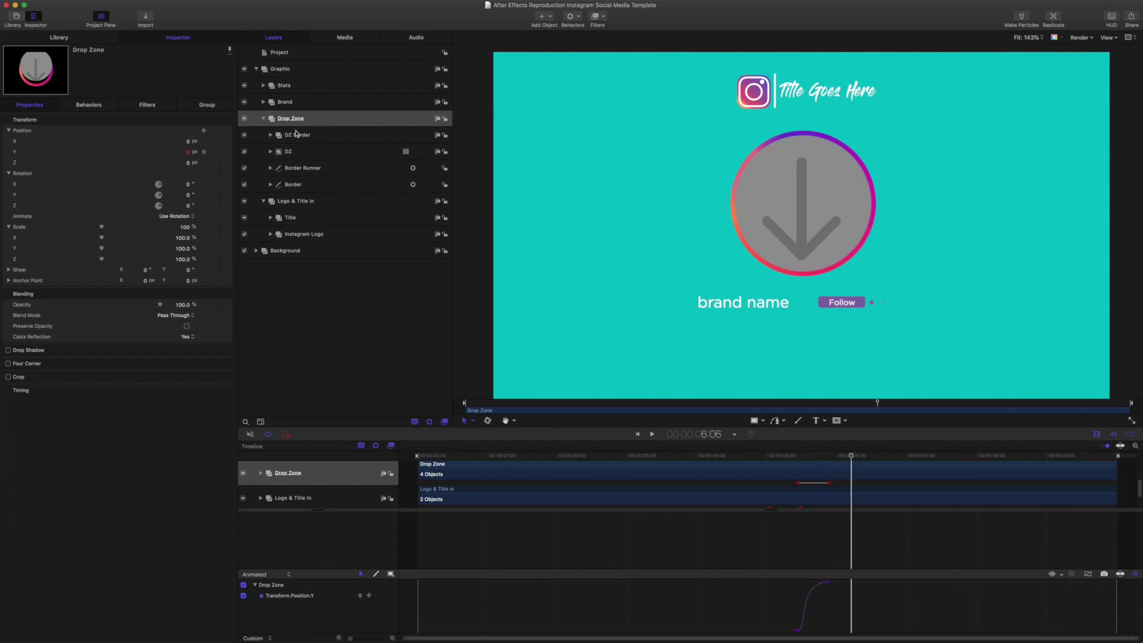
Expand DZ Border and DZ, enable the Mask DZ layer, then collapse DZ.
left_click(271, 135)
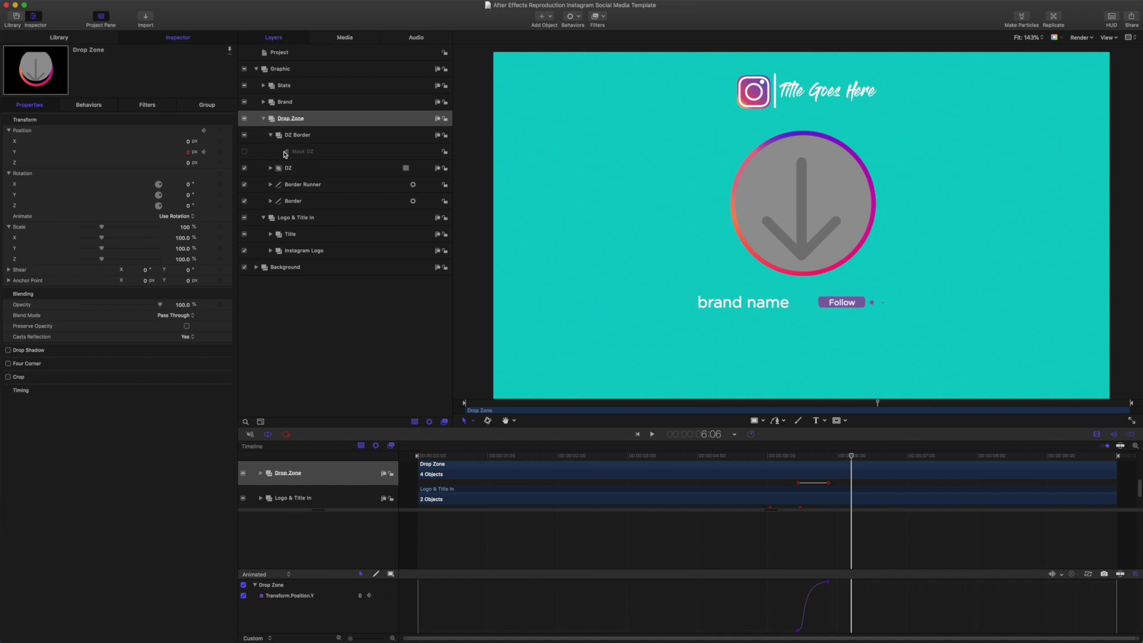
left_click(270, 168)
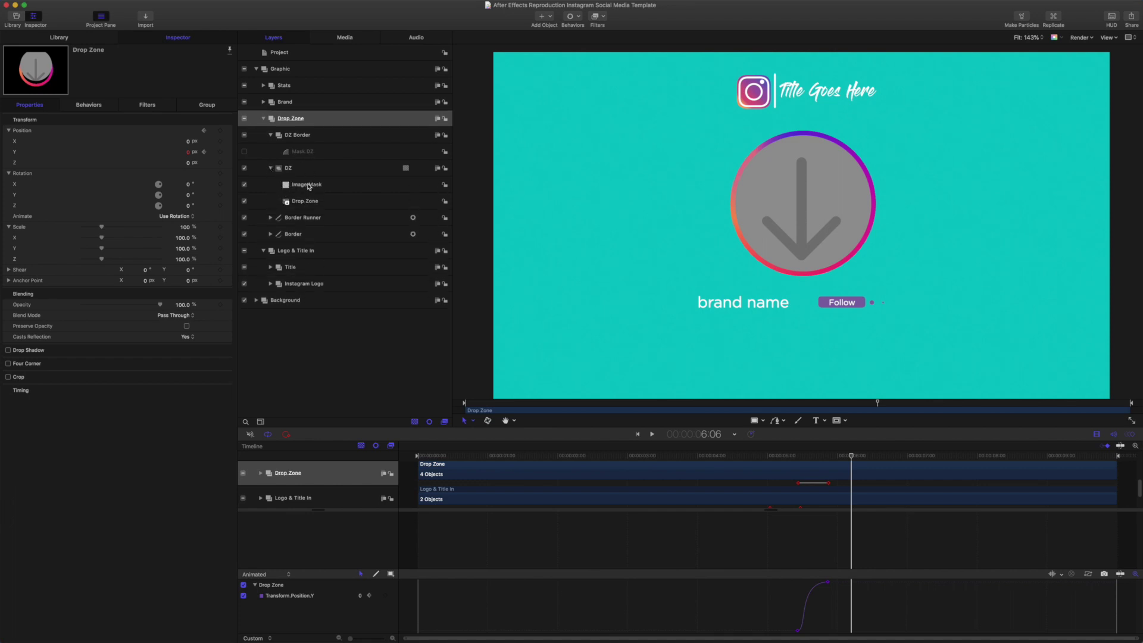
left_click(308, 187)
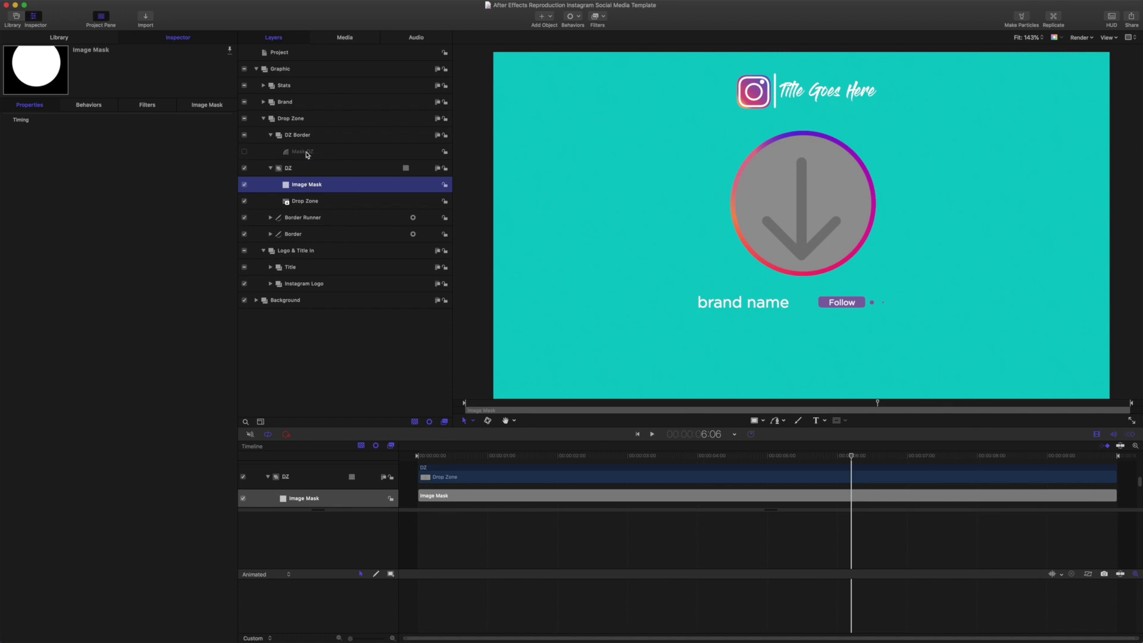
left_click(244, 151)
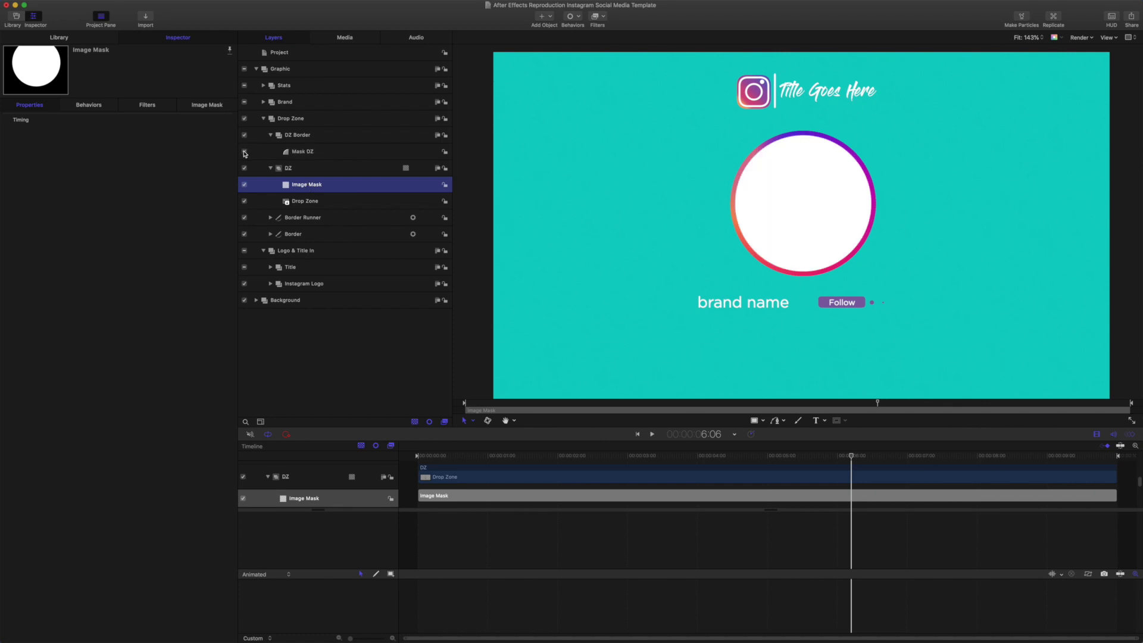
left_click(272, 169)
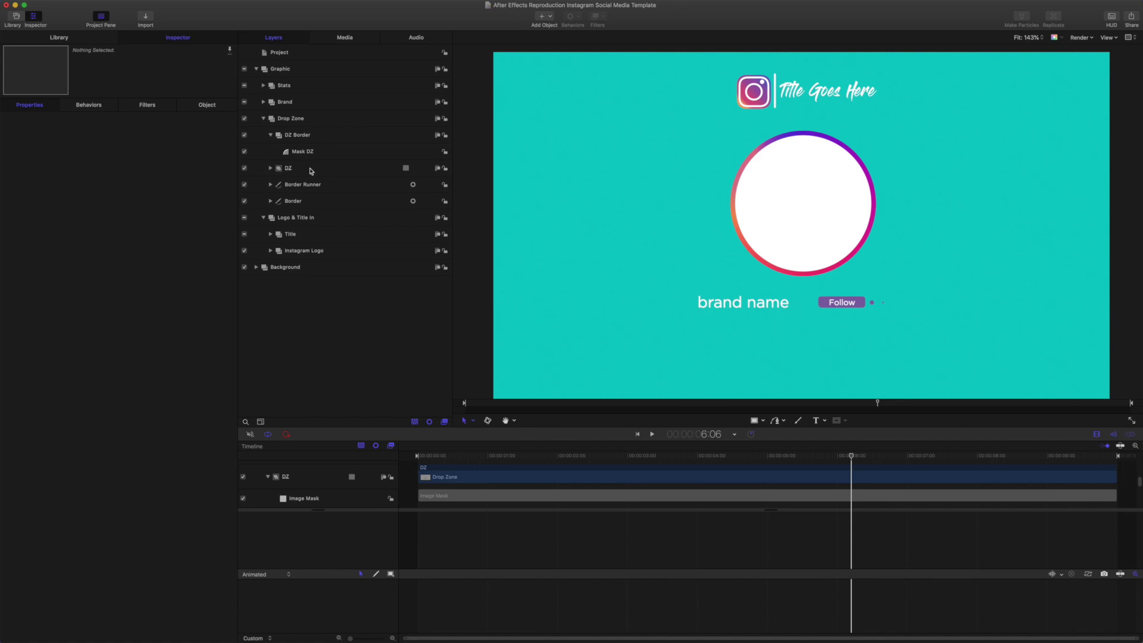
Inspect the Border ring's shape style settings, switching briefly to Mask DZ and back.
left_click(295, 204)
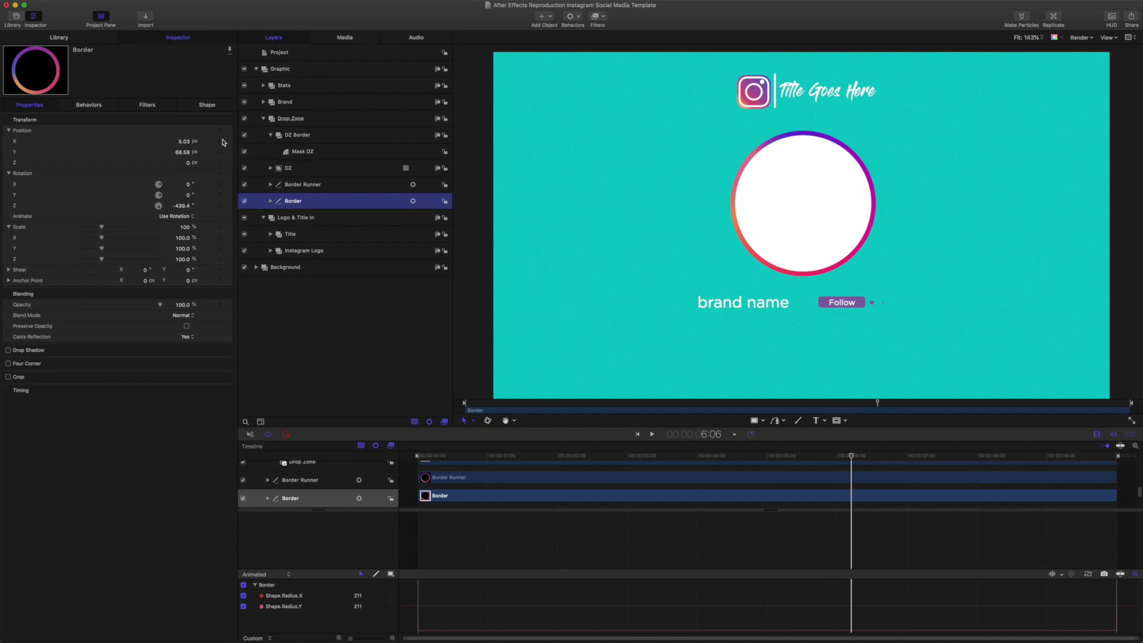
left_click(201, 106)
left_click(312, 153)
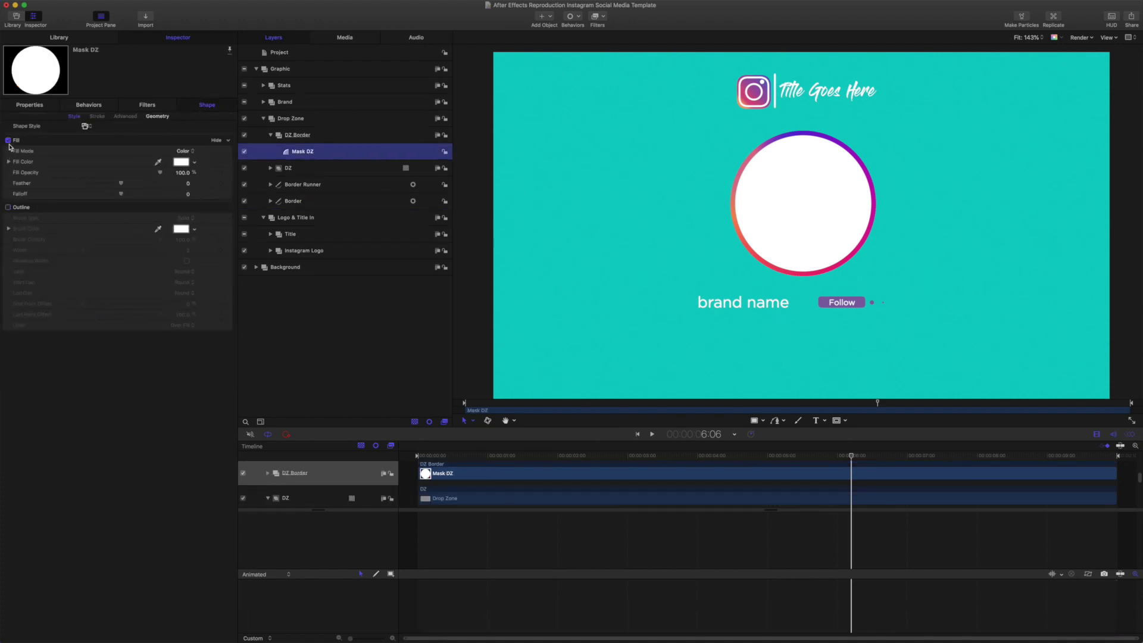
left_click(297, 202)
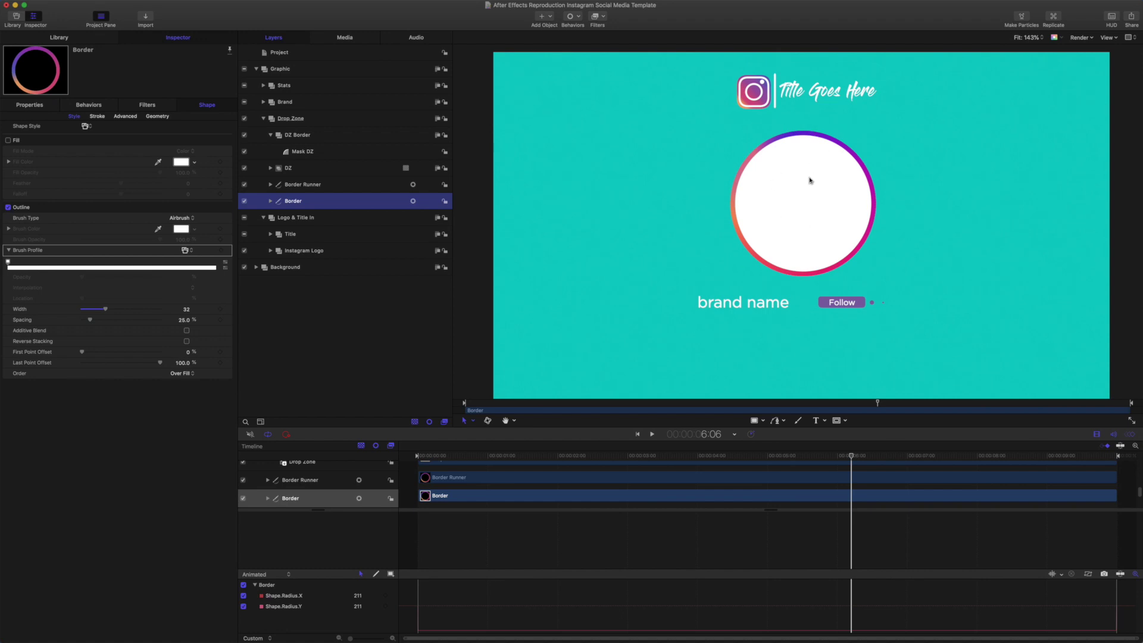
Toggle Mask DZ to compare, then show the Border's Link behavior and purple-to-orange stroke gradient.
left_click(244, 152)
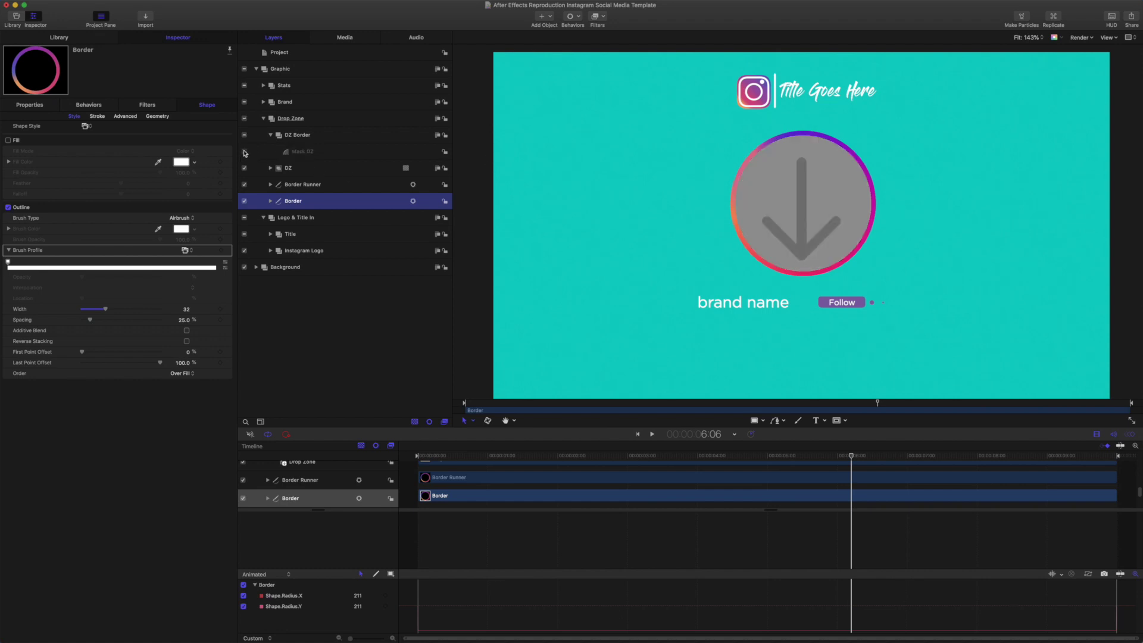
left_click(244, 151)
left_click(244, 152)
left_click(244, 152)
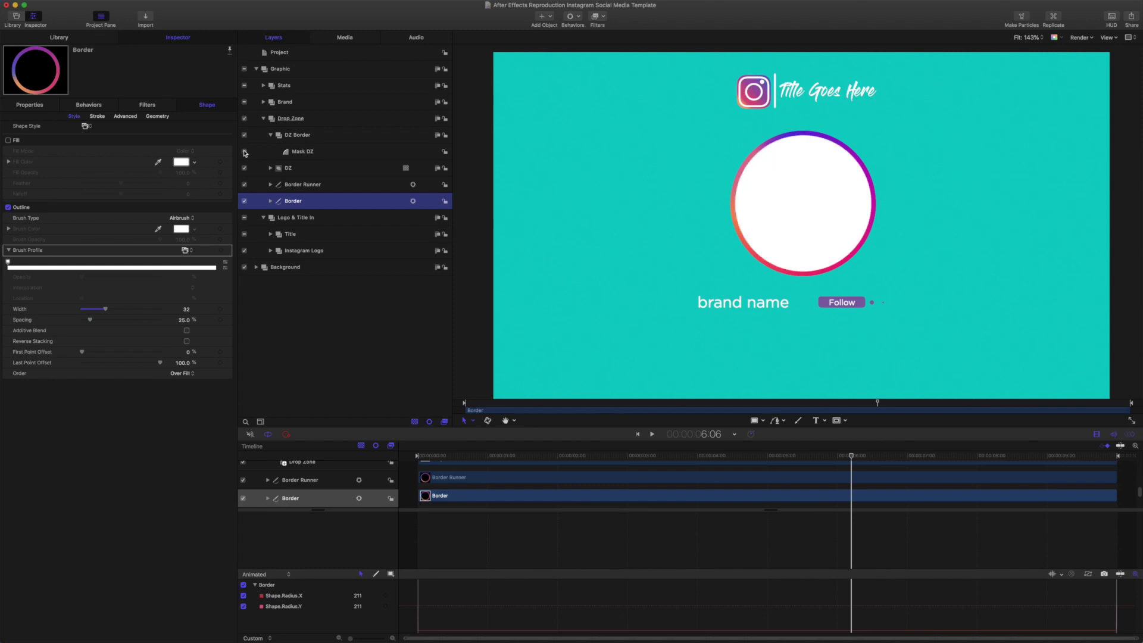
left_click(244, 152)
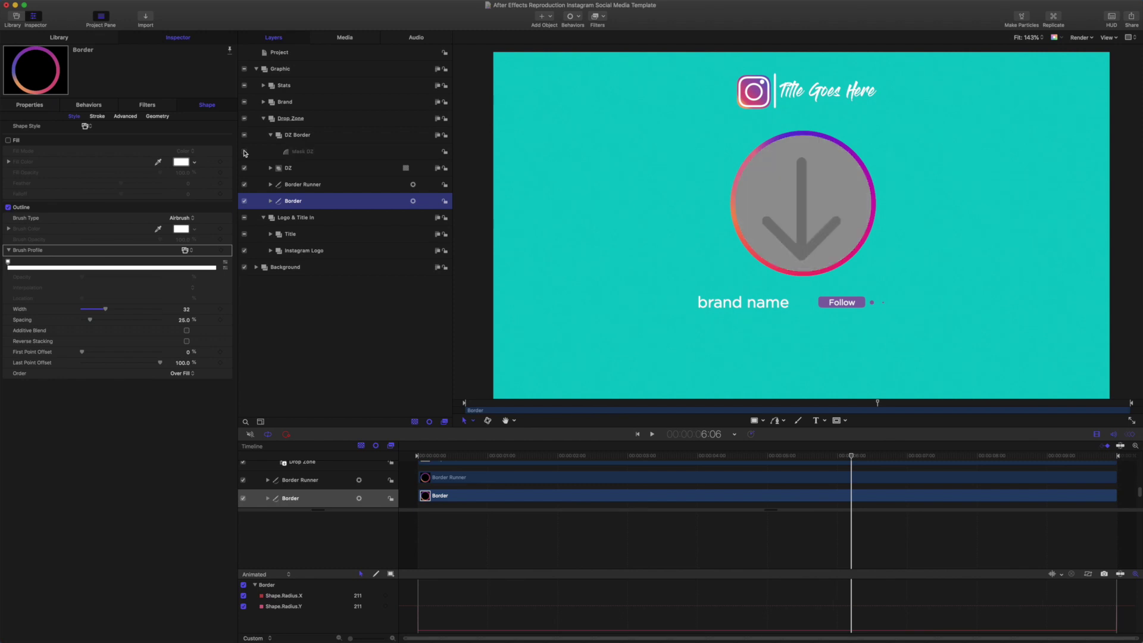
left_click(270, 201)
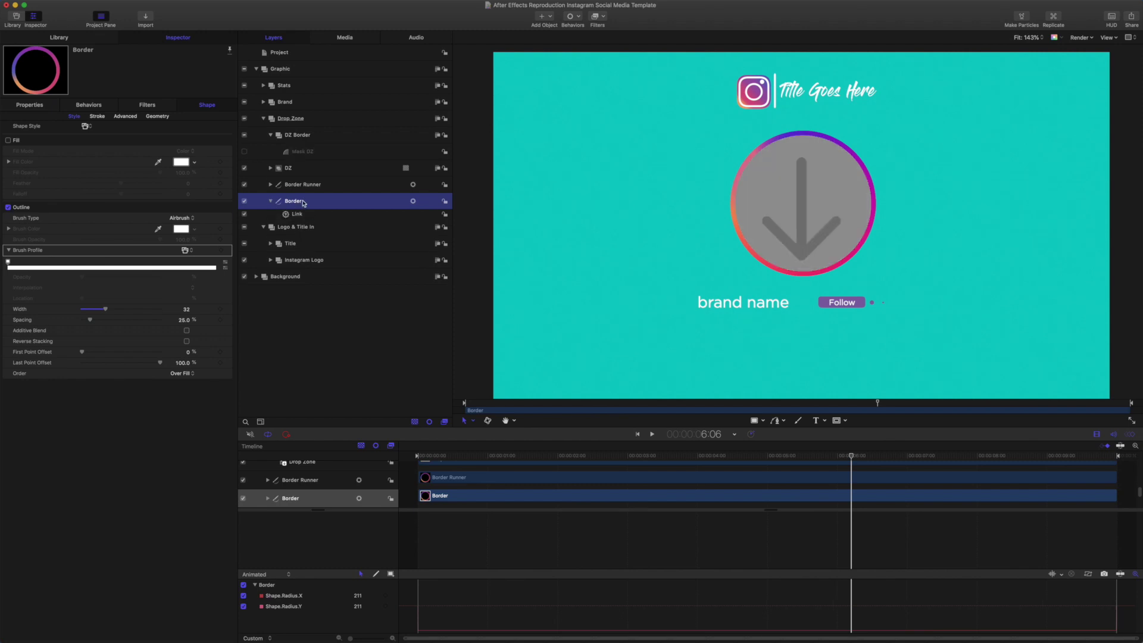
left_click(98, 117)
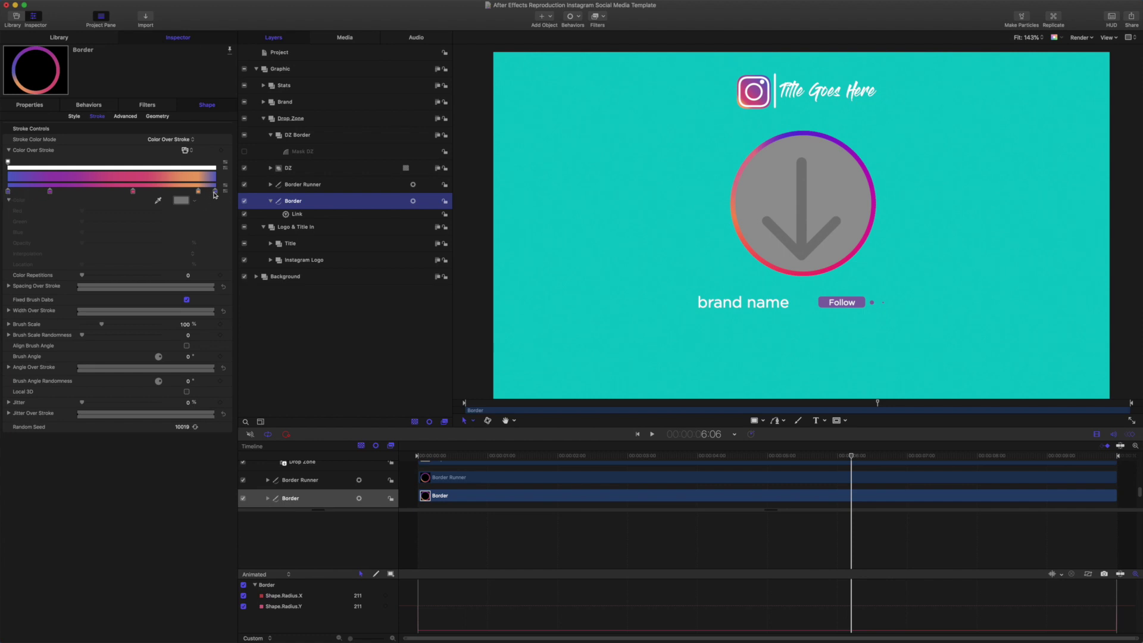
left_click_drag(216, 191, 319, 307)
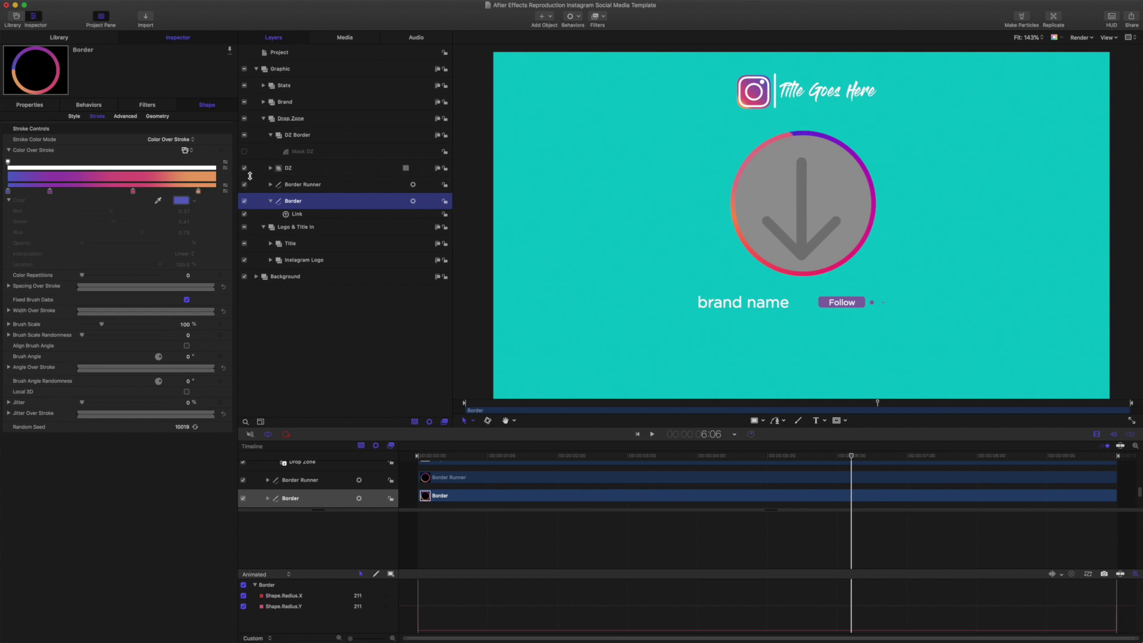
key("super+z")
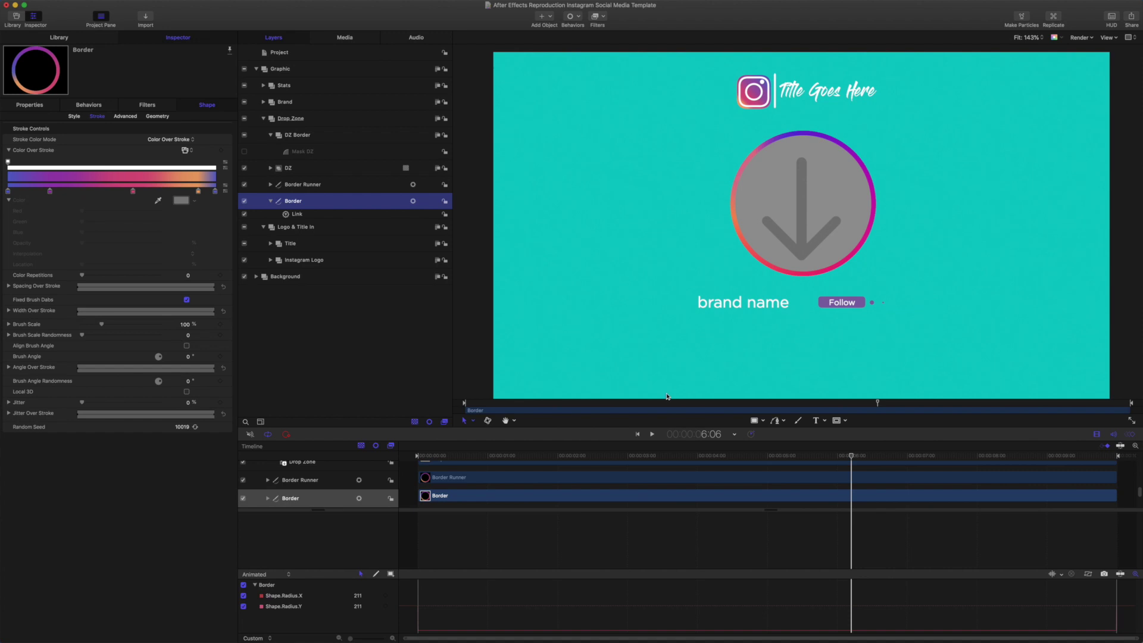
left_click_drag(850, 458, 938, 476)
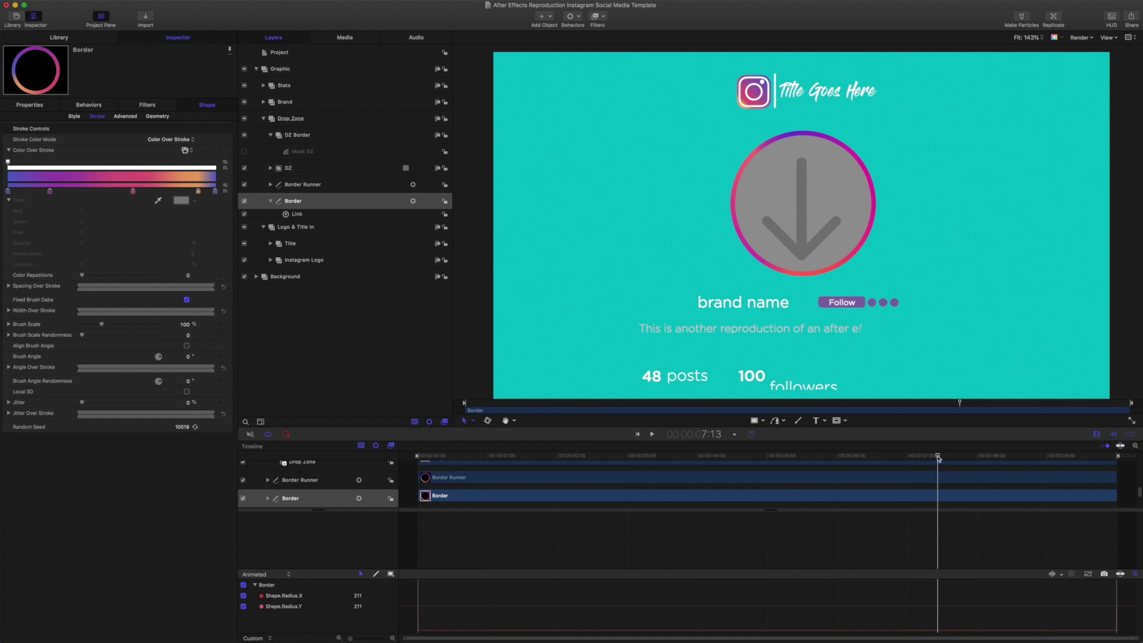
left_click_drag(939, 457, 976, 461)
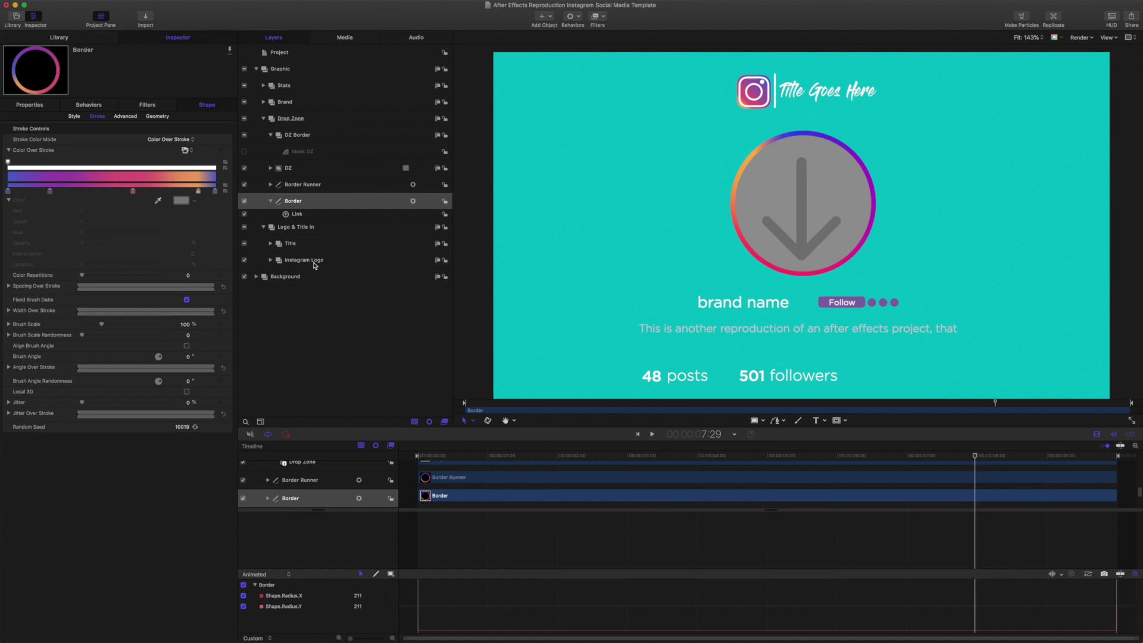
left_click(301, 186)
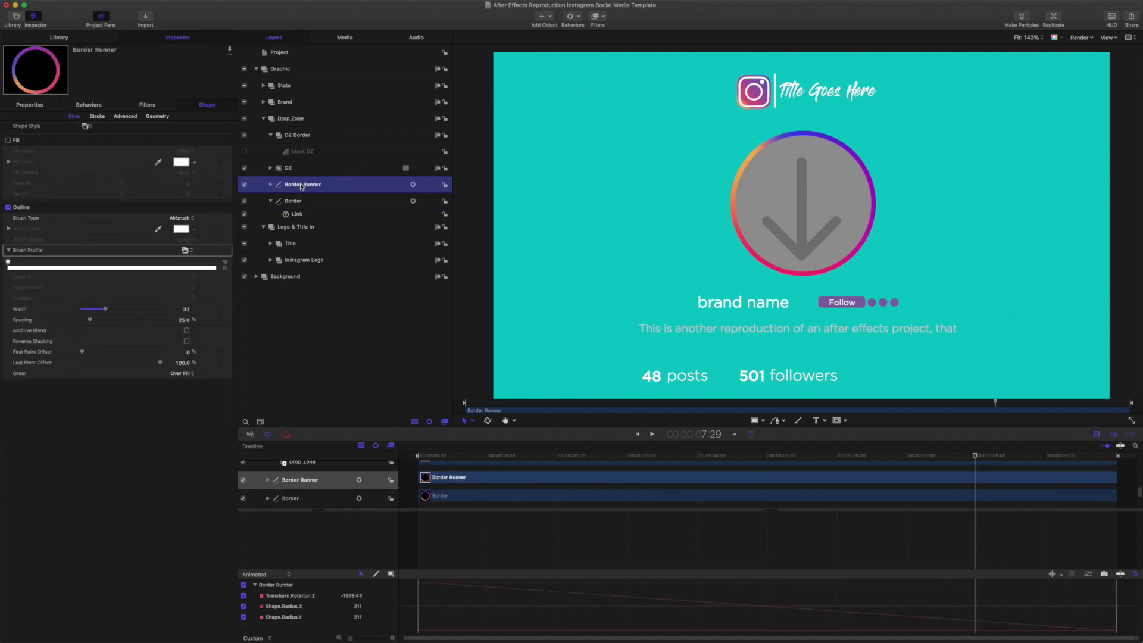
left_click(29, 104)
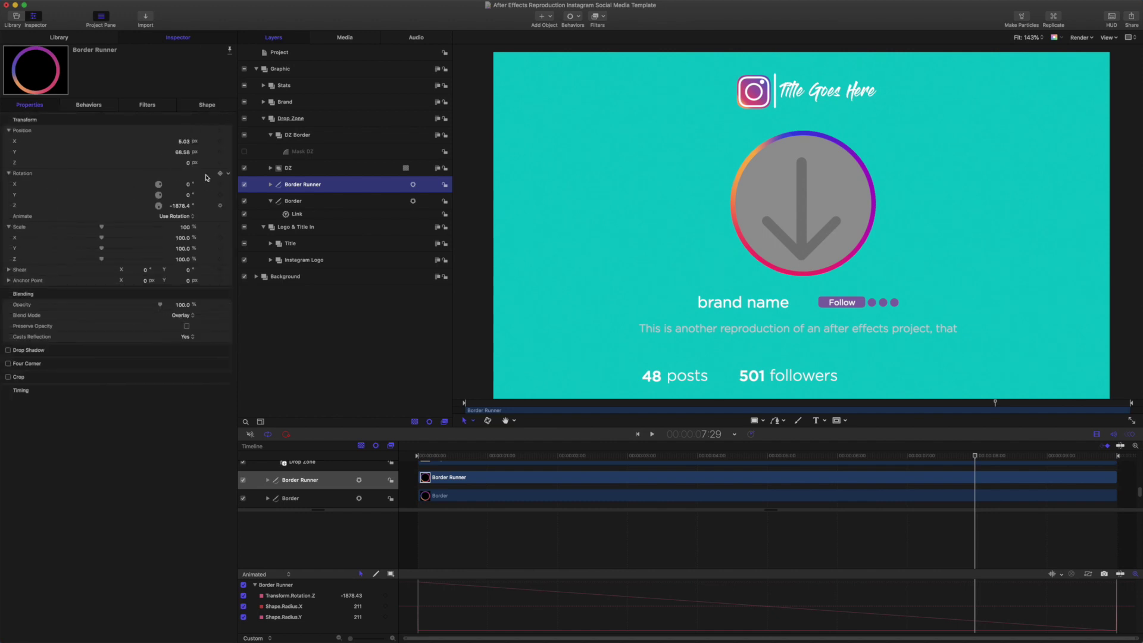
left_click(271, 184)
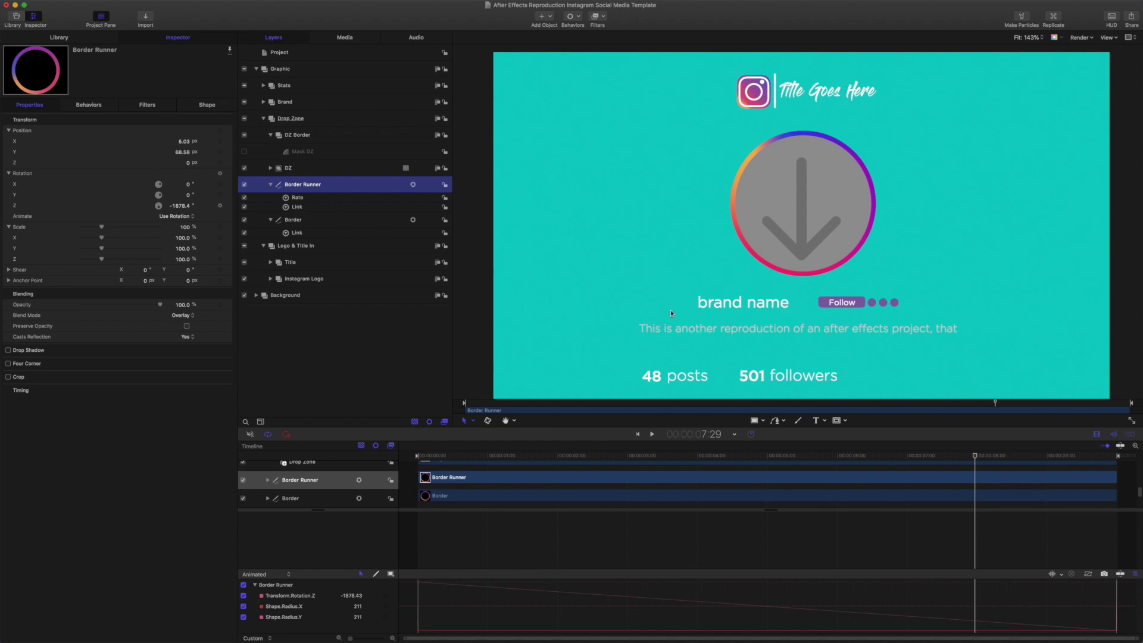
mouse_move(975, 458)
left_mouse_down()
mouse_move(952, 458)
mouse_move(1025, 459)
mouse_move(898, 455)
mouse_move(976, 457)
mouse_move(1015, 474)
mouse_move(1025, 461)
mouse_move(923, 465)
mouse_move(1014, 465)
mouse_move(943, 464)
mouse_move(992, 465)
left_mouse_up()
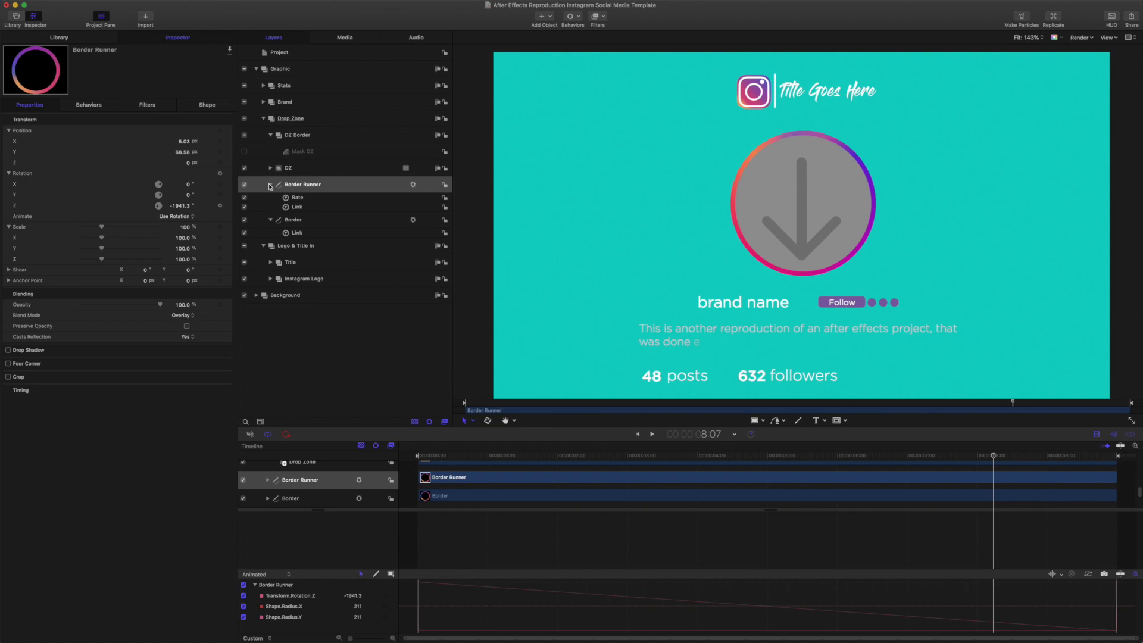
left_click(270, 187)
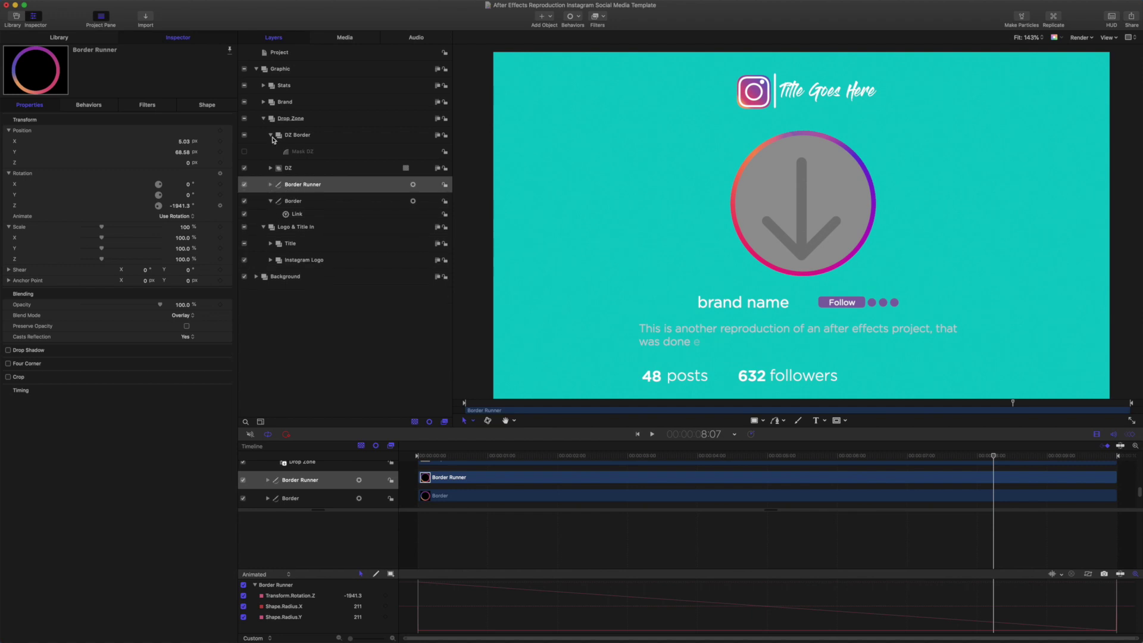
left_click(271, 135)
Collapse Drop Zone and expand the Brand and Brand name groups.
left_click(265, 120)
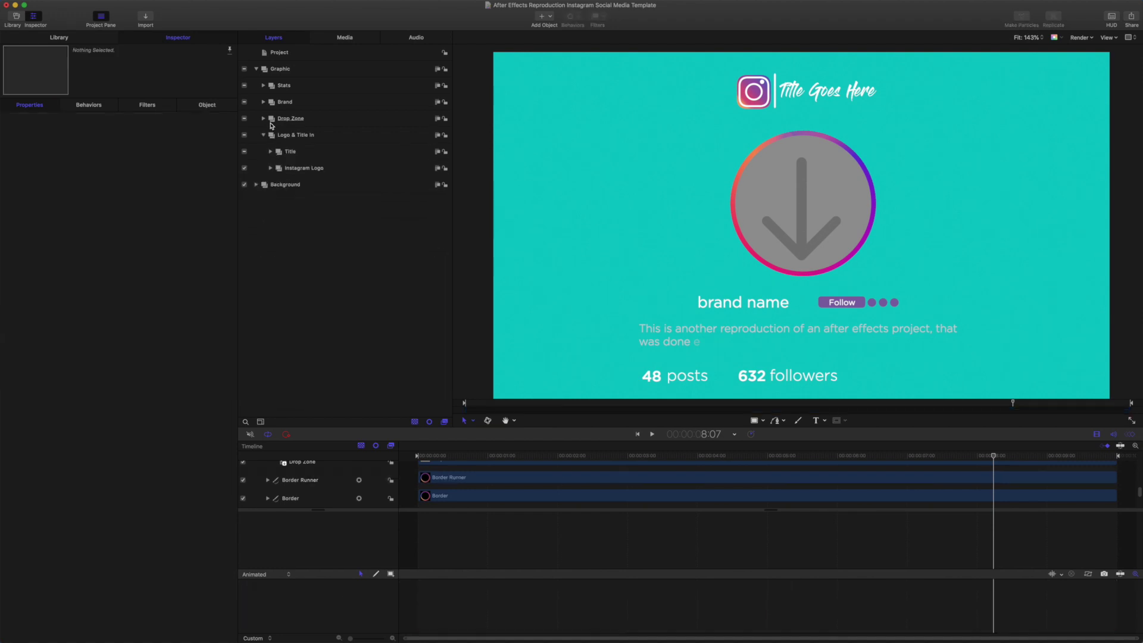
left_click(288, 103)
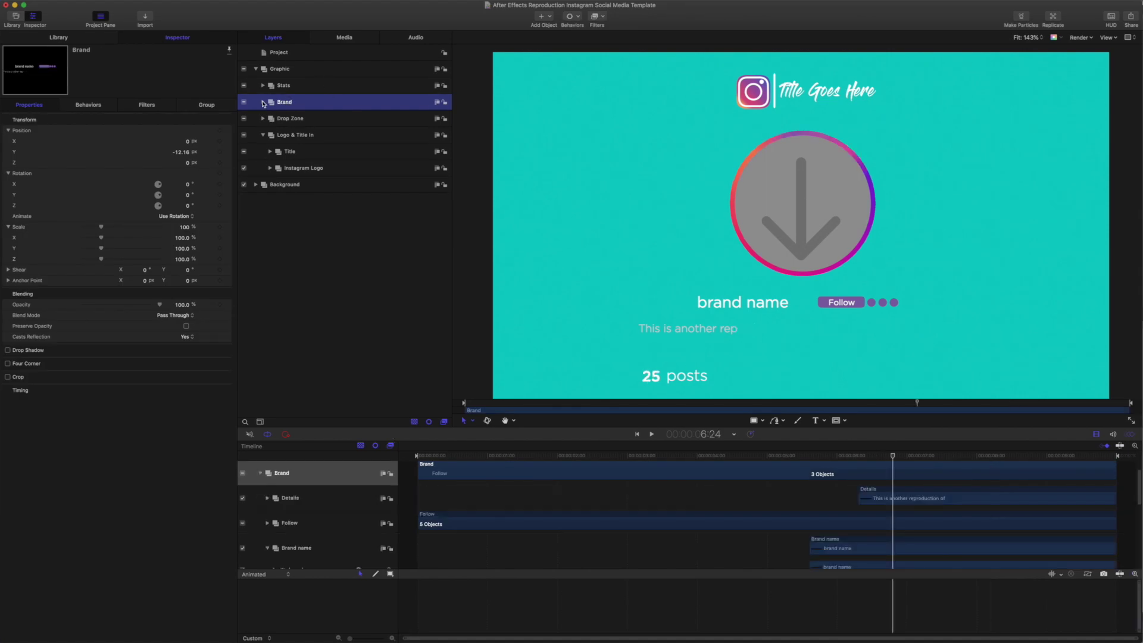
left_click(263, 103)
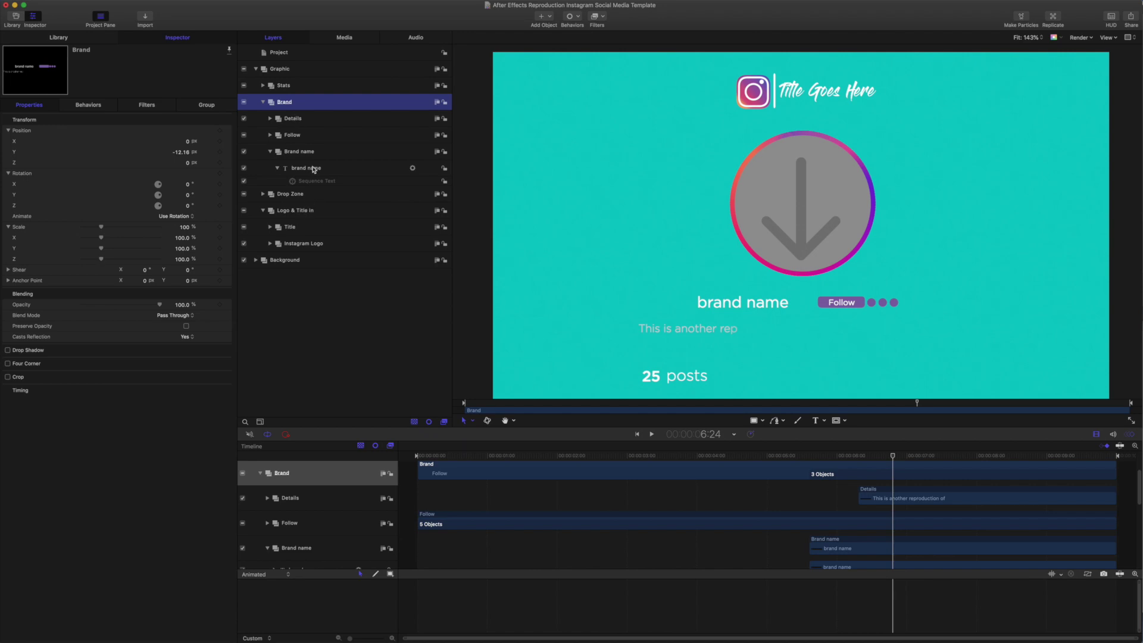
left_click(270, 151)
left_click(270, 152)
Show the brand name's Sequence Text behavior and rewind to where its animation starts.
left_click(313, 168)
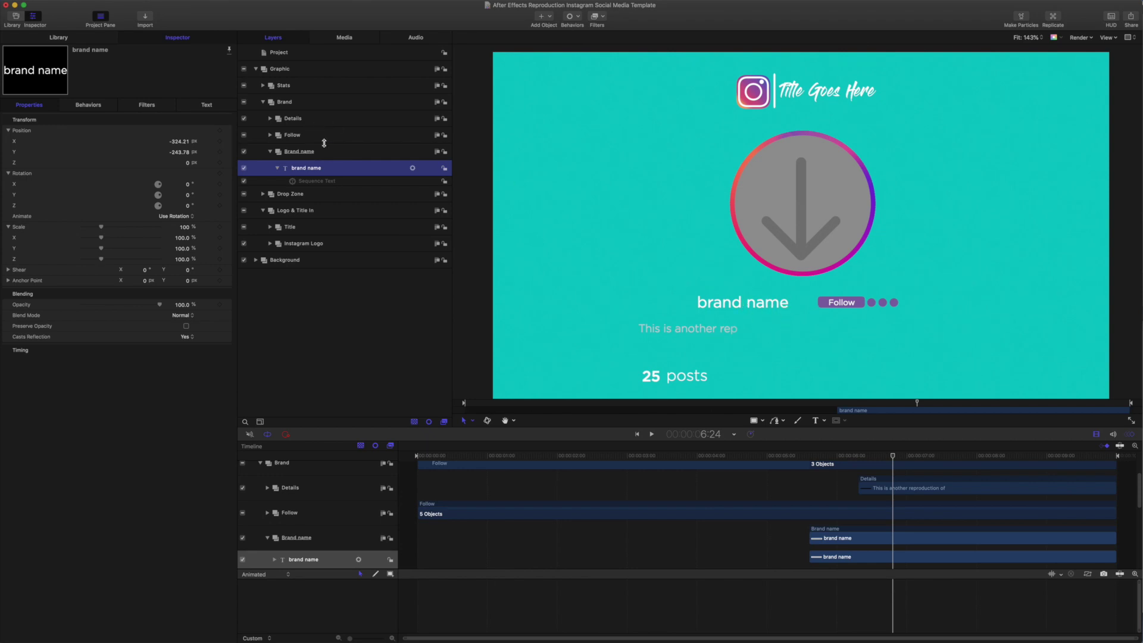
left_click(328, 182)
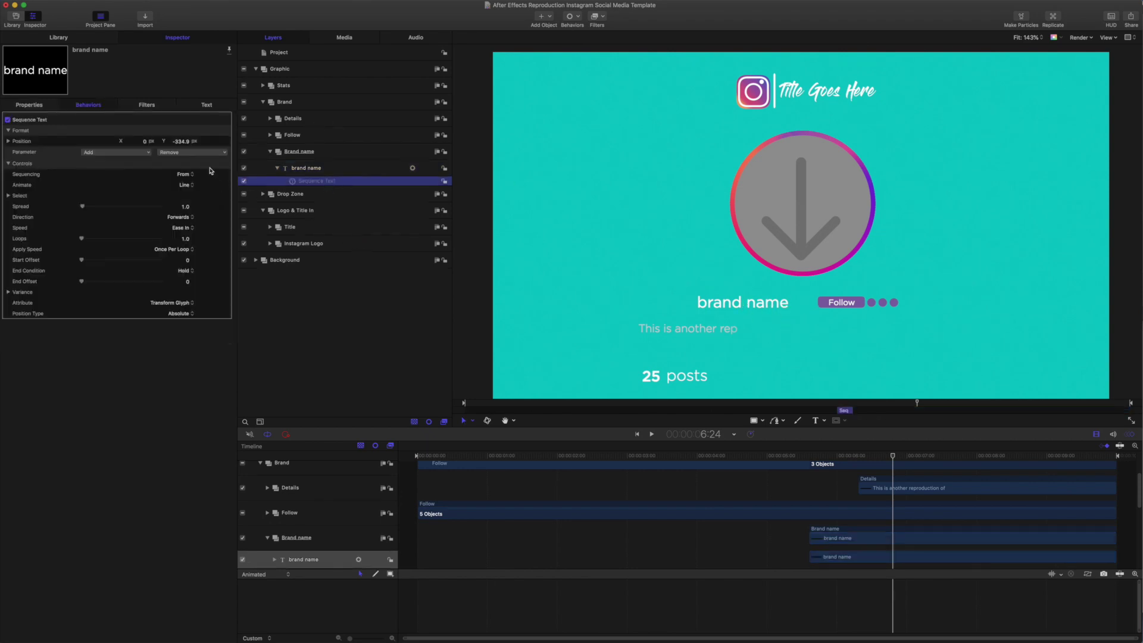
left_click(892, 458)
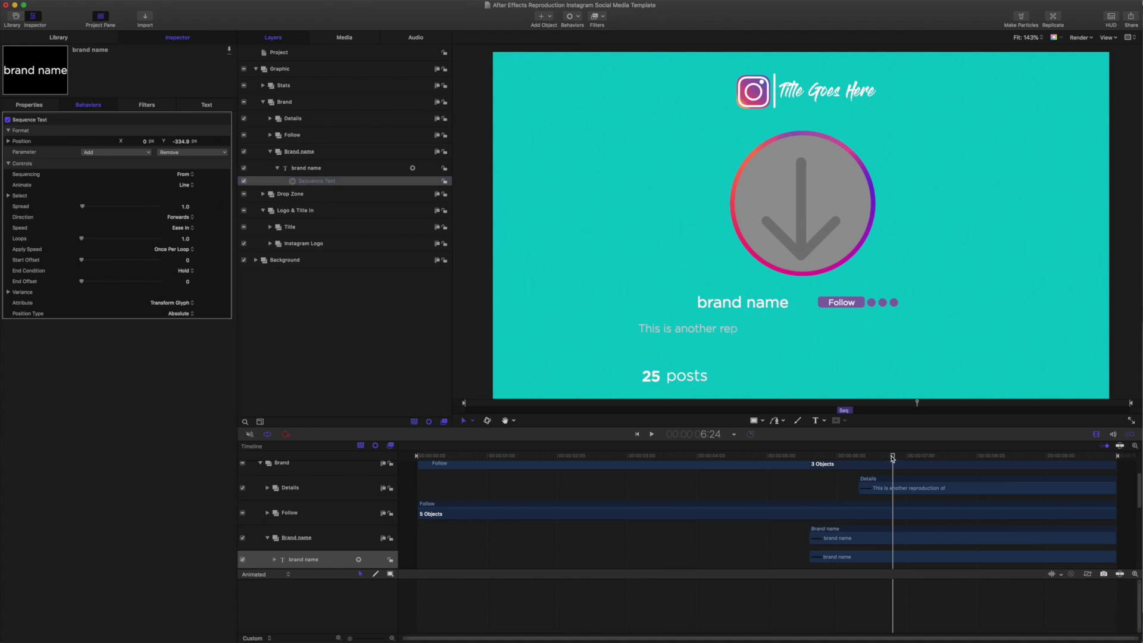
left_click_drag(892, 458, 844, 450)
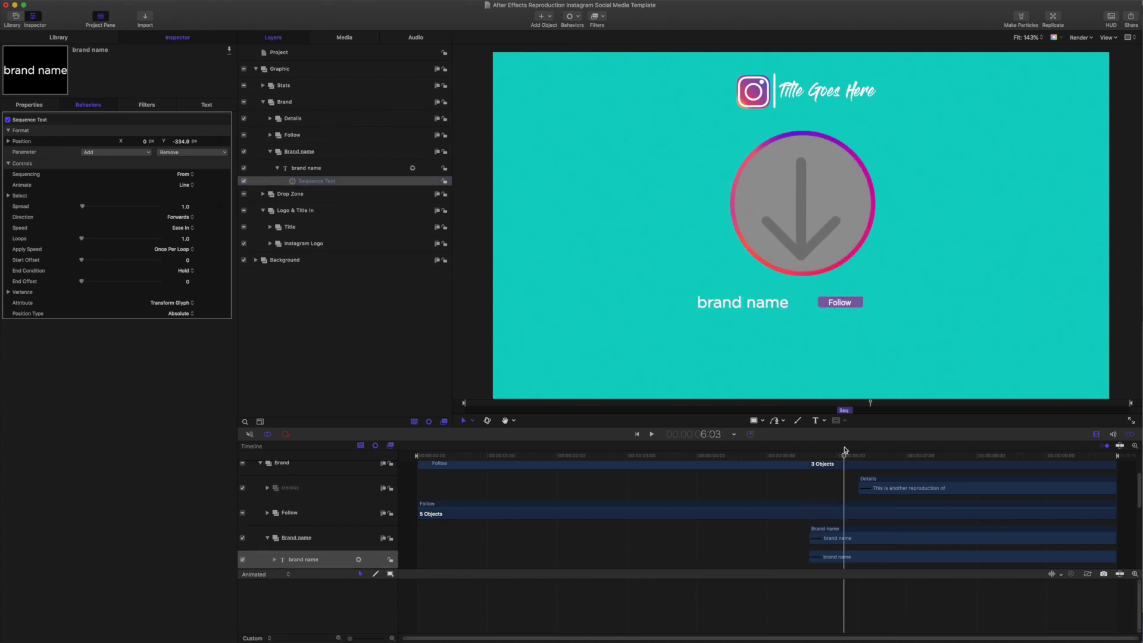
Collapse Brand name, expand Follow, select Dots and advance until the dots appear.
left_click(270, 151)
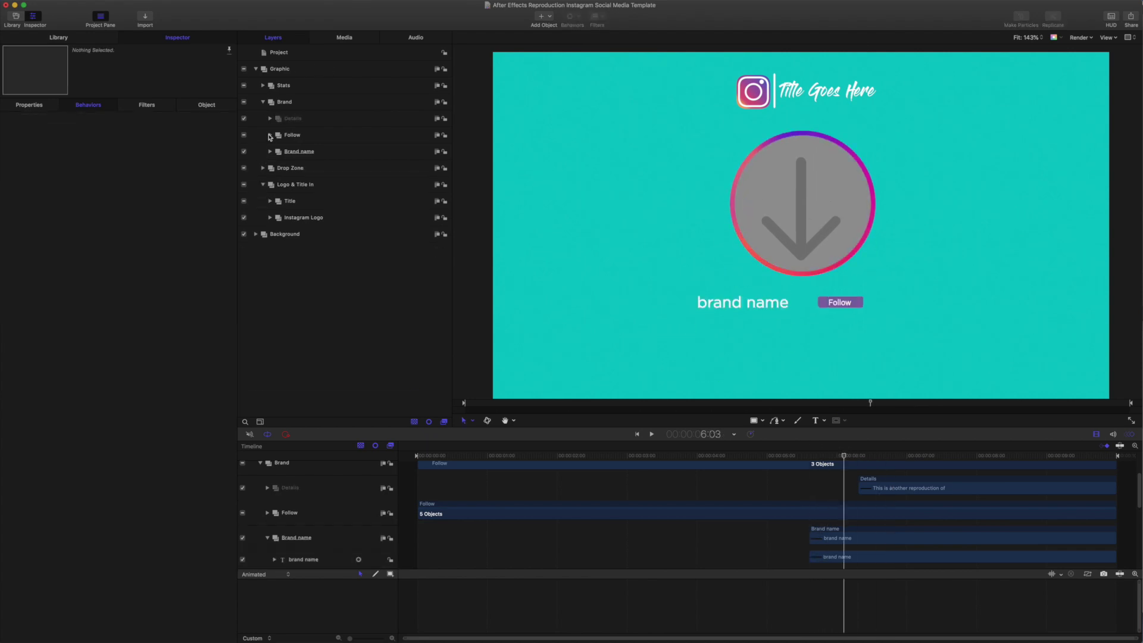
left_click(269, 136)
left_click(297, 152)
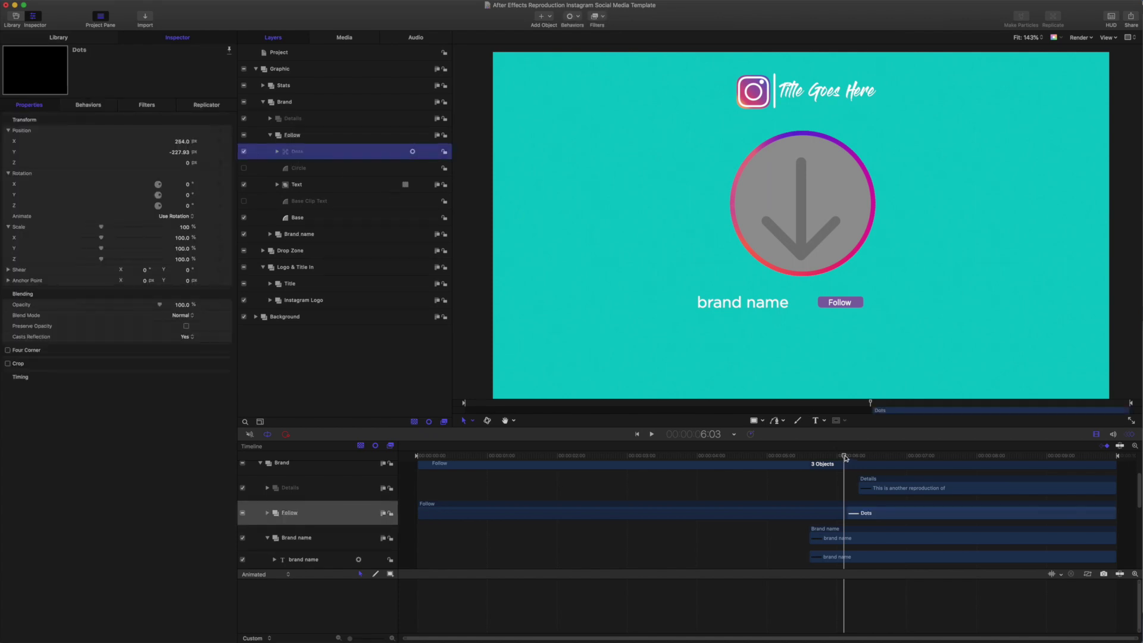
left_click_drag(845, 458, 863, 458)
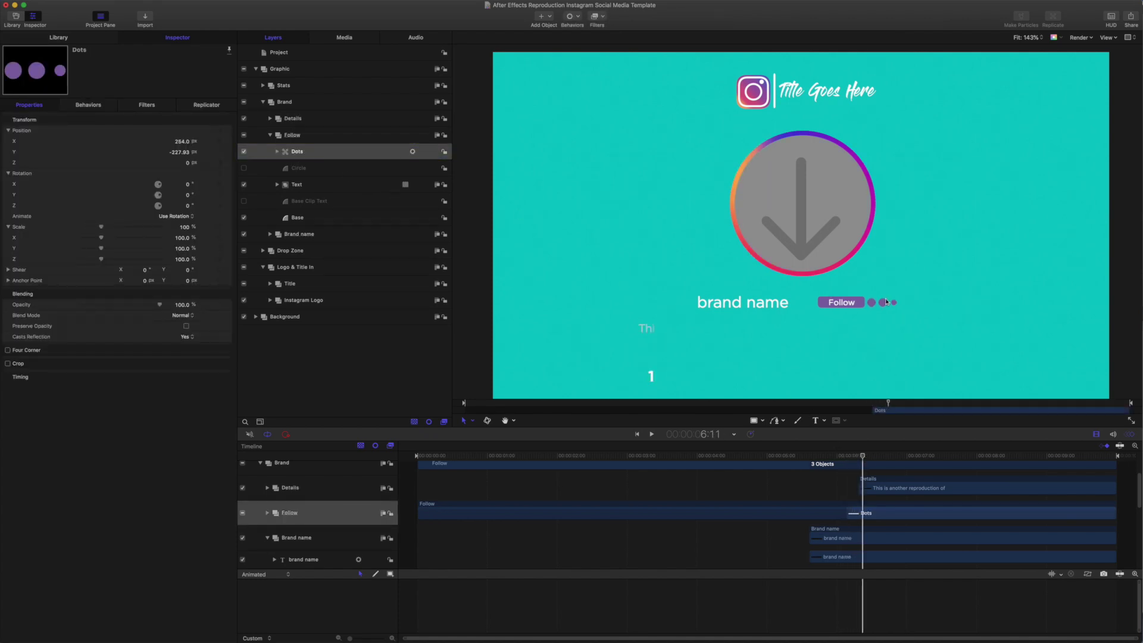
Peek inside the Dots replicator, then select the Follow Text and Base layers to show Base's Scale X.
left_click(277, 152)
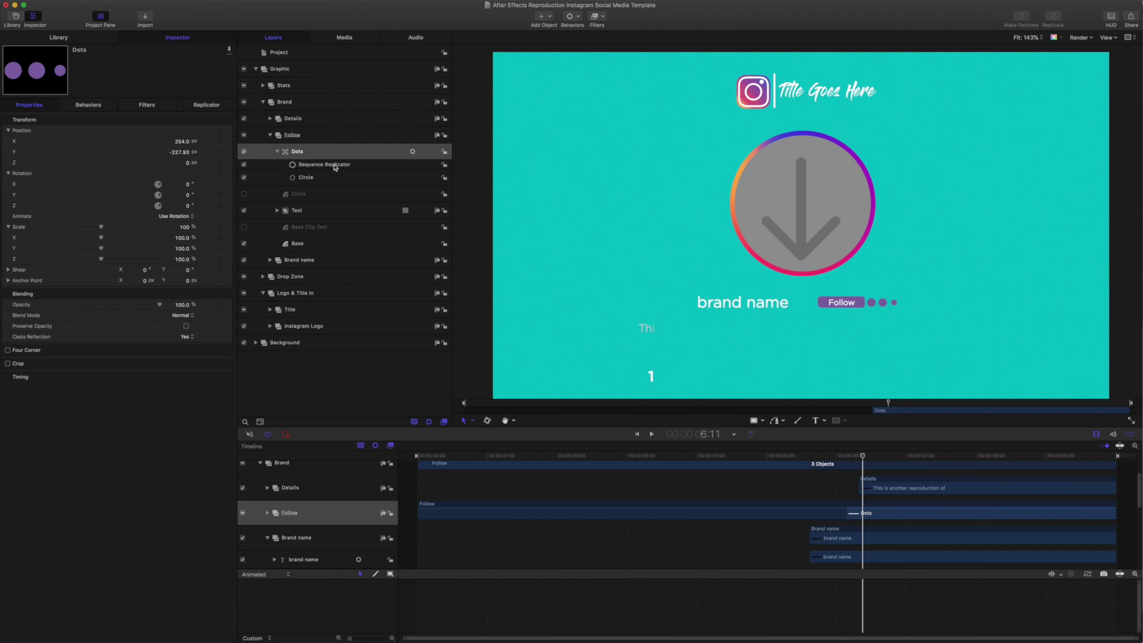
left_click(279, 153)
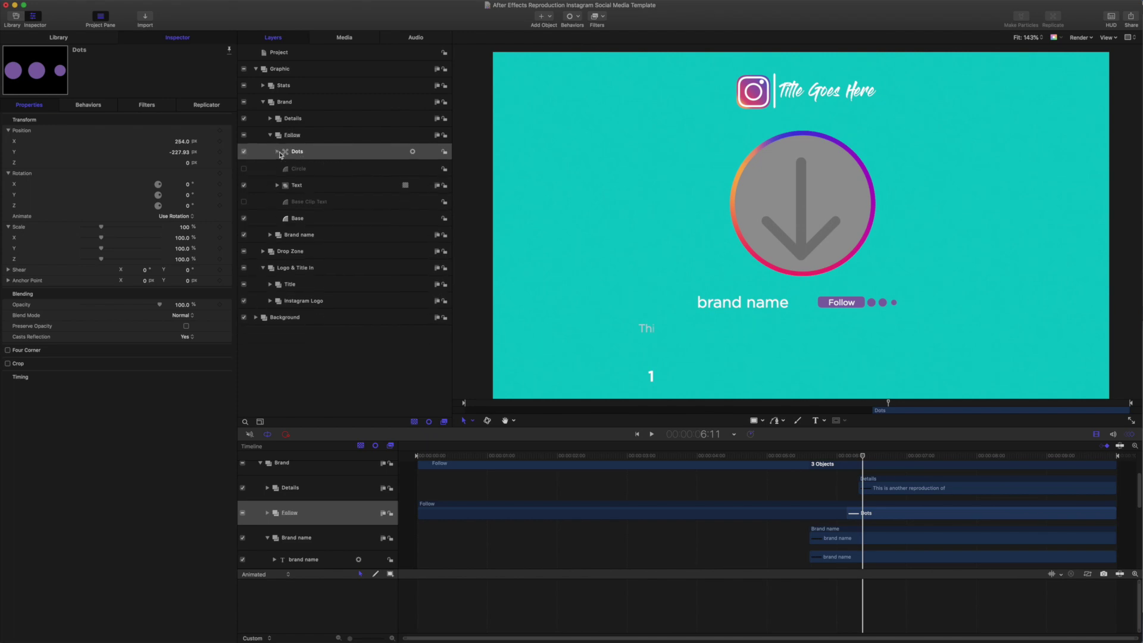
left_click(301, 185)
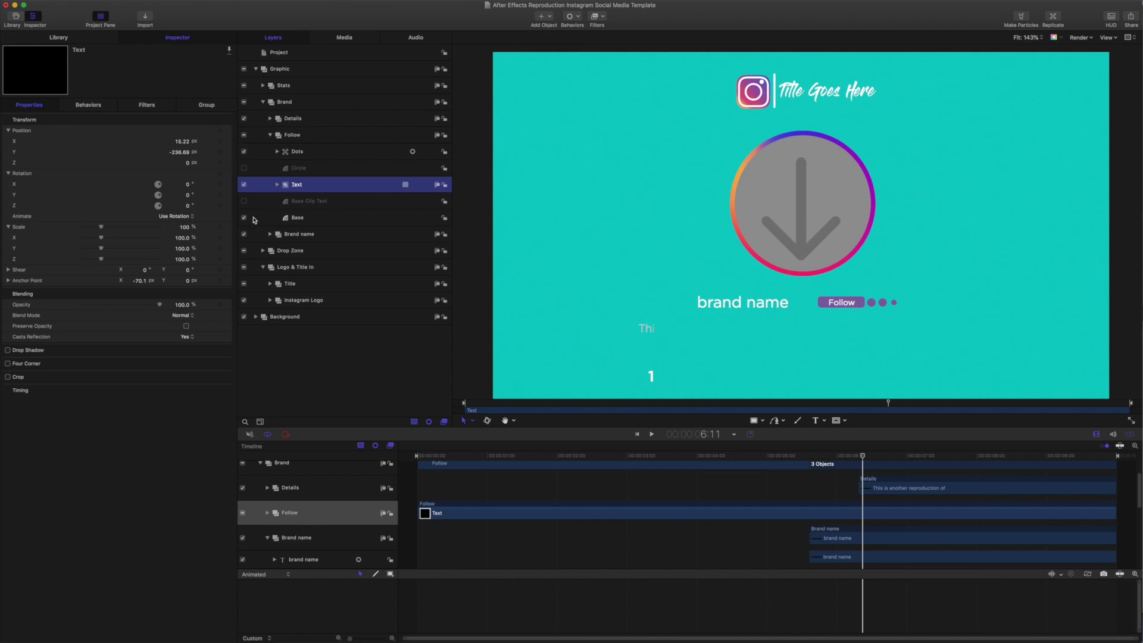
left_click(328, 222)
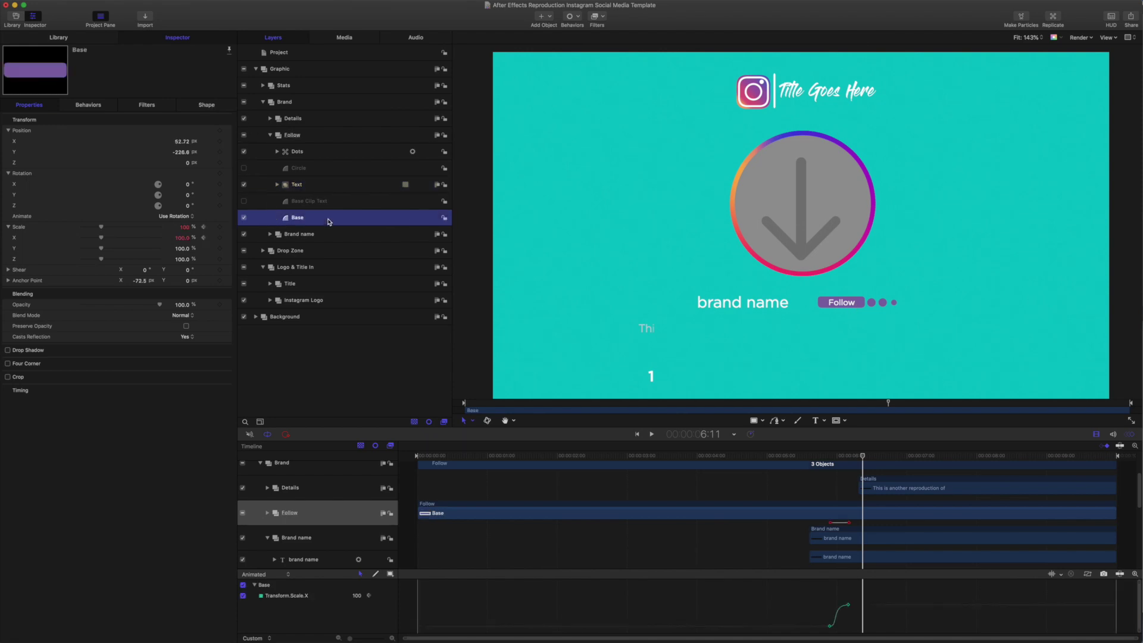
Turn canvas overlays off and scrub around 6:00 to watch the Follow button scale in.
key("super+slash")
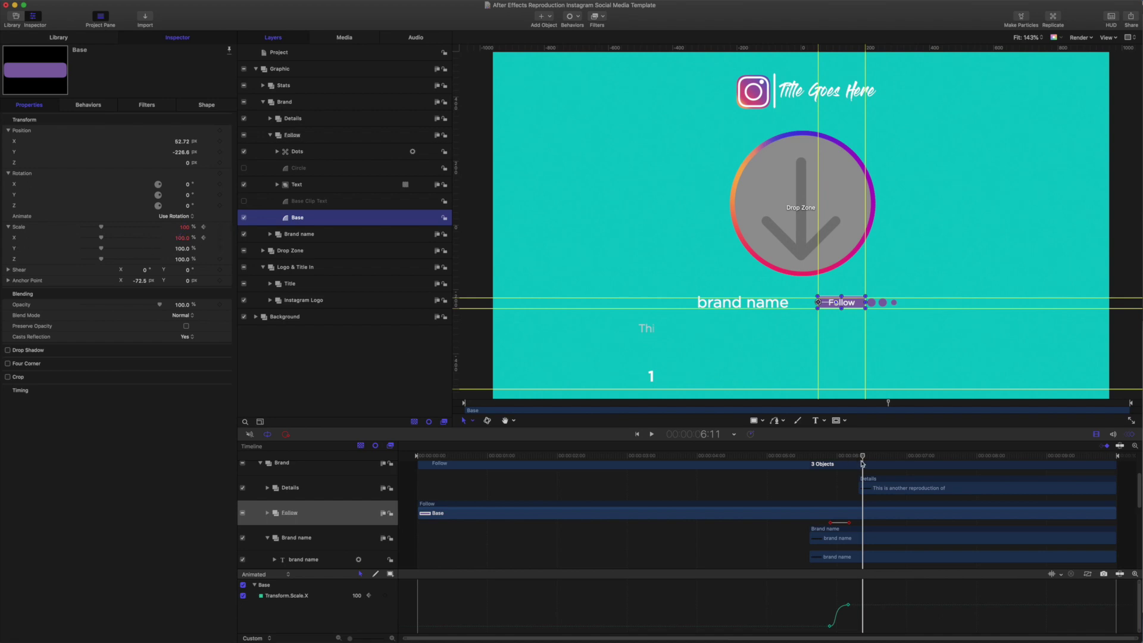
left_click_drag(862, 458, 836, 457)
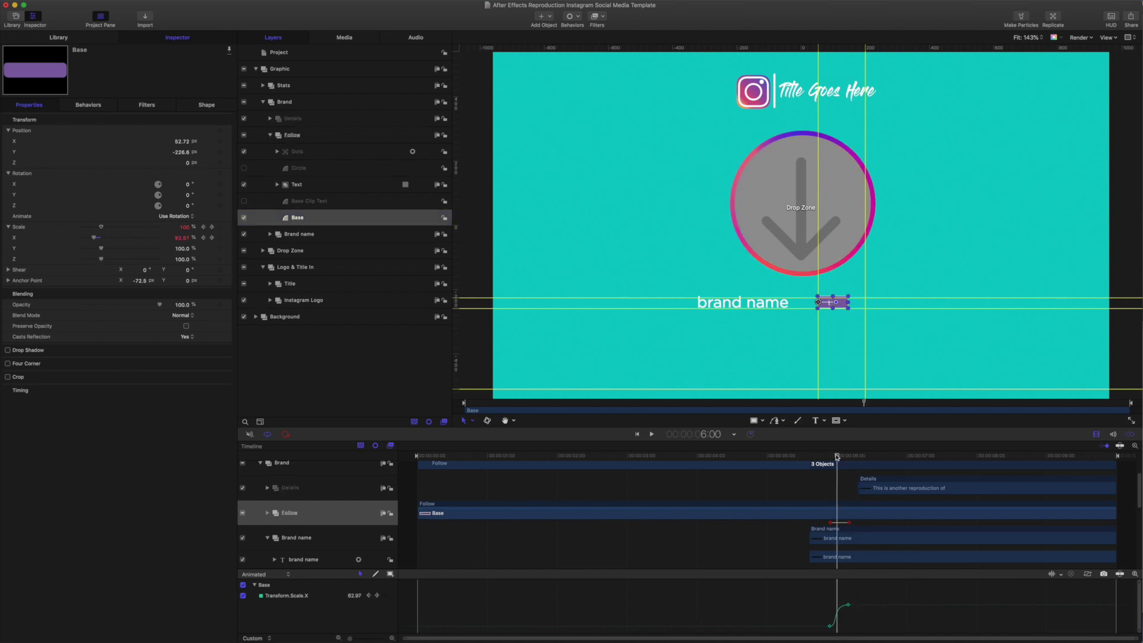
key("super+slash")
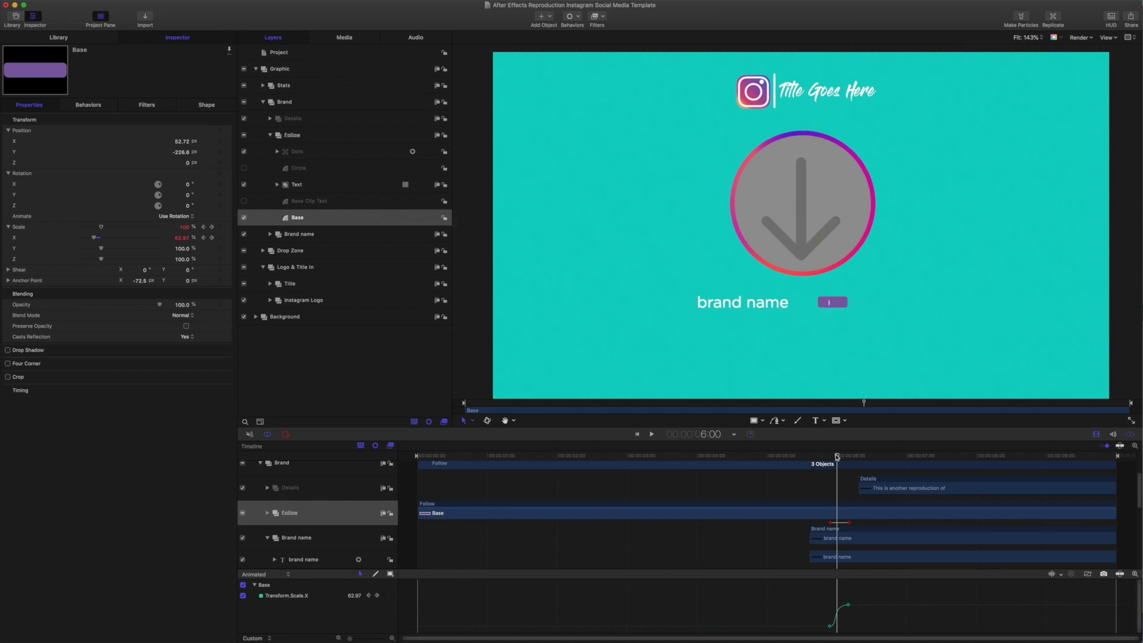
left_click_drag(836, 457, 850, 457)
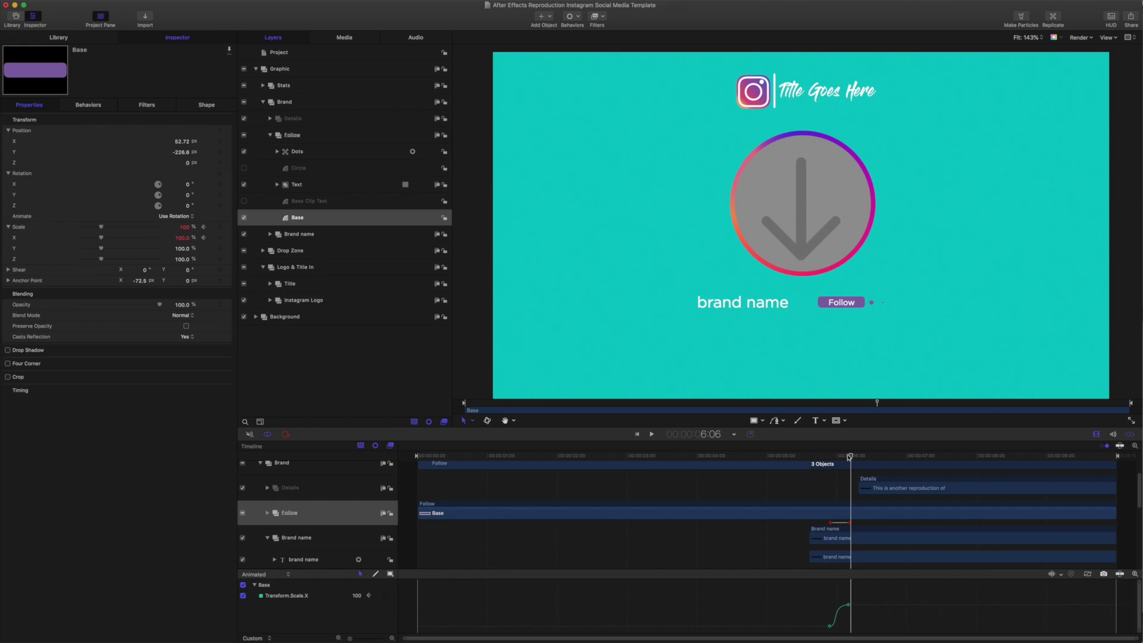
mouse_move(849, 456)
left_mouse_down()
mouse_move(827, 456)
mouse_move(850, 455)
left_mouse_up()
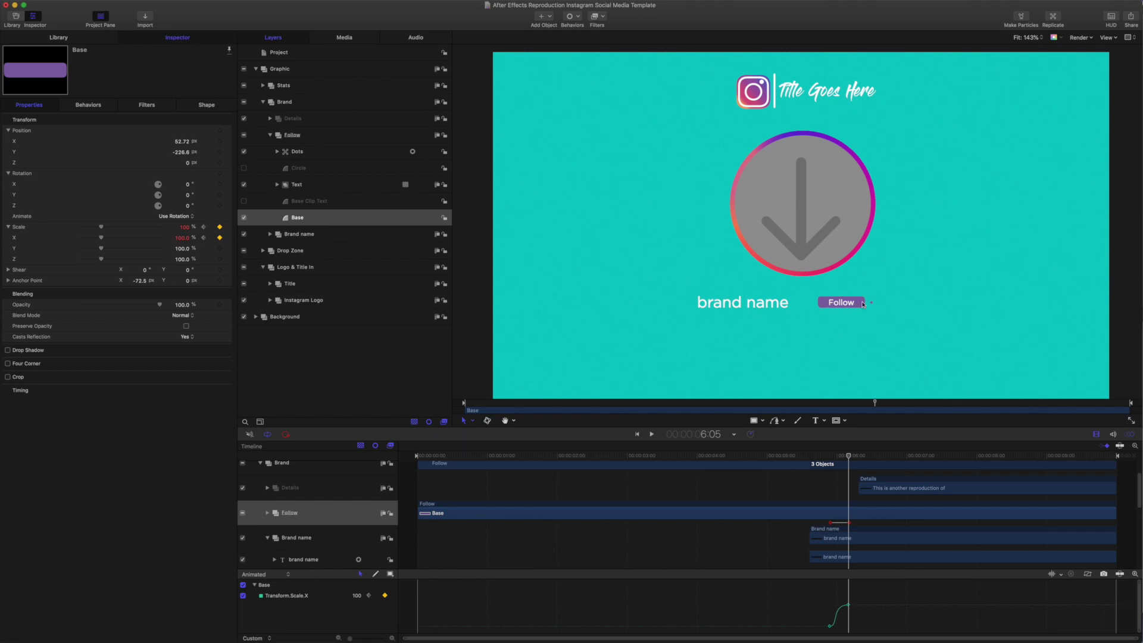
Scrub forward to where the description types on and expand the Details group.
left_click_drag(849, 457, 876, 445)
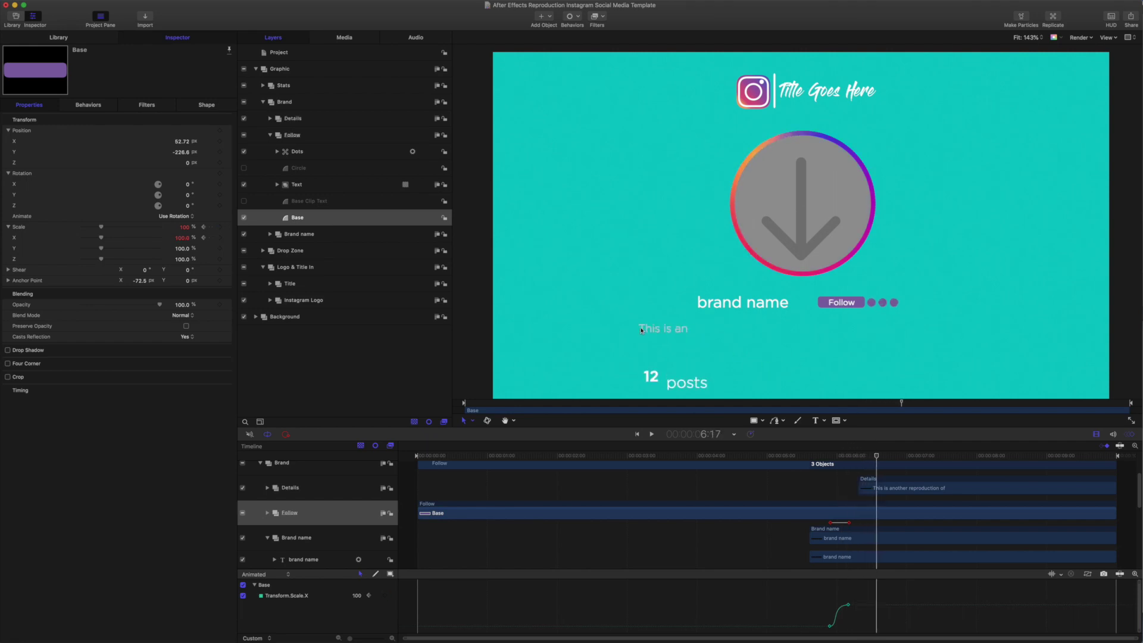
left_click_drag(877, 456, 923, 461)
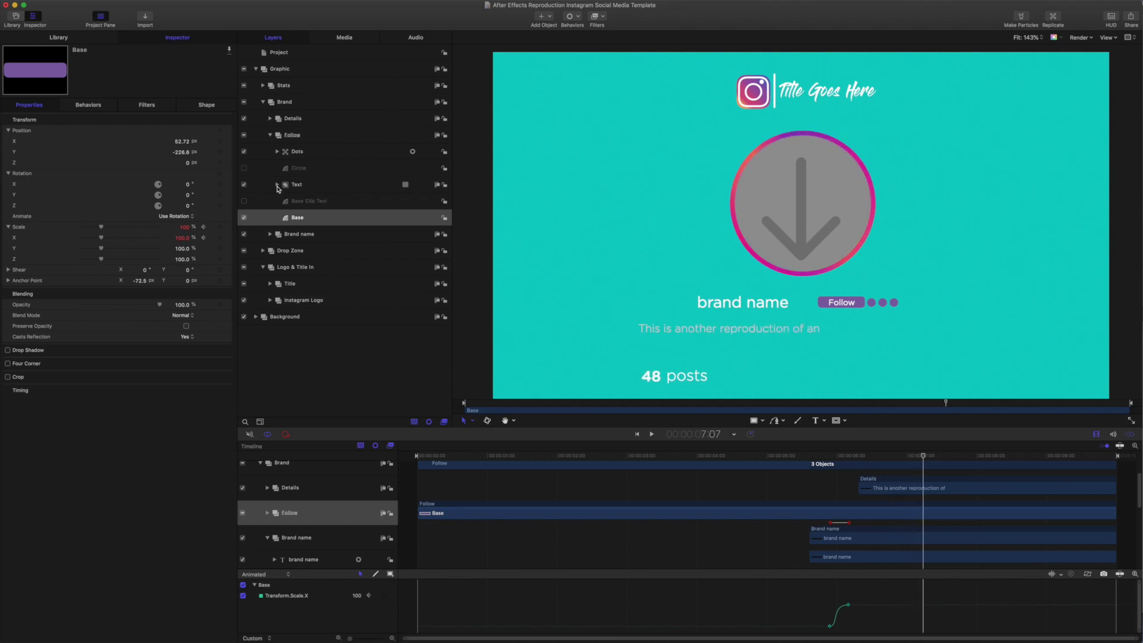
left_click(270, 118)
Select the description text layer and view its Text settings and Type On behavior.
left_click(306, 138)
left_click(277, 135)
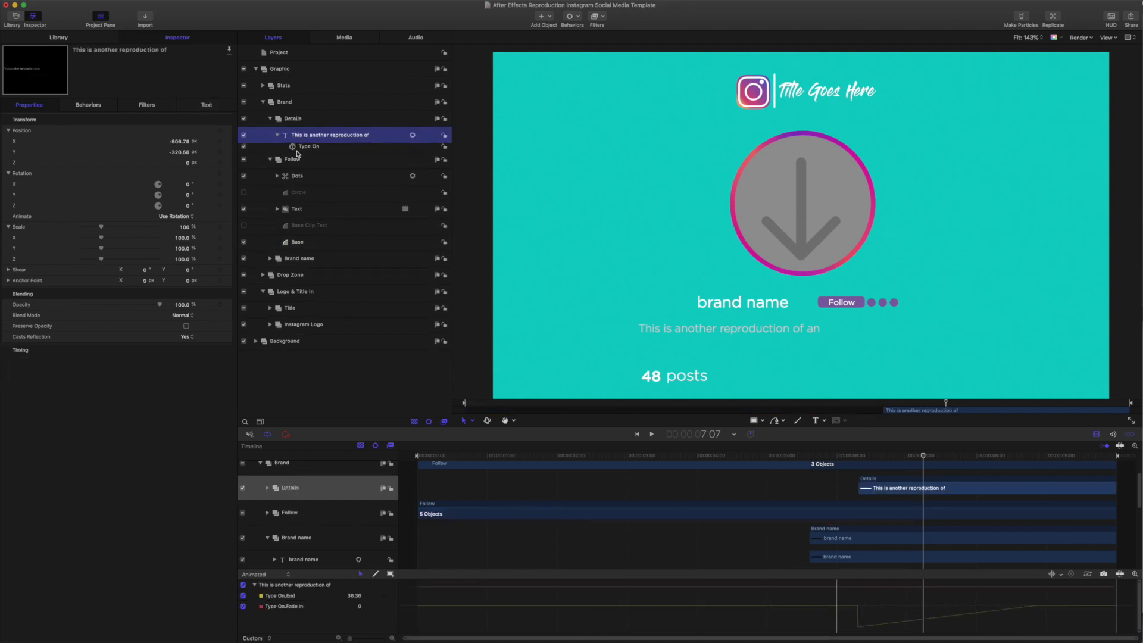
left_click(203, 105)
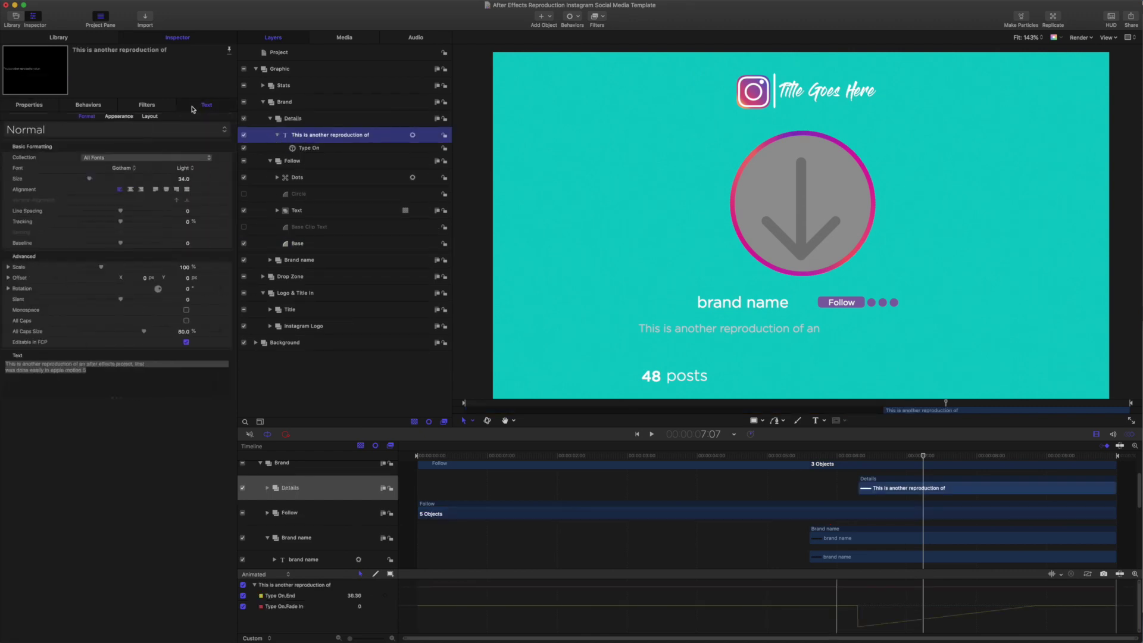
left_click(89, 105)
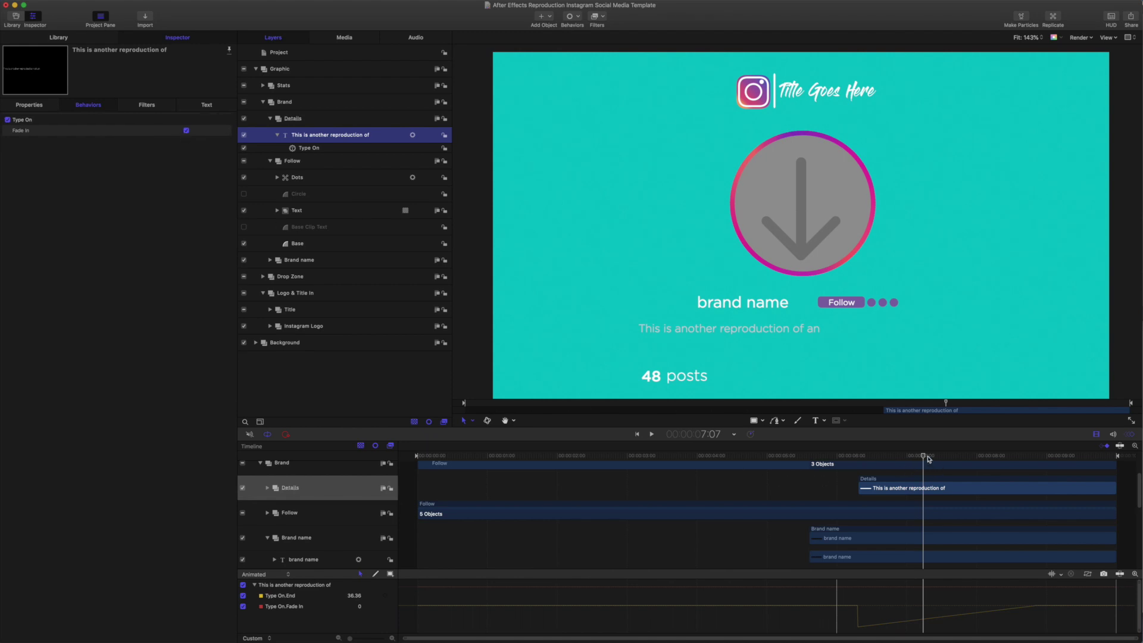
Replay the description typing on, select the Type On behavior, and expand Stats.
left_click(925, 456)
left_click_drag(917, 457, 1037, 499)
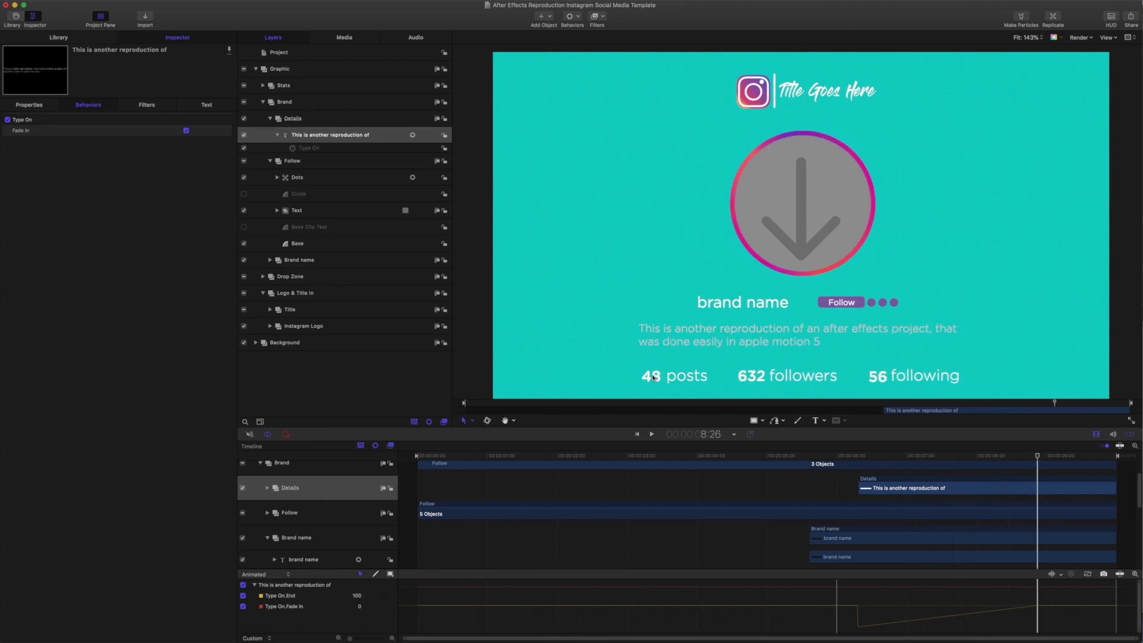
left_click(309, 148)
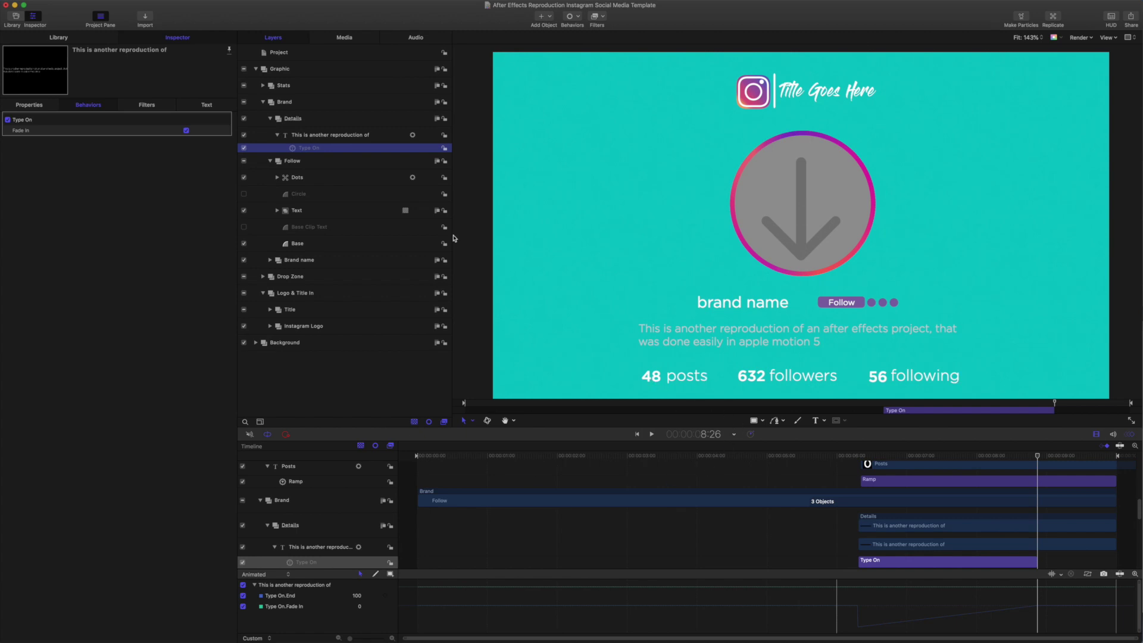
left_click(263, 85)
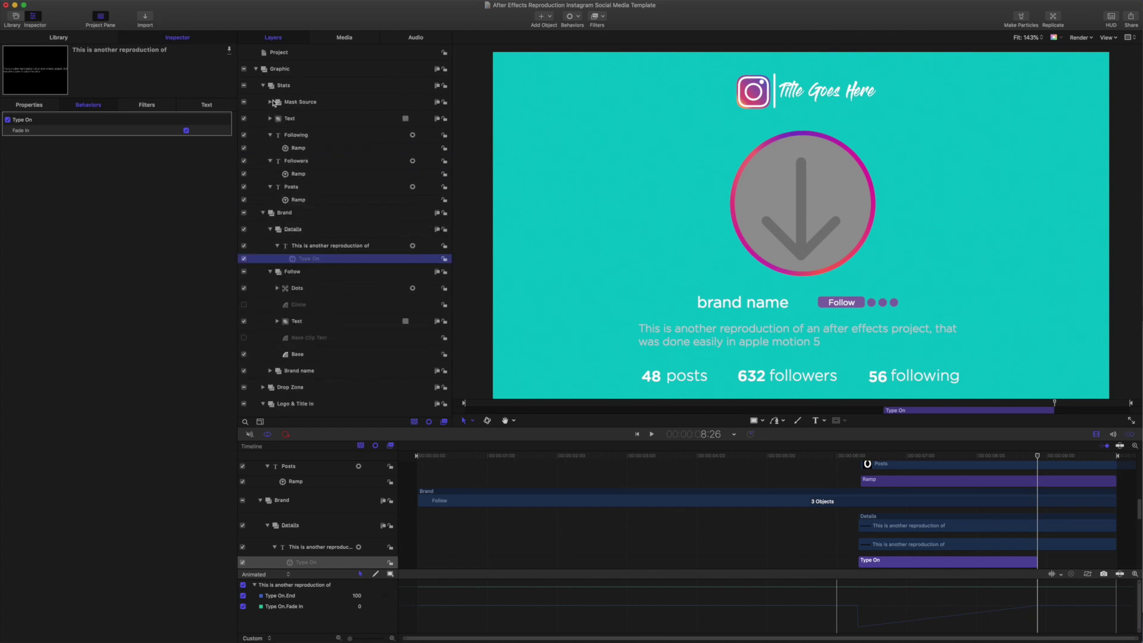
Expand Mask Source and Text, select the following, followers and posts text layers, and rewind.
left_click(270, 102)
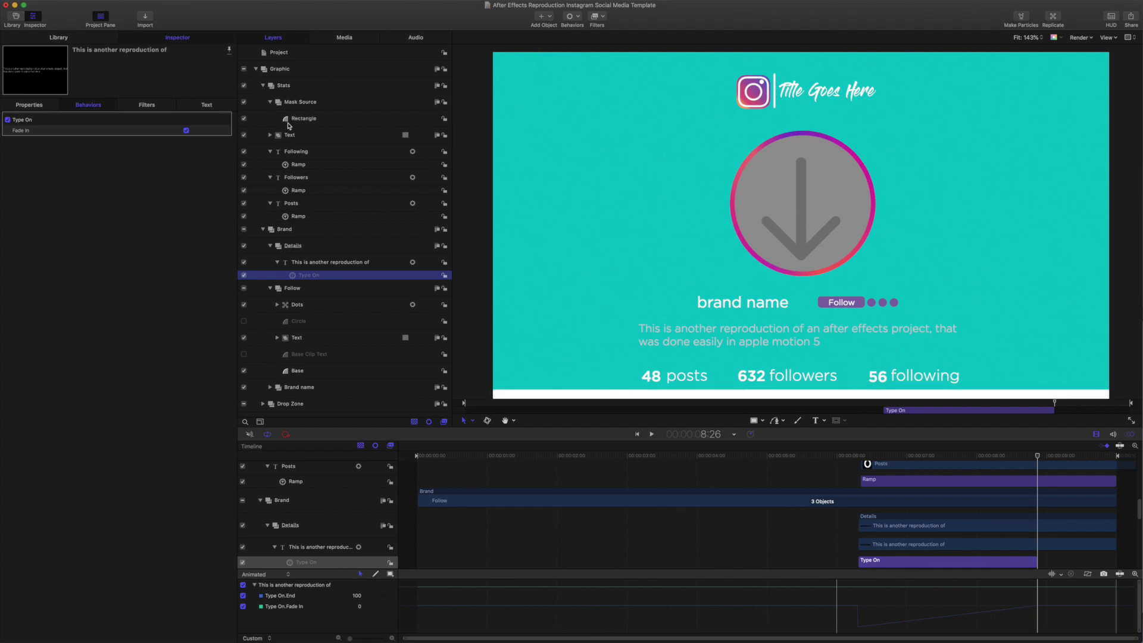
left_click(270, 135)
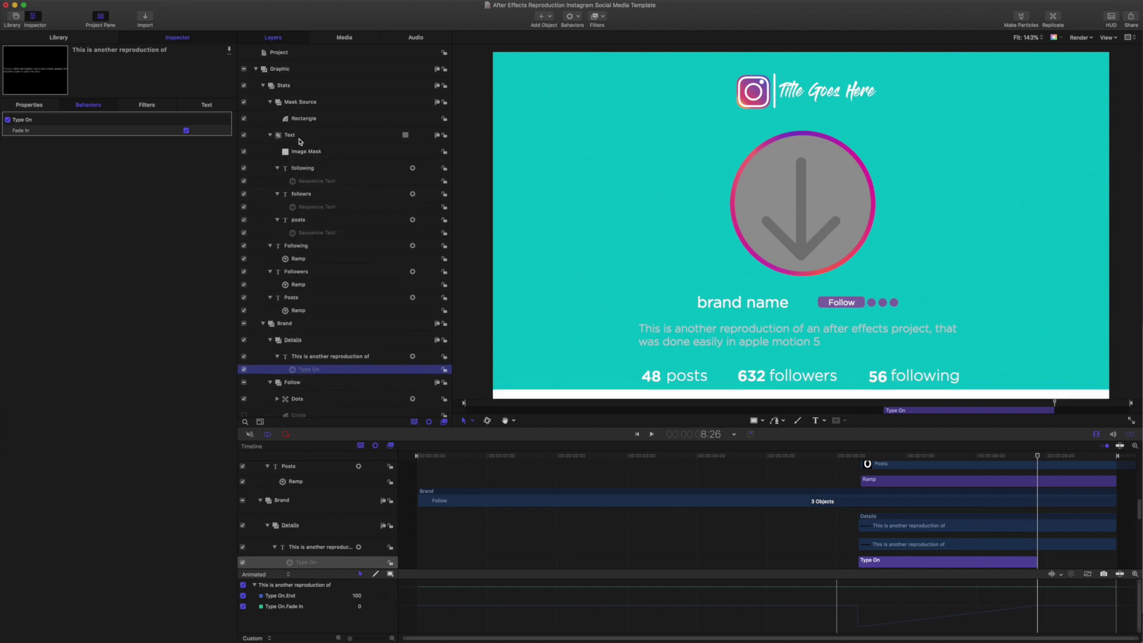
left_click(304, 169)
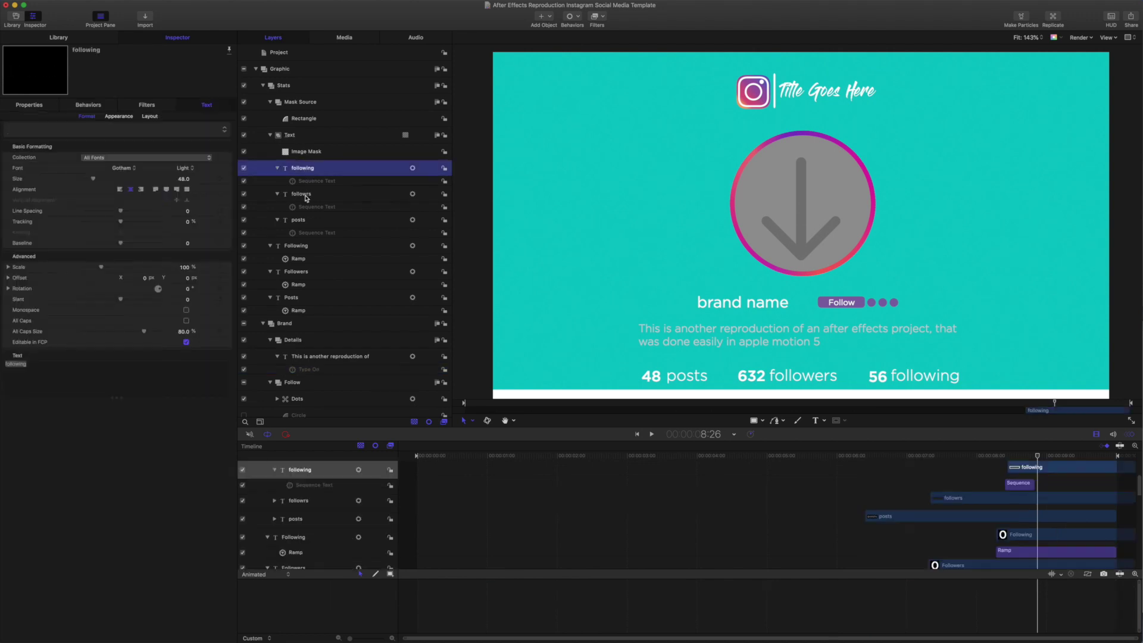
left_click(302, 194)
left_click(300, 221)
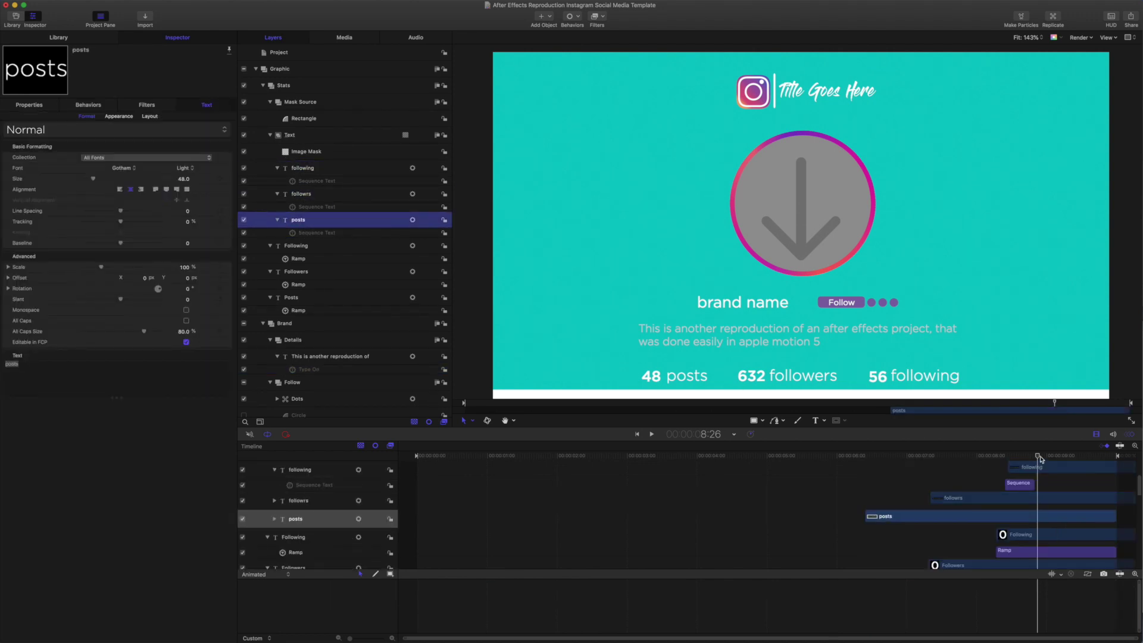
mouse_move(1038, 456)
left_mouse_down()
mouse_move(869, 447)
mouse_move(856, 434)
mouse_move(882, 452)
mouse_move(1039, 457)
left_mouse_up()
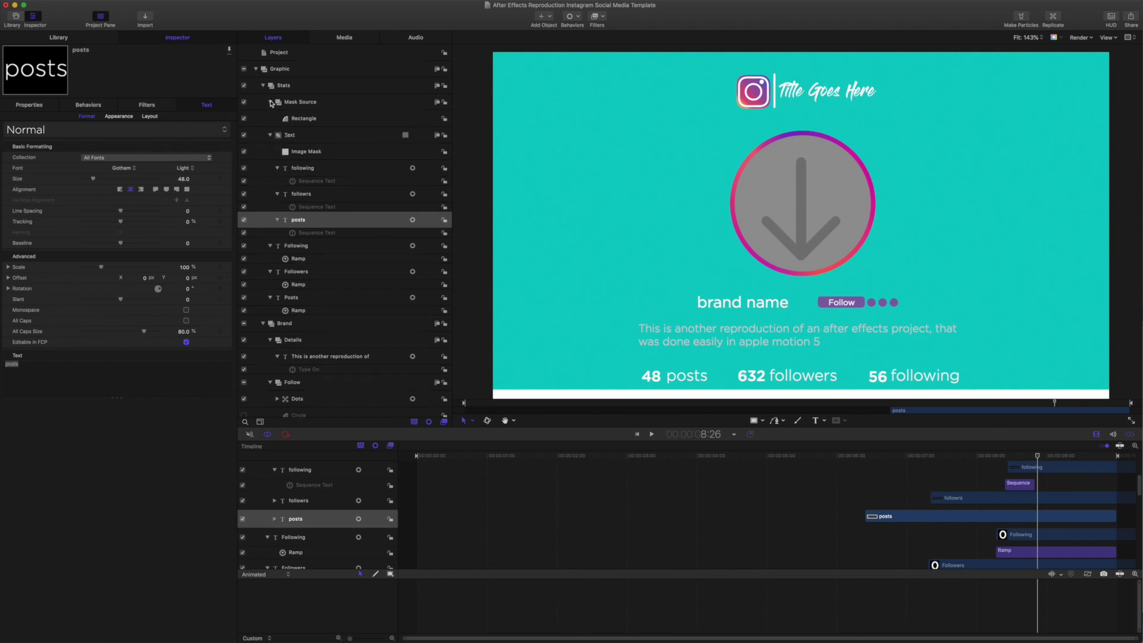
Switch off the Rectangle layer and select the Following, Followers and Posts counters, opening Posts' value options.
left_click(243, 118)
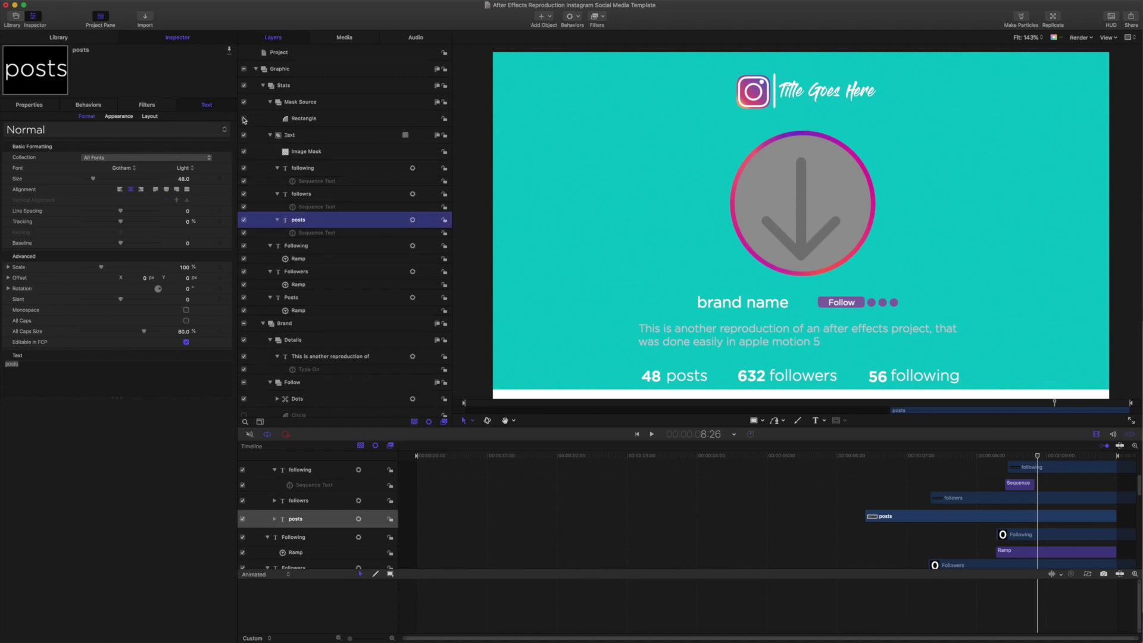
left_click(304, 246)
left_click(301, 272)
left_click(300, 298)
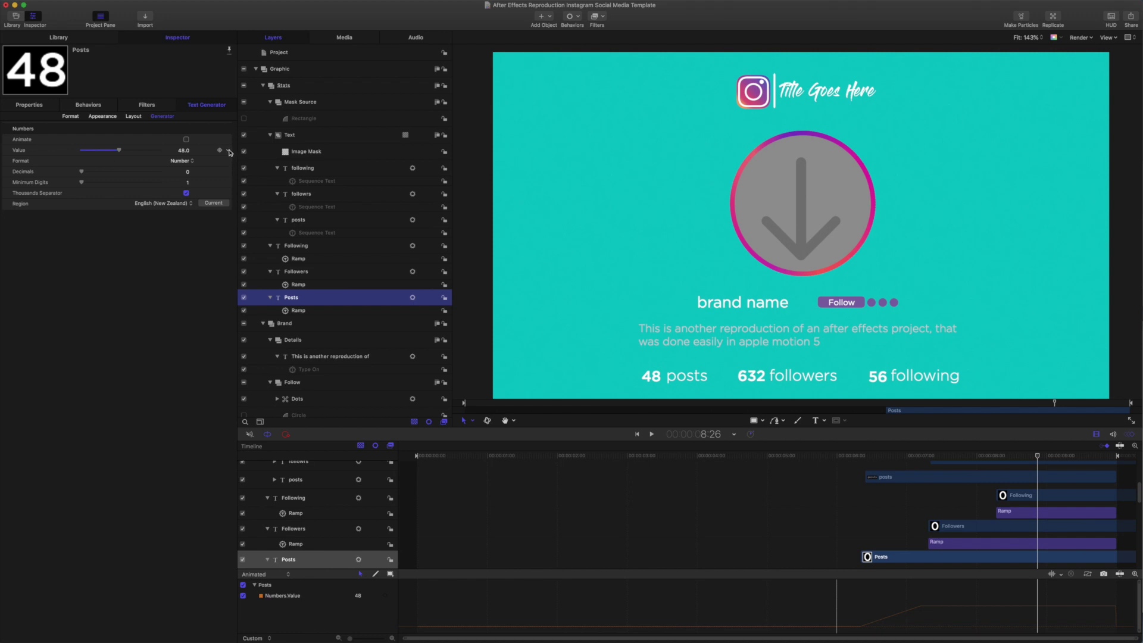
left_click(228, 151)
Select the Posts Ramp behavior, check its End Offset of 83, and replay the counts rising to 48.
left_click(192, 287)
left_click(298, 311)
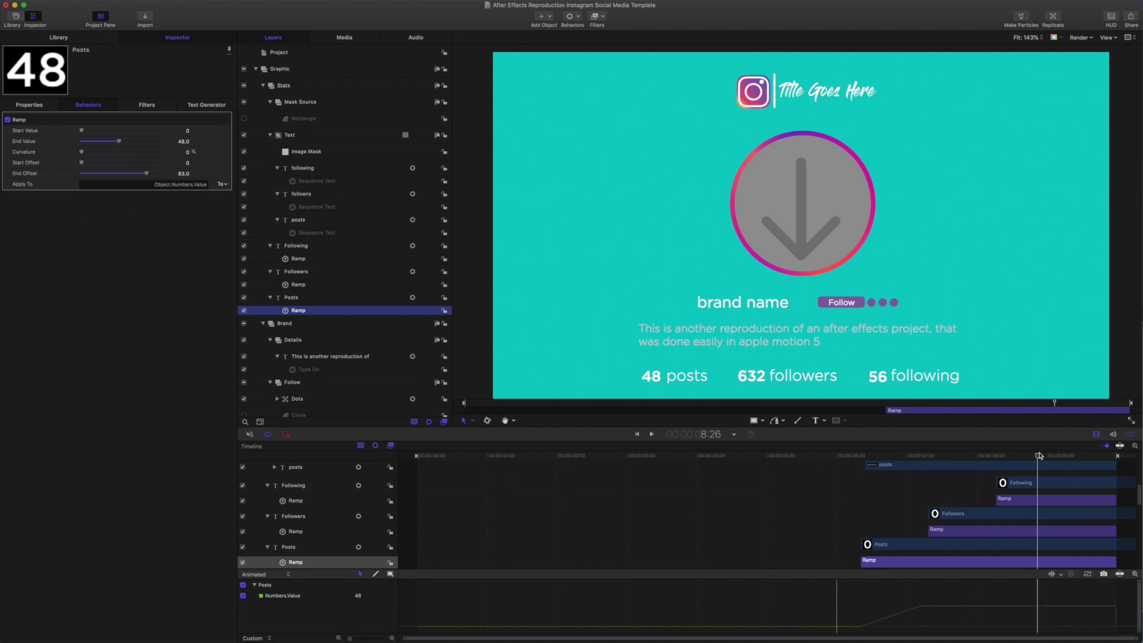
left_click_drag(1037, 457, 1115, 470)
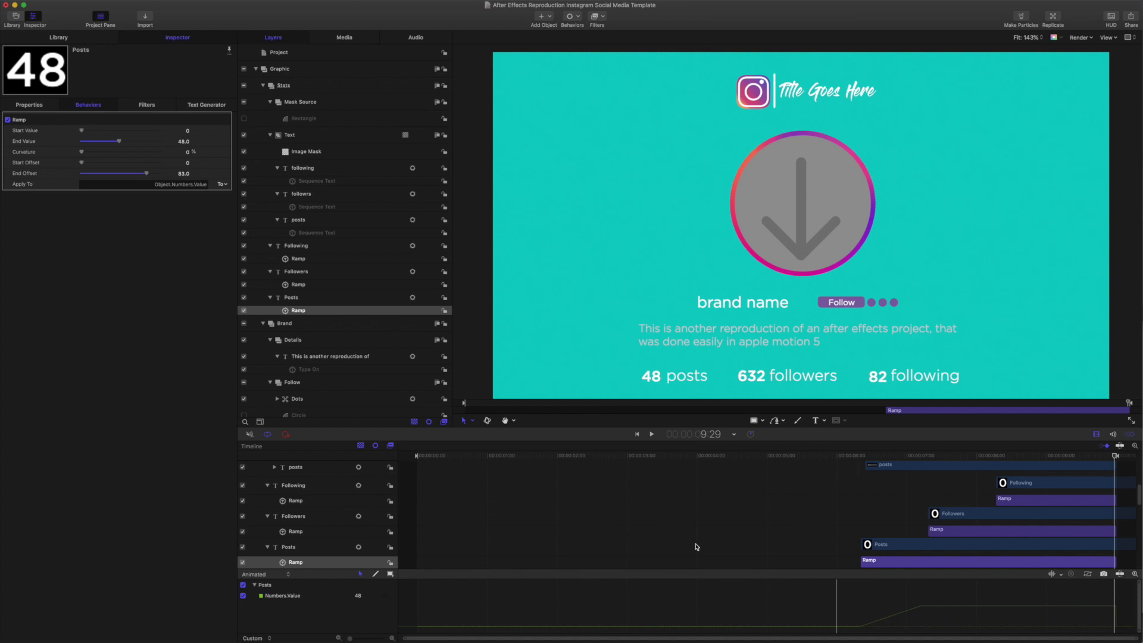
left_click(177, 176)
left_click_drag(1115, 457, 965, 456)
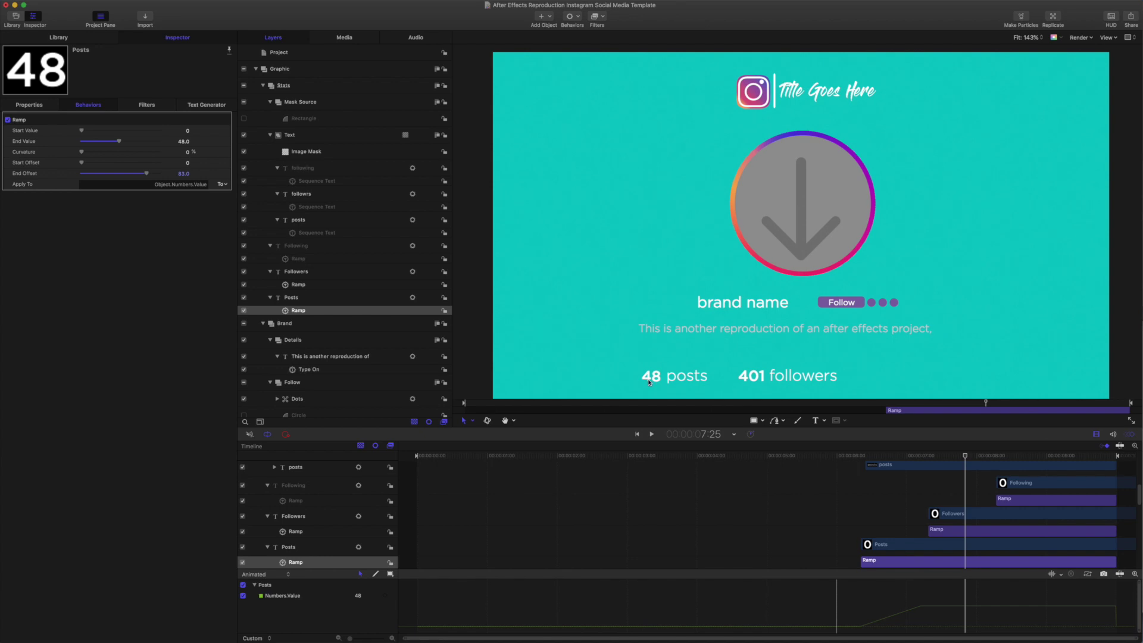
left_click_drag(964, 458, 1050, 479)
Return the playhead to the start and play the full profile animation.
key("space")
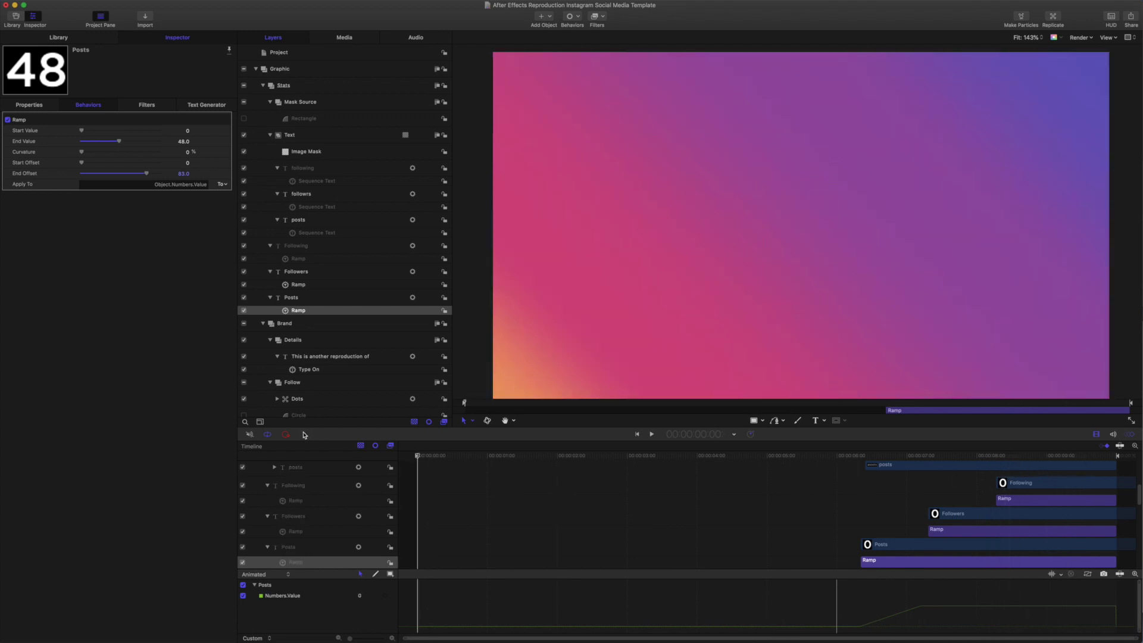
key("space")
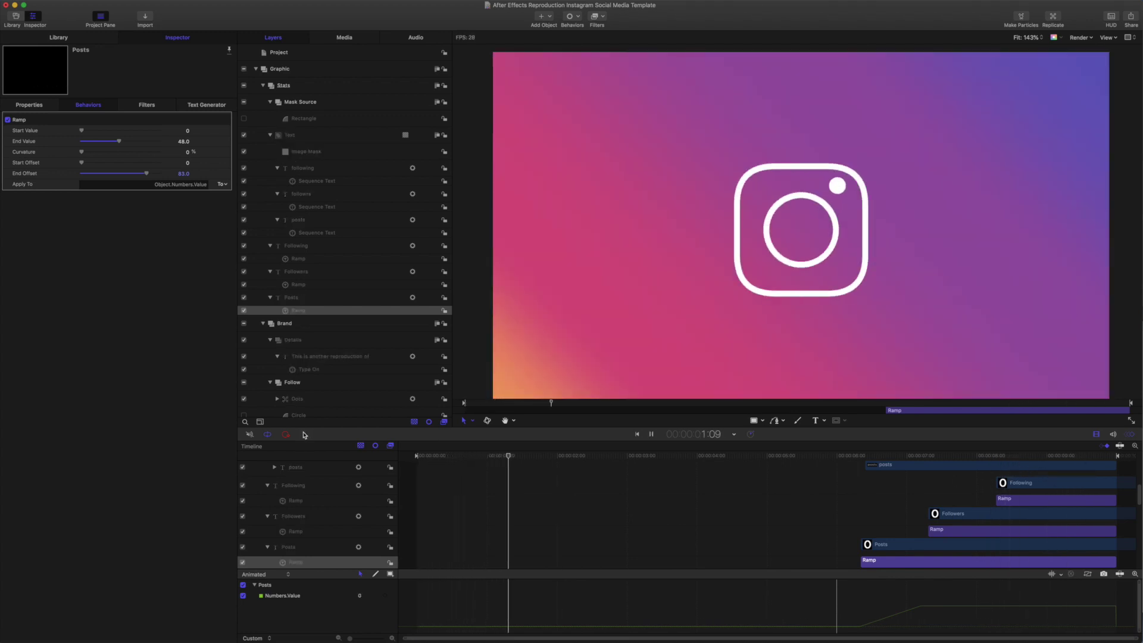